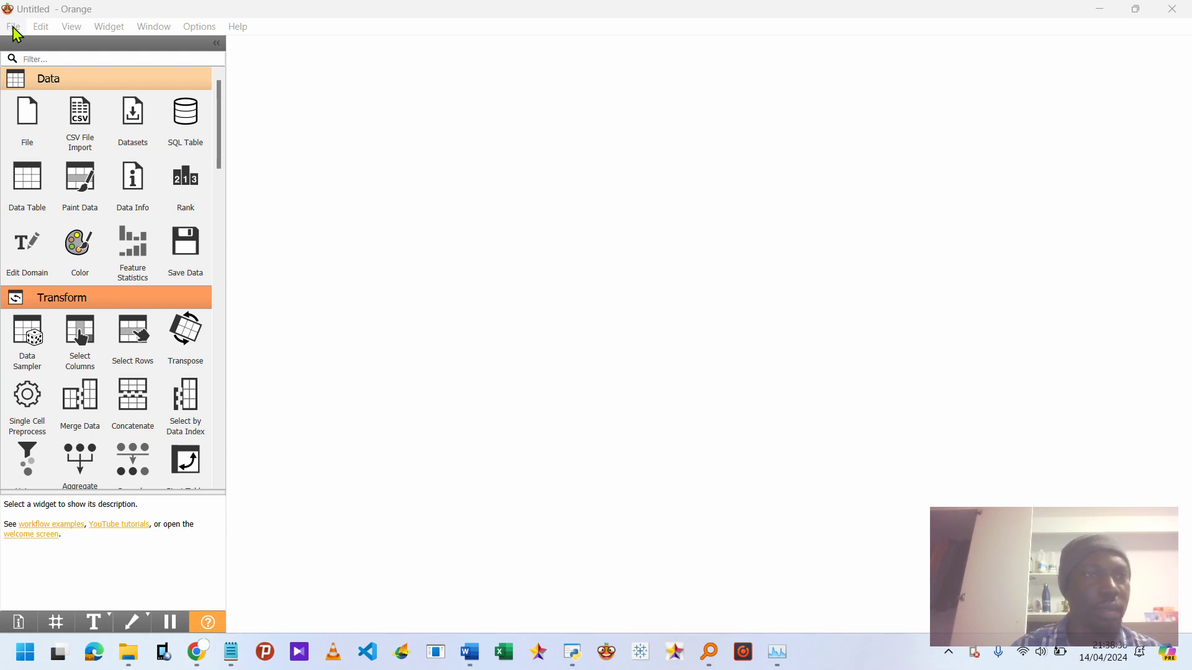
# Open the workflow file FINAL4.ows from the final3 folder.
pyautogui.click(13, 29)
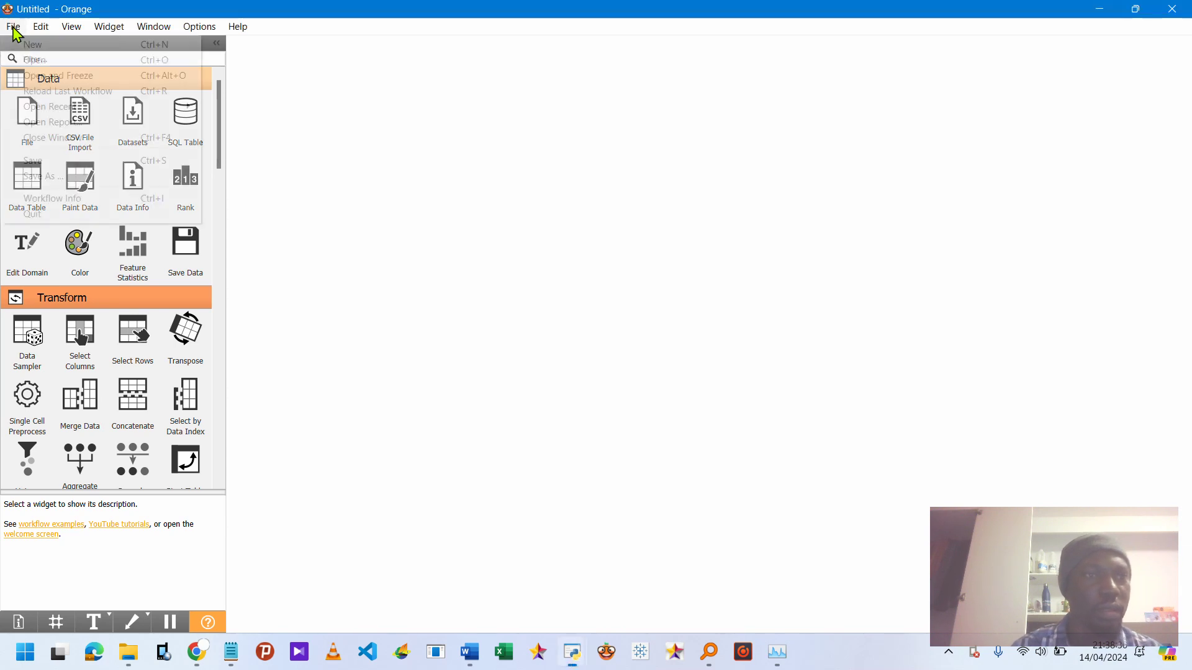
pyautogui.click(38, 62)
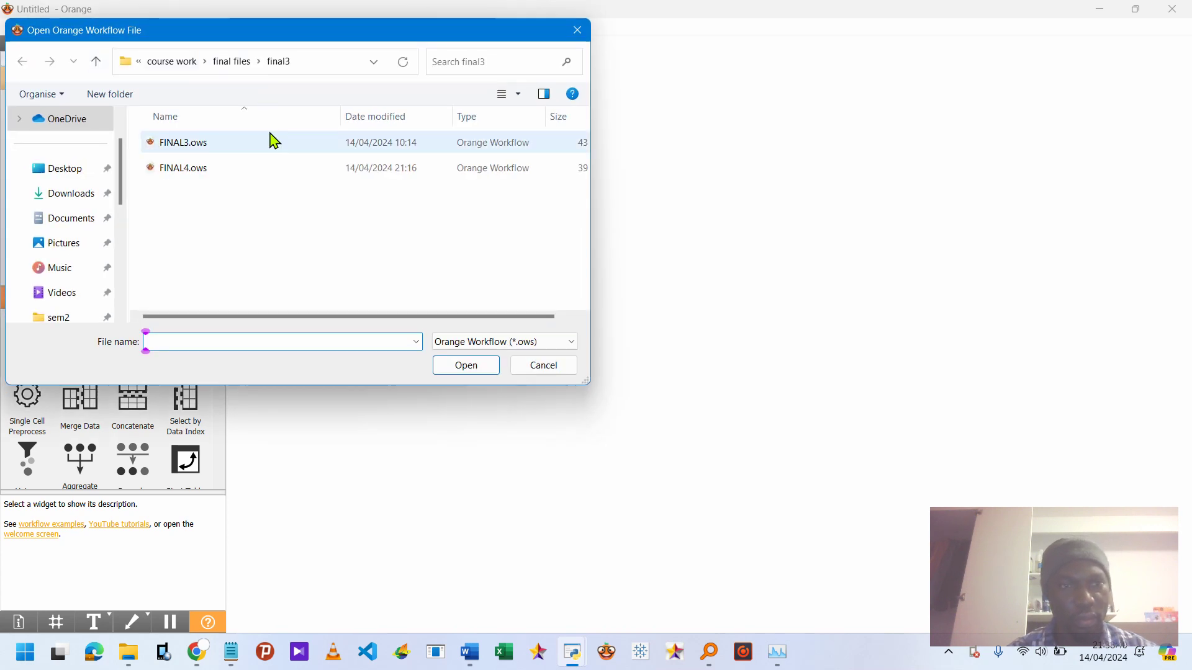
pyautogui.click(195, 179)
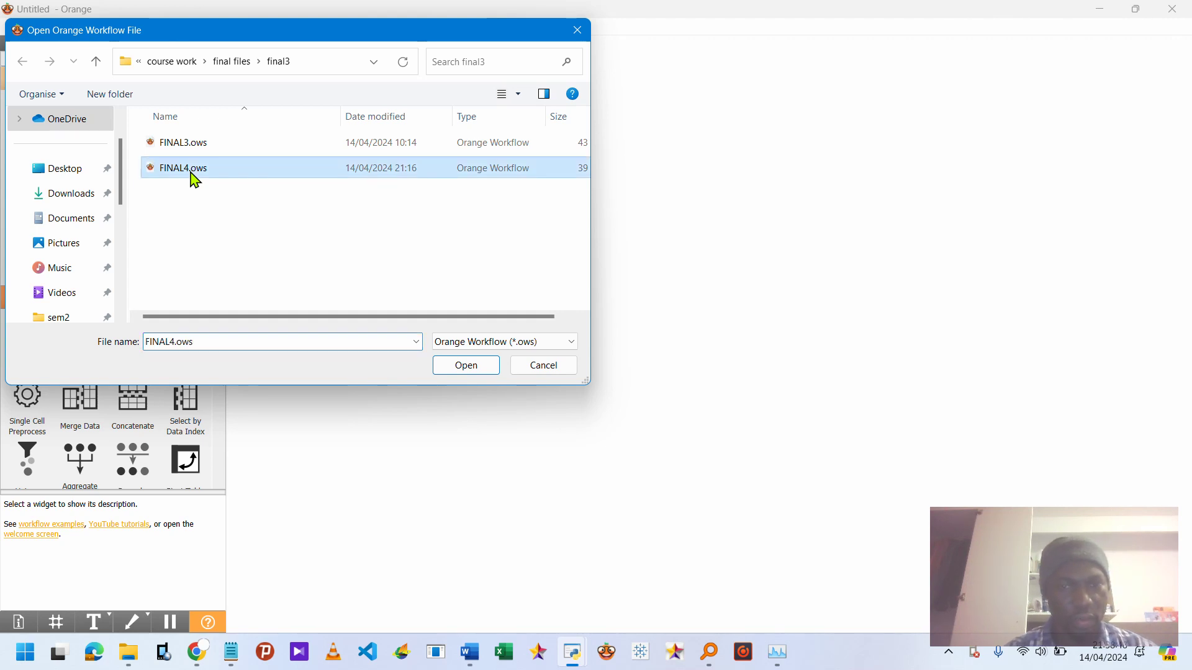
pyautogui.click(459, 368)
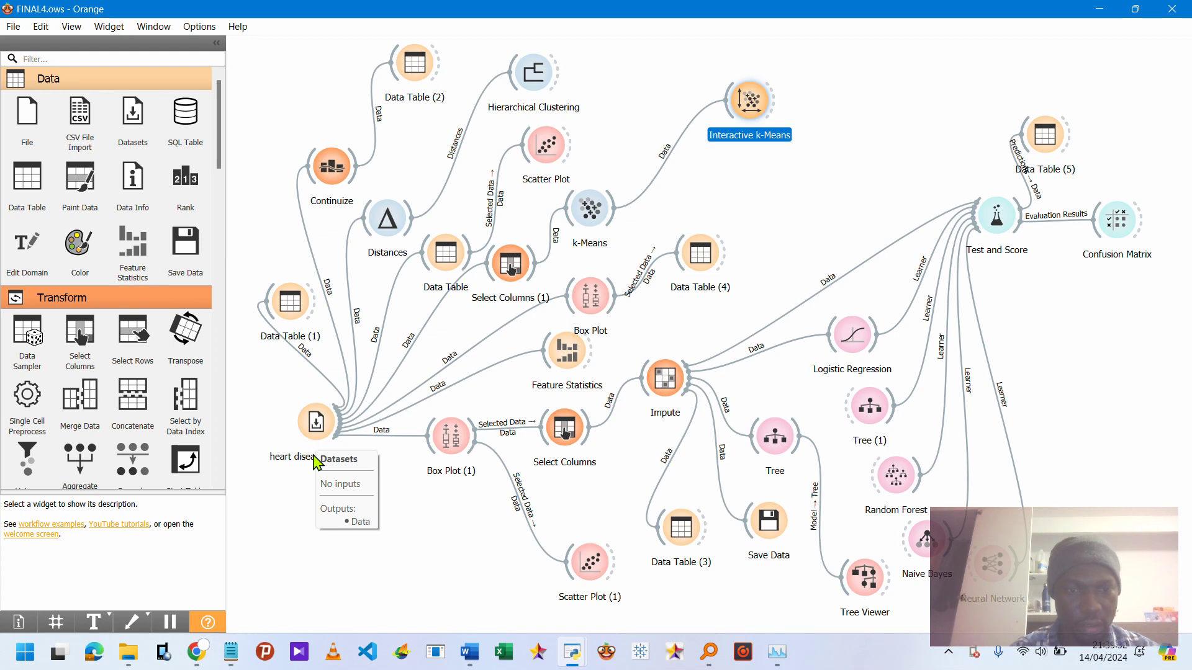
# Inspect the dataset chosen in the heart disease Datasets widget, then close it.
pyautogui.rightClick(315, 433)
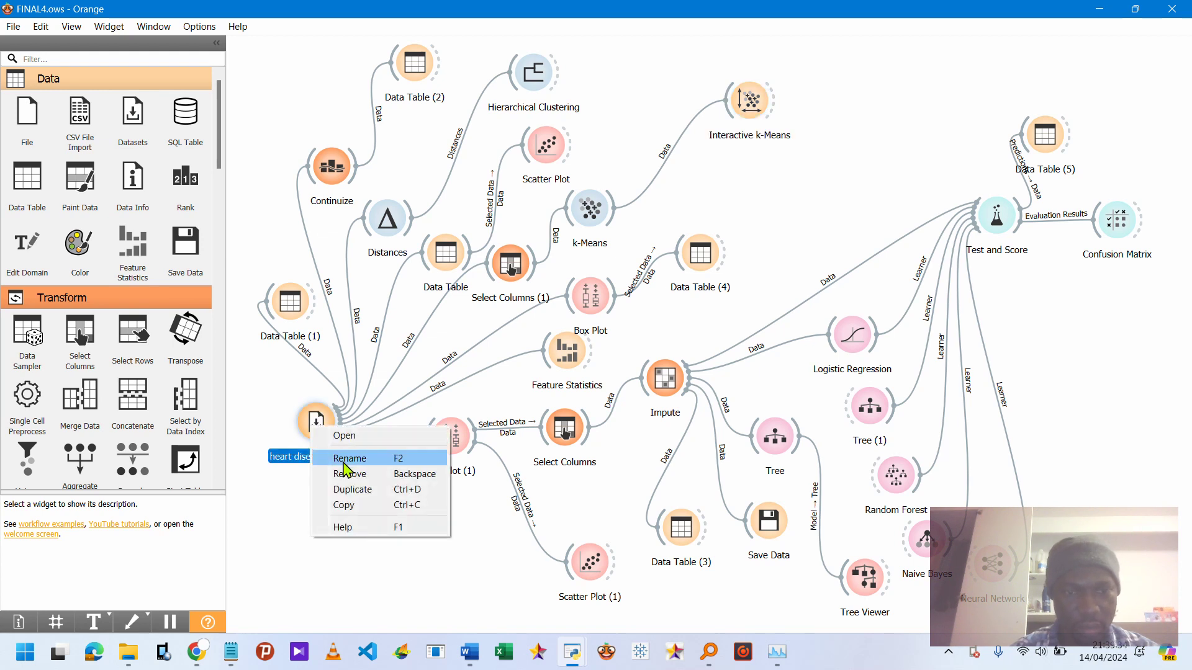
pyautogui.click(266, 484)
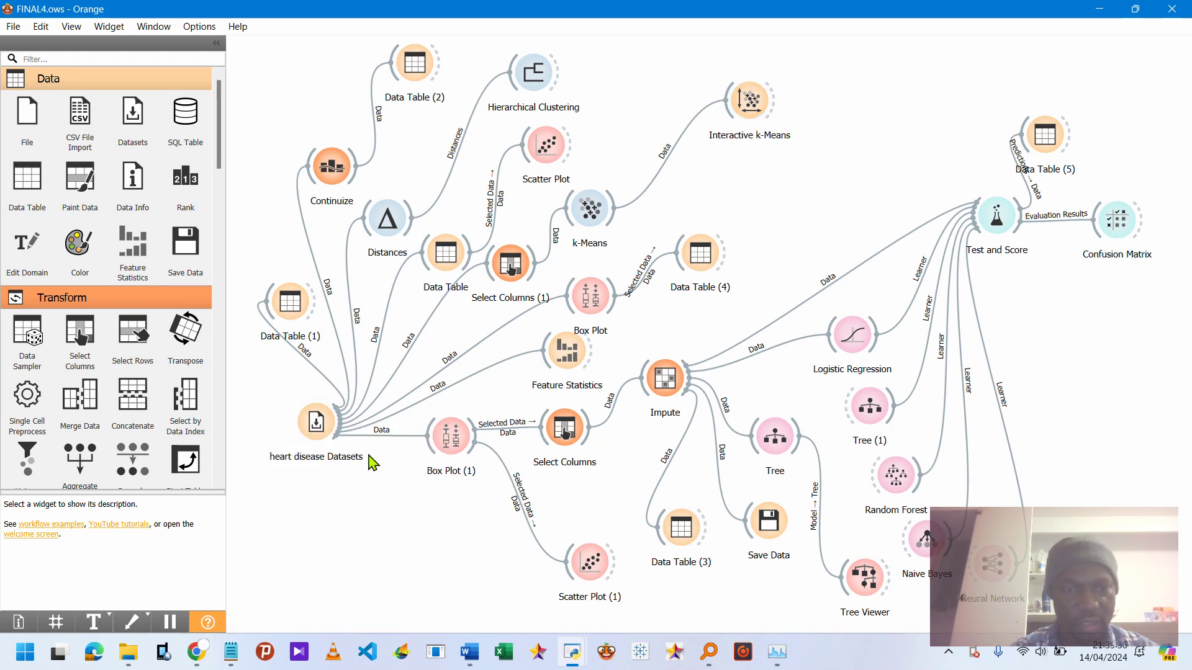
pyautogui.doubleClick(318, 422)
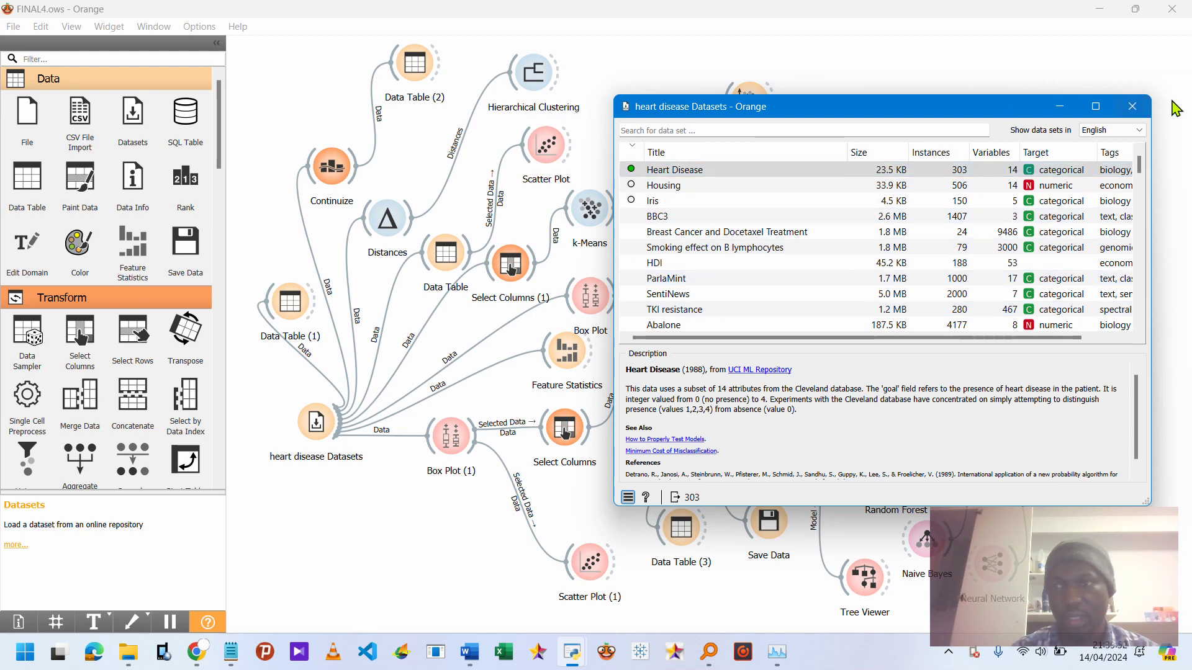
pyautogui.click(1132, 106)
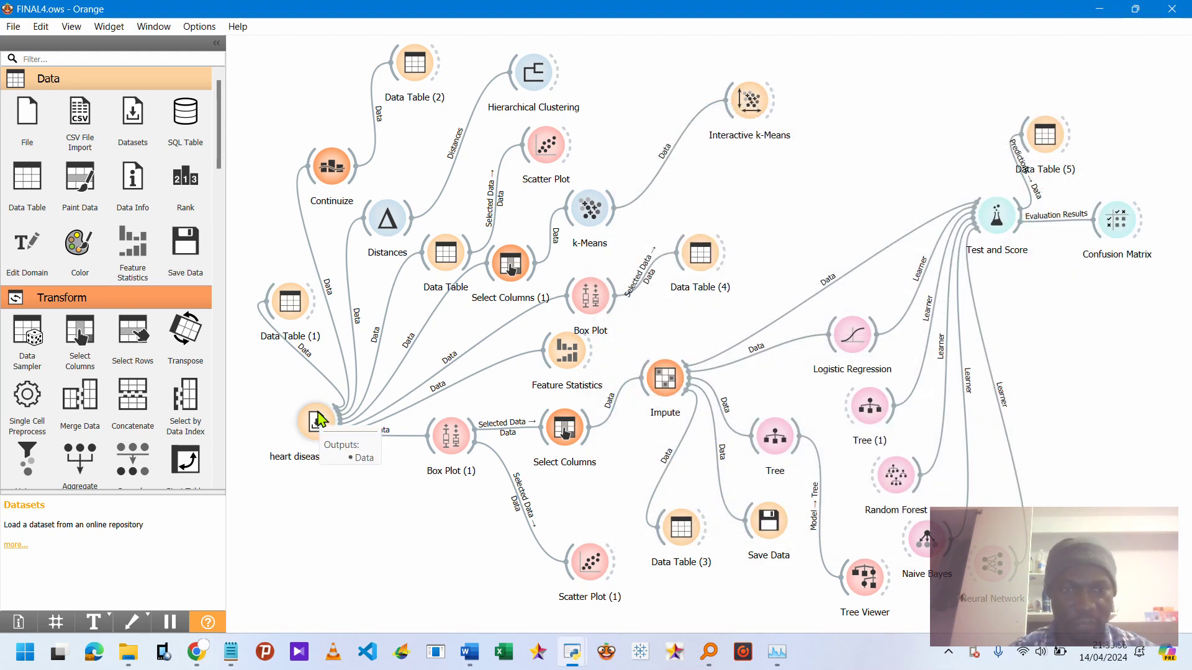
# Open Data Table (1) and scroll down through the heart disease rows before closing it.
pyautogui.doubleClick(292, 307)
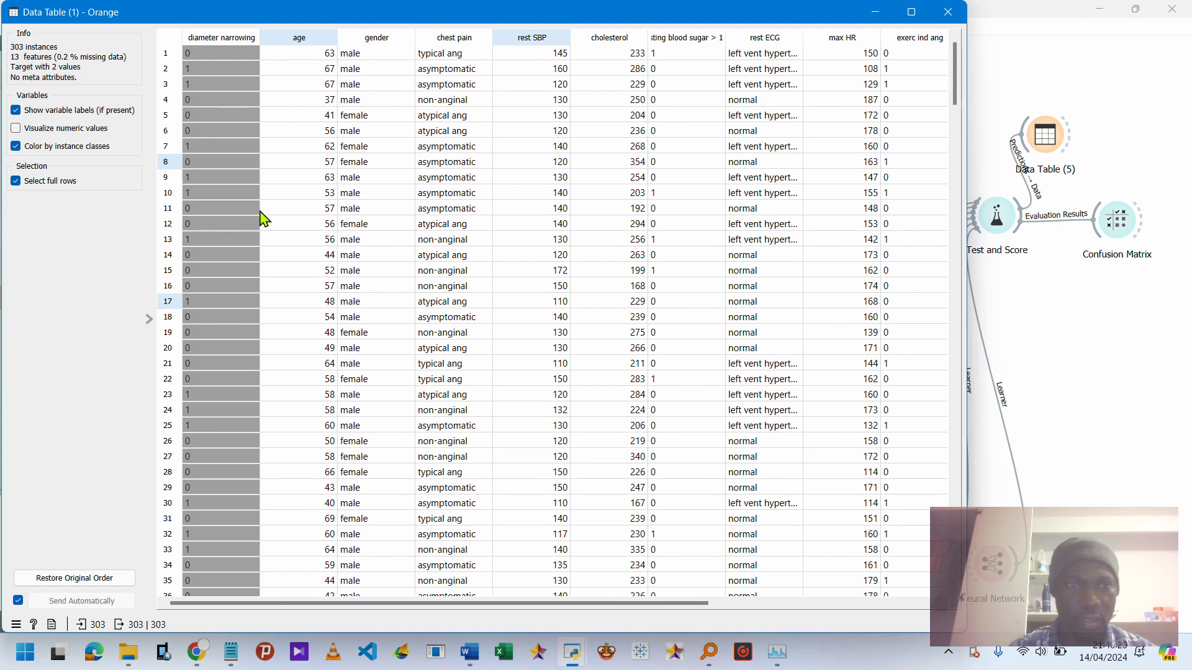
pyautogui.scroll(-20, 198, 388)
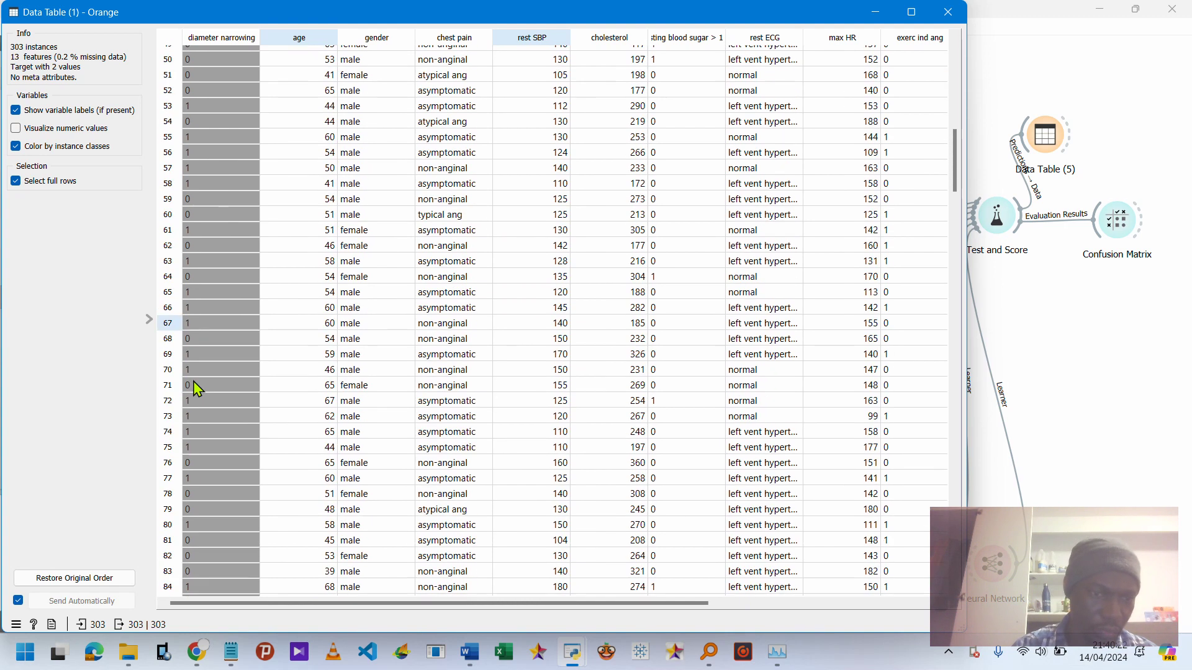
pyautogui.scroll(-2, 197, 388)
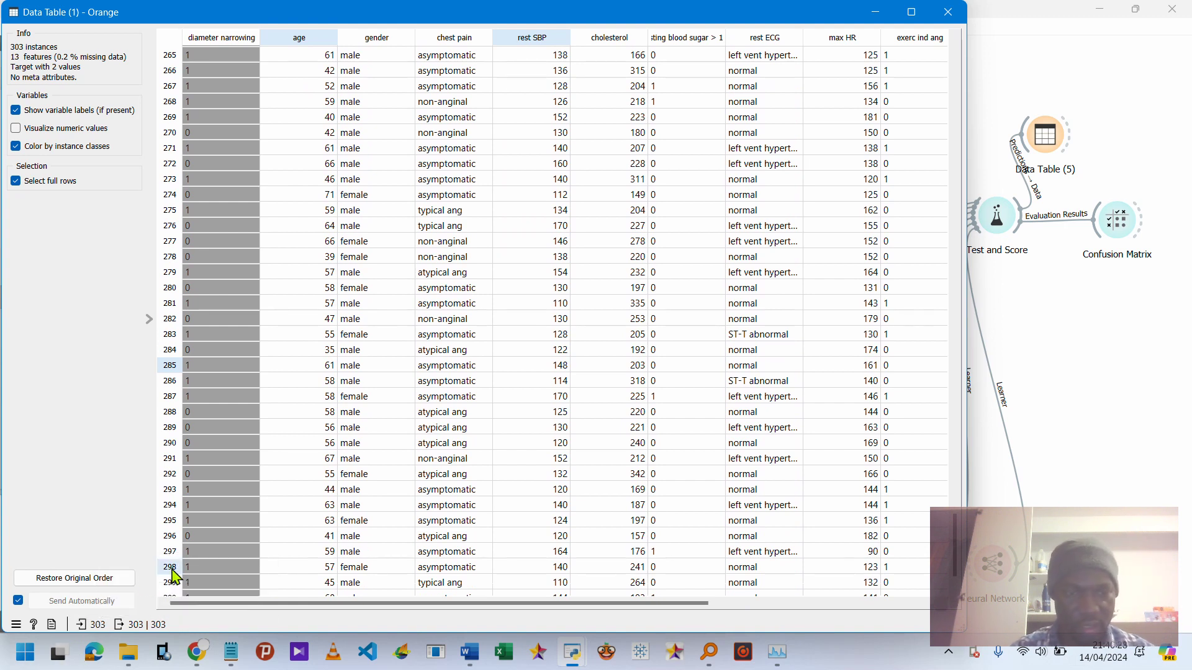
pyautogui.moveTo(84, 631)
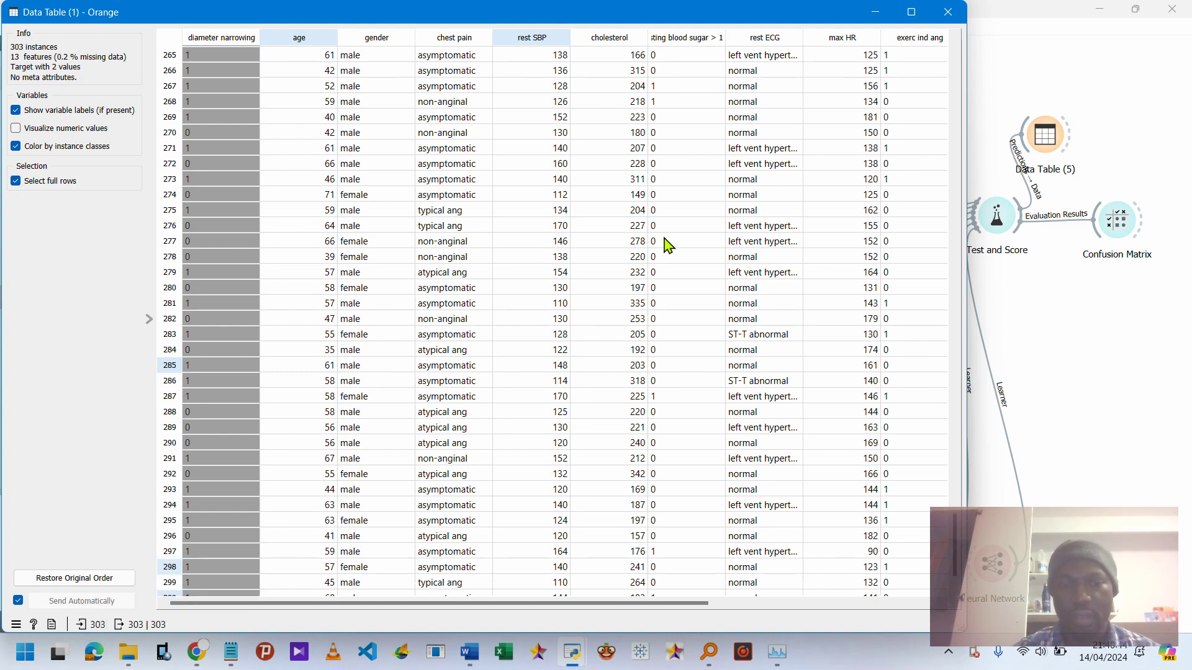
pyautogui.click(948, 14)
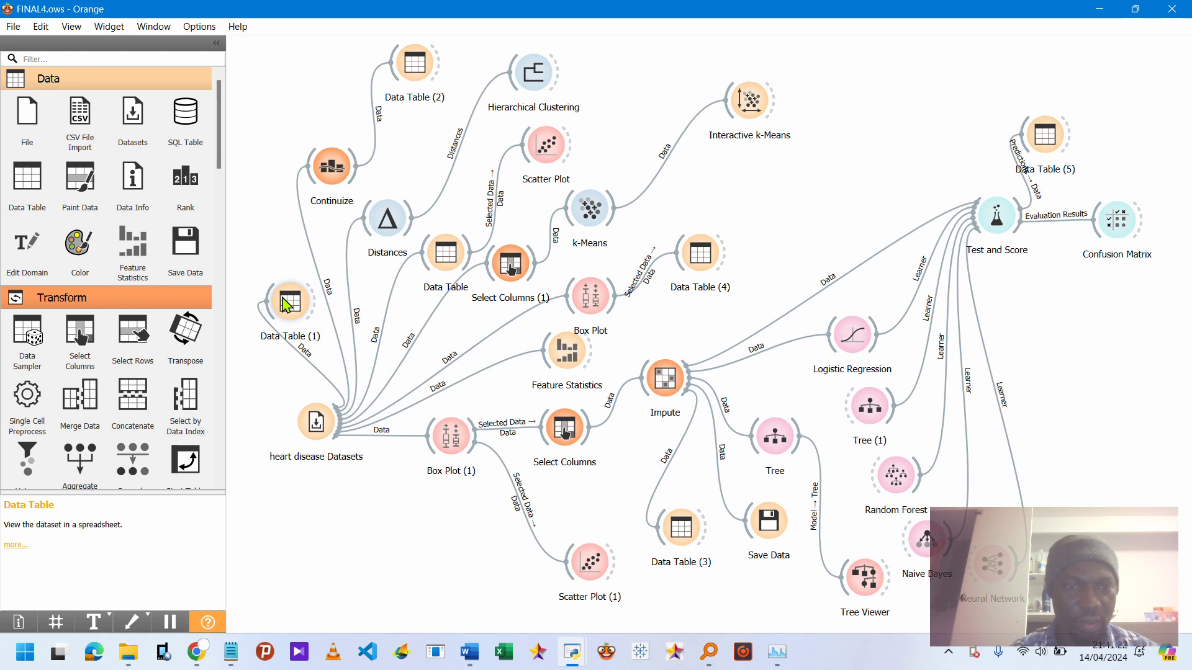
# Reopen Data Table (1) and scroll across to the remaining columns before closing it.
pyautogui.click(302, 320)
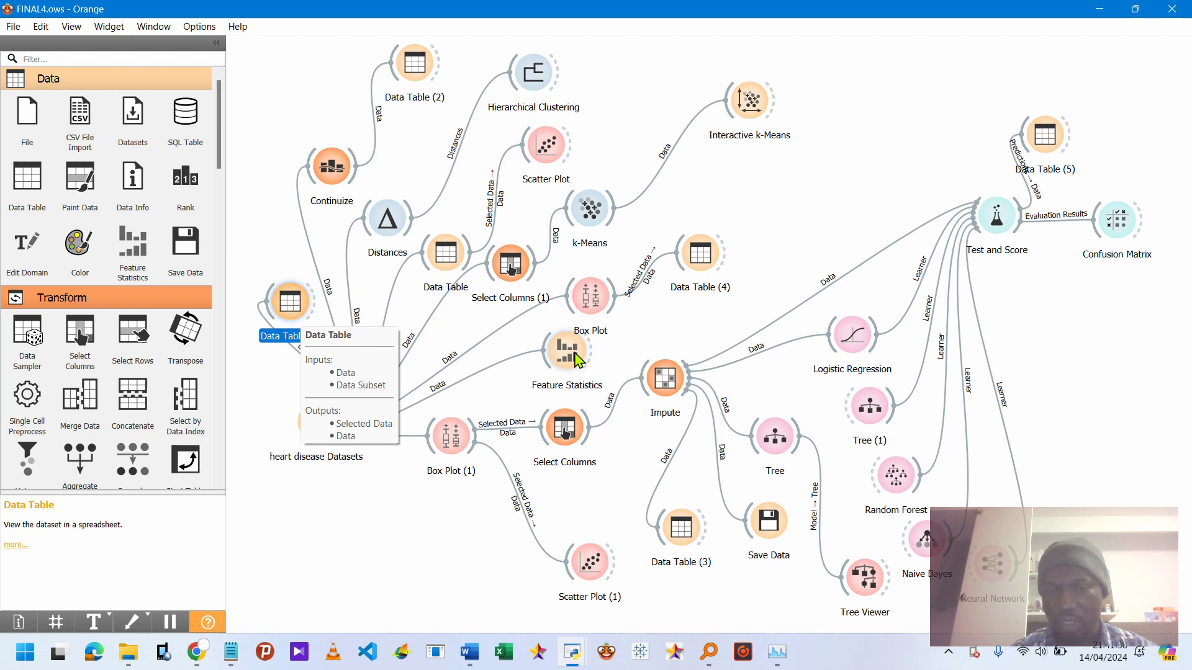
pyautogui.doubleClick(291, 309)
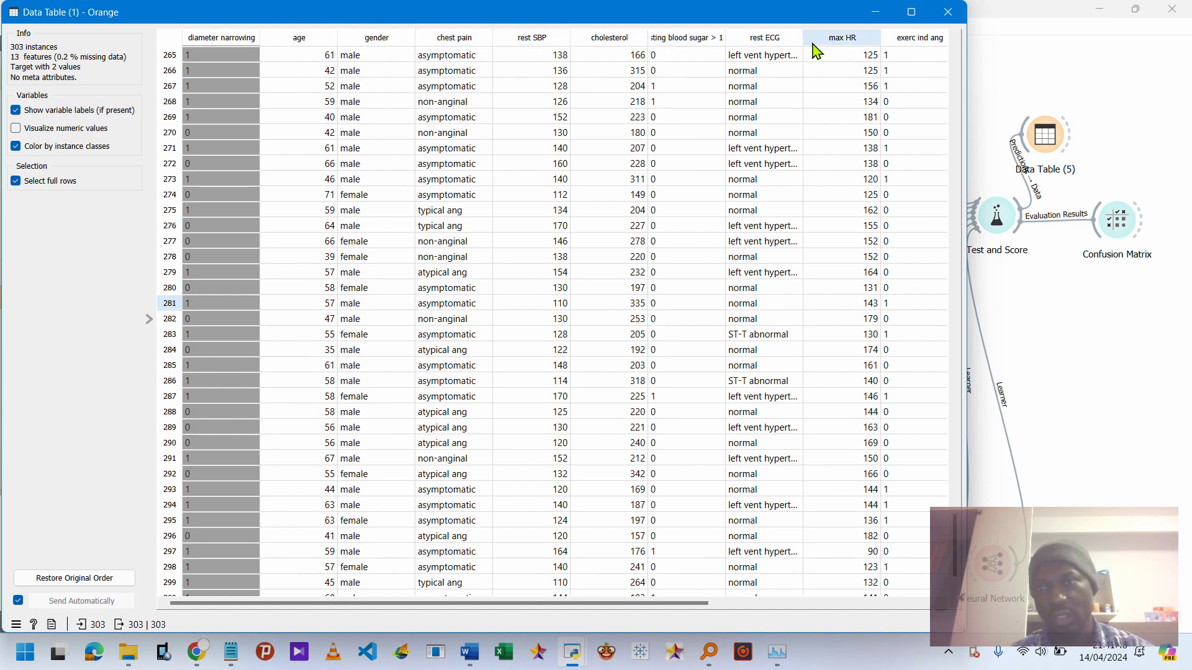
pyautogui.hscroll(5, 815, 52)
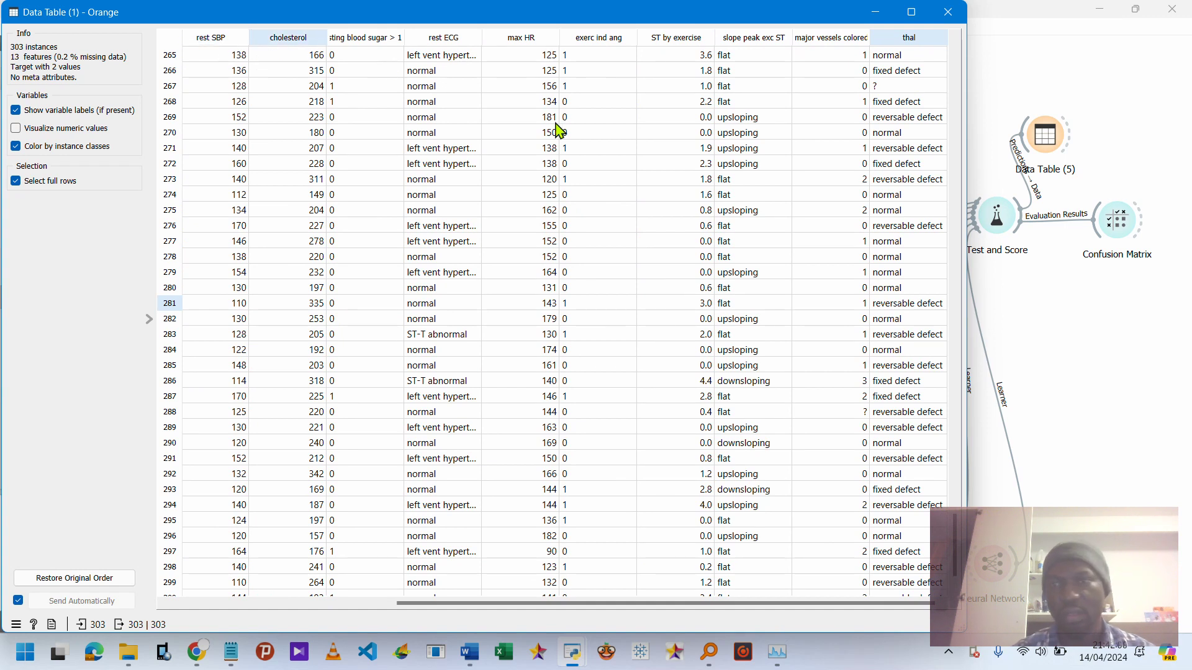
pyautogui.click(949, 12)
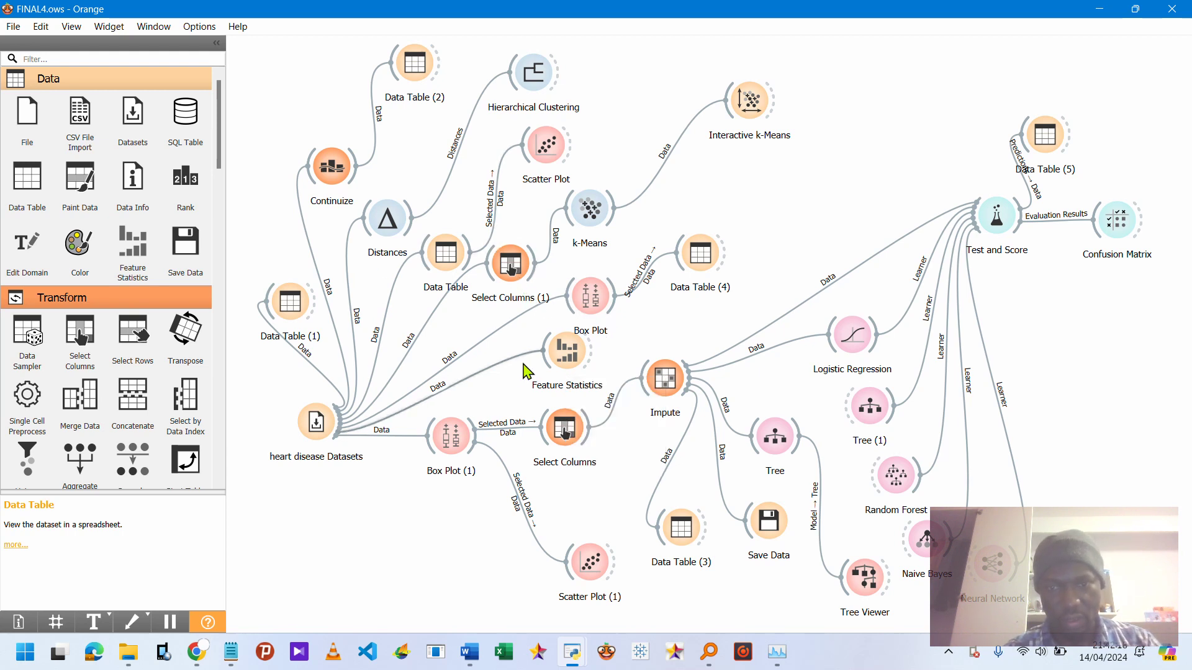
# Review the per-feature distributions and statistics in the Feature Statistics widget, then close it.
pyautogui.doubleClick(566, 353)
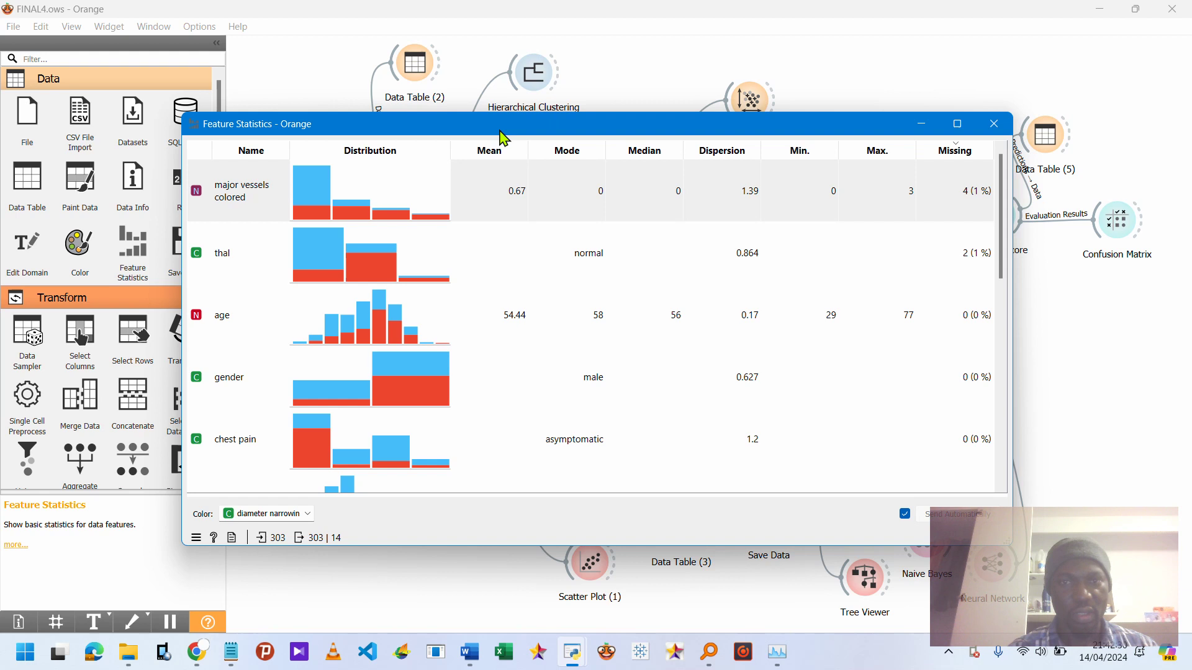
pyautogui.moveTo(523, 130); pyautogui.dragTo(647, 107)
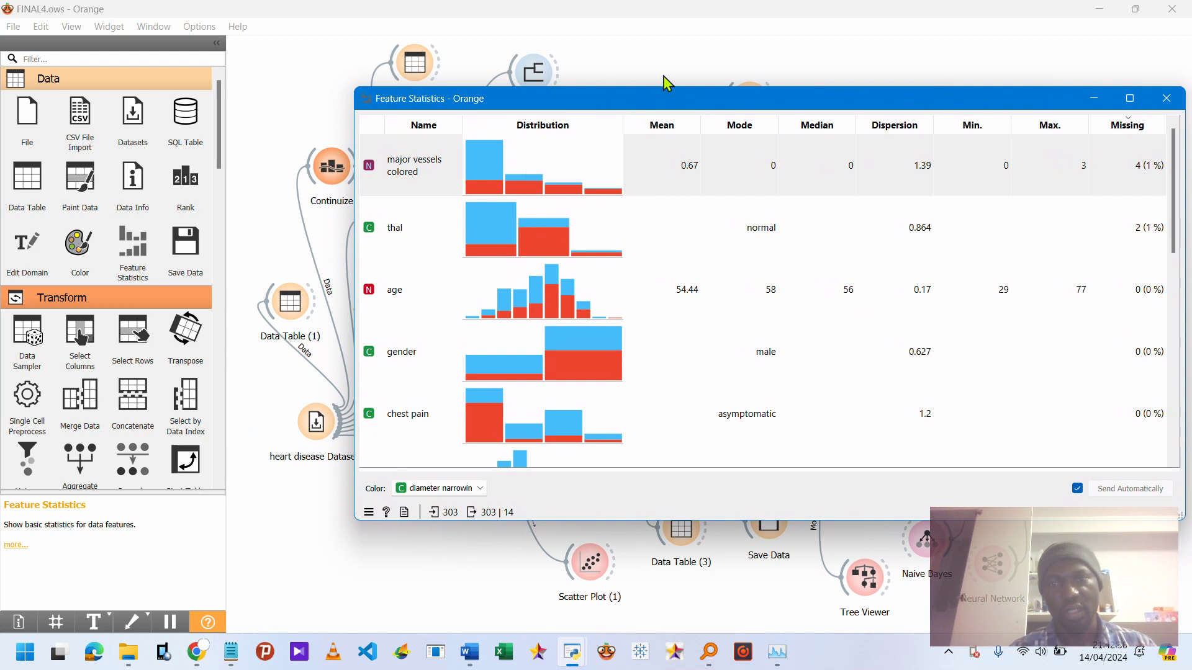
pyautogui.moveTo(700, 110); pyautogui.dragTo(511, 68)
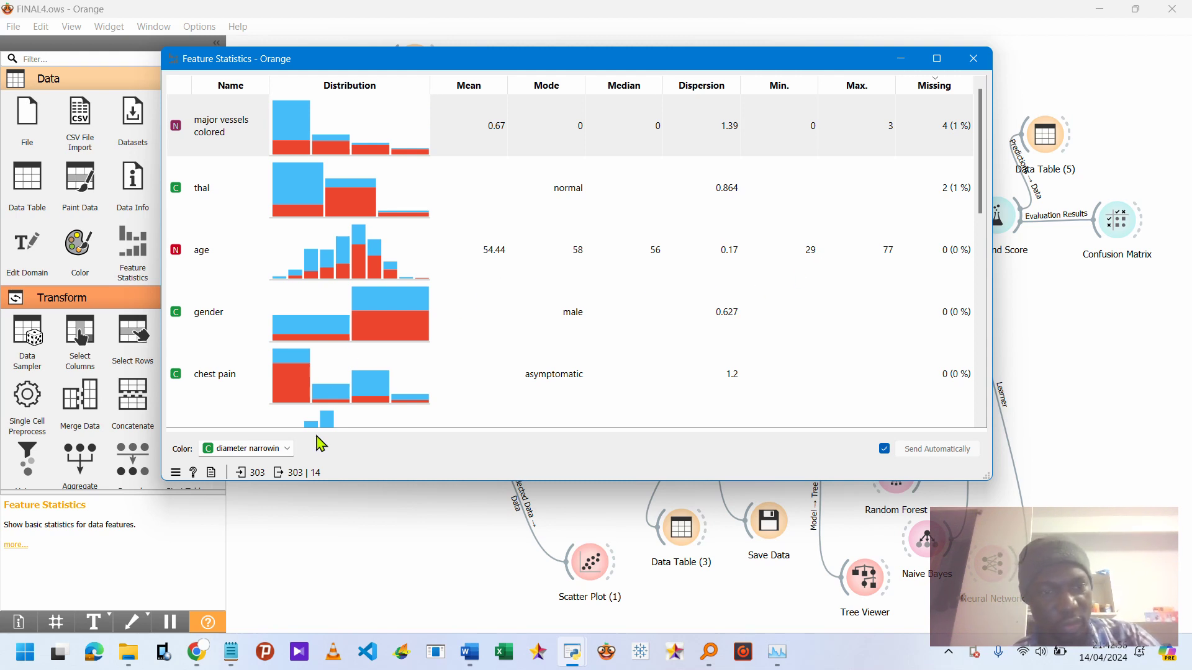
pyautogui.scroll(-5, 496, 358)
pyautogui.scroll(5, 496, 359)
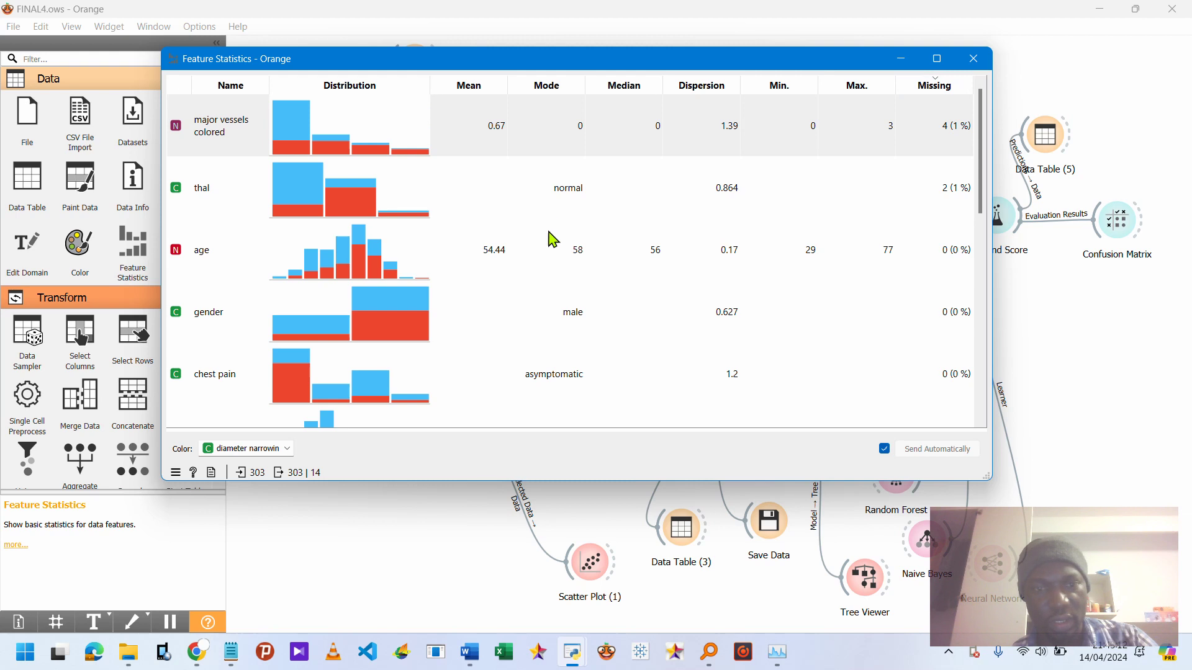
pyautogui.scroll(-5, 546, 322)
pyautogui.scroll(5, 546, 322)
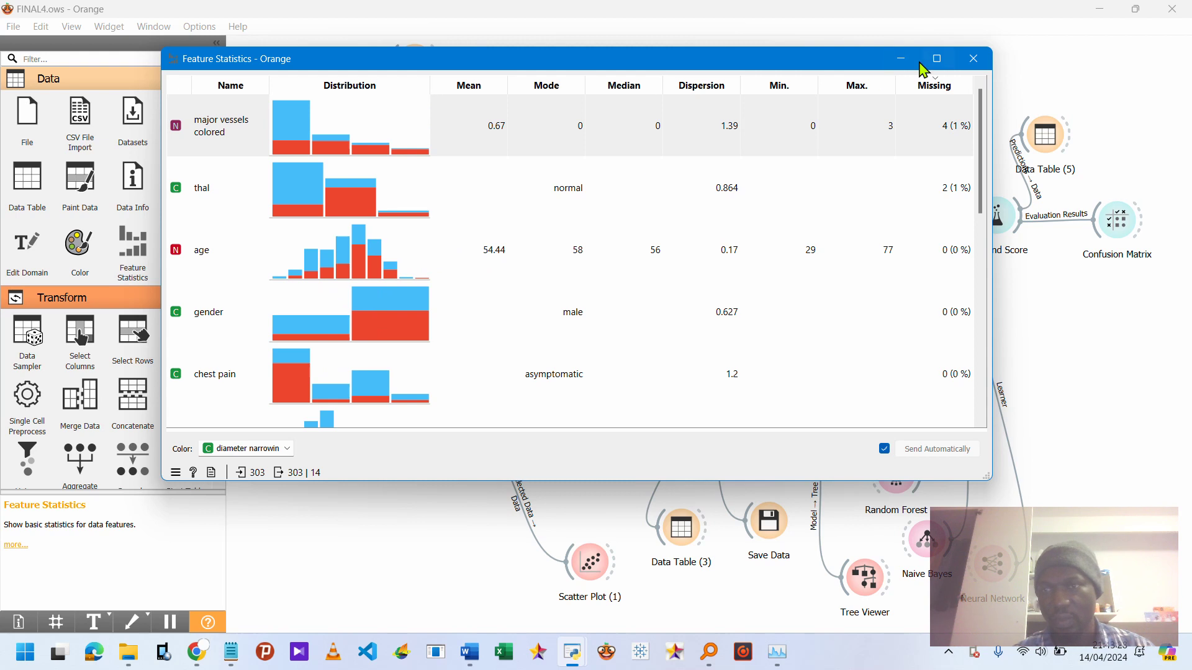
pyautogui.click(973, 60)
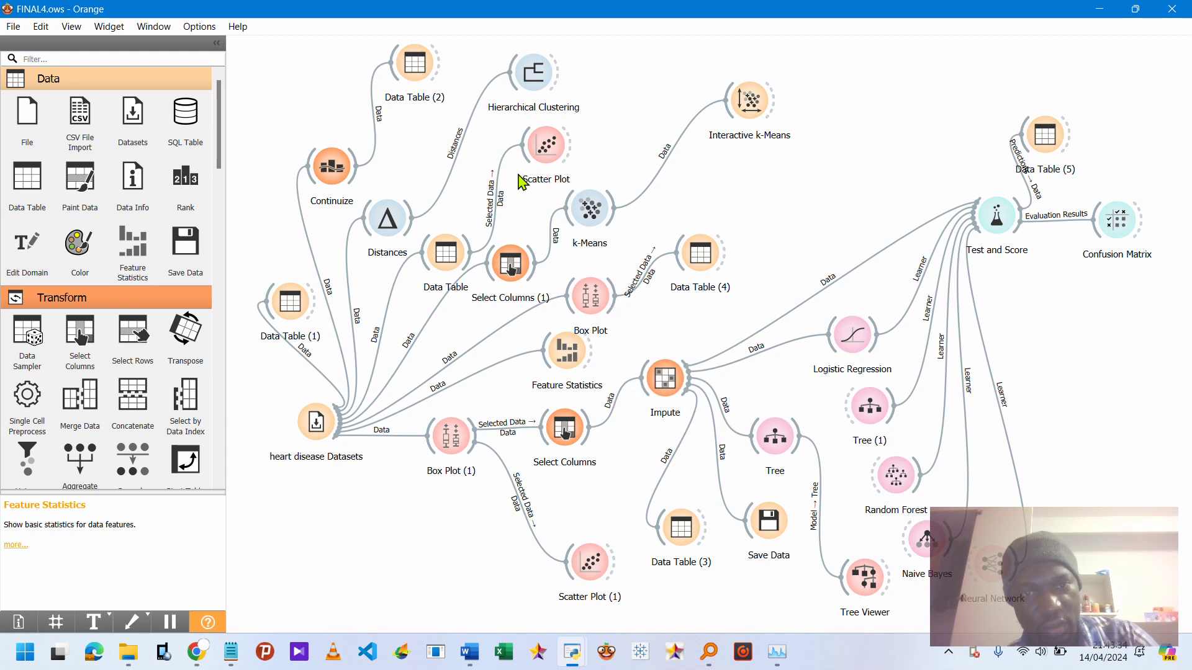
# Examine the age versus cholesterol Scatter Plot by inspecting individual points, then close it.
pyautogui.doubleClick(546, 161)
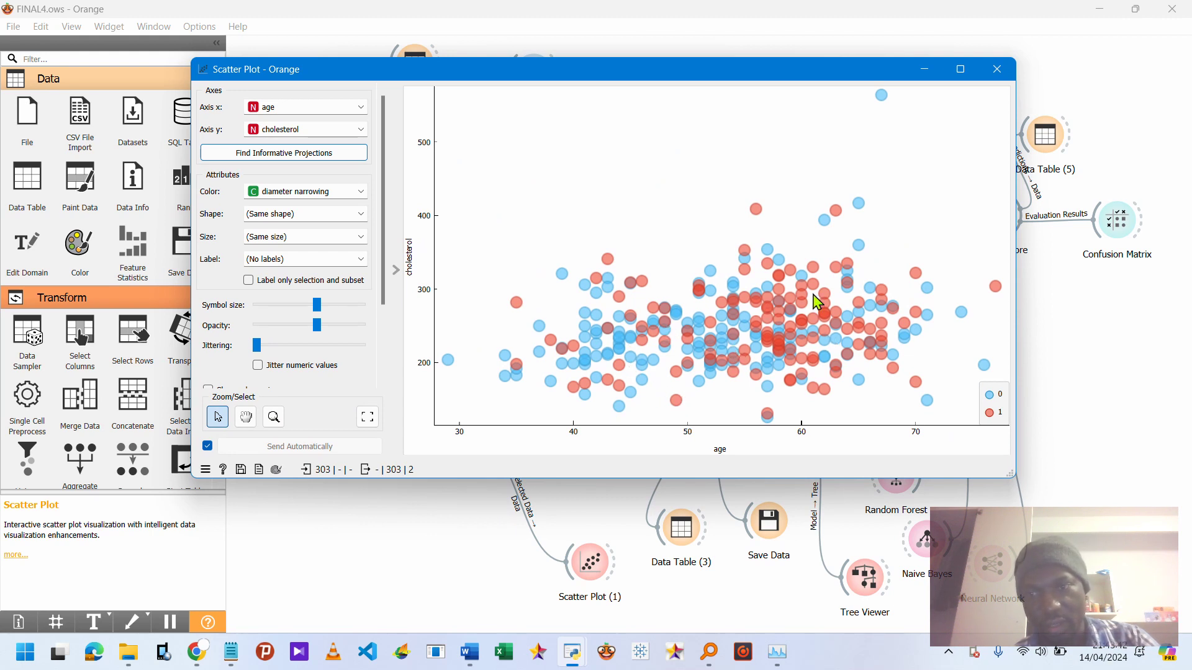
pyautogui.moveTo(769, 306)
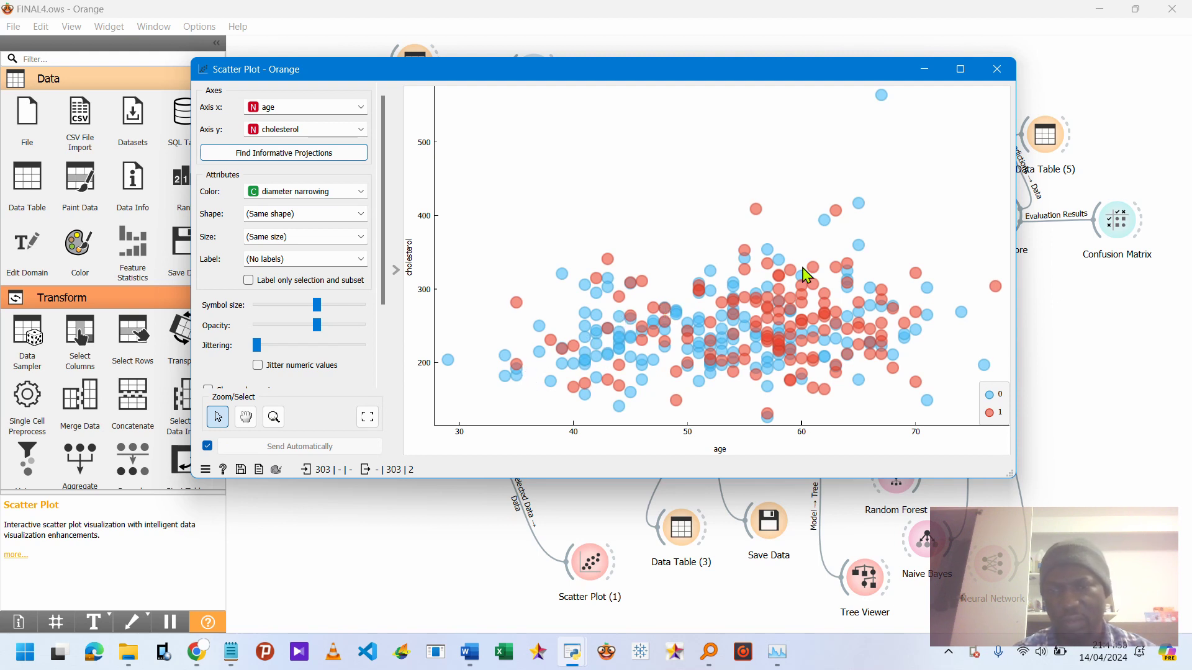
pyautogui.moveTo(860, 336)
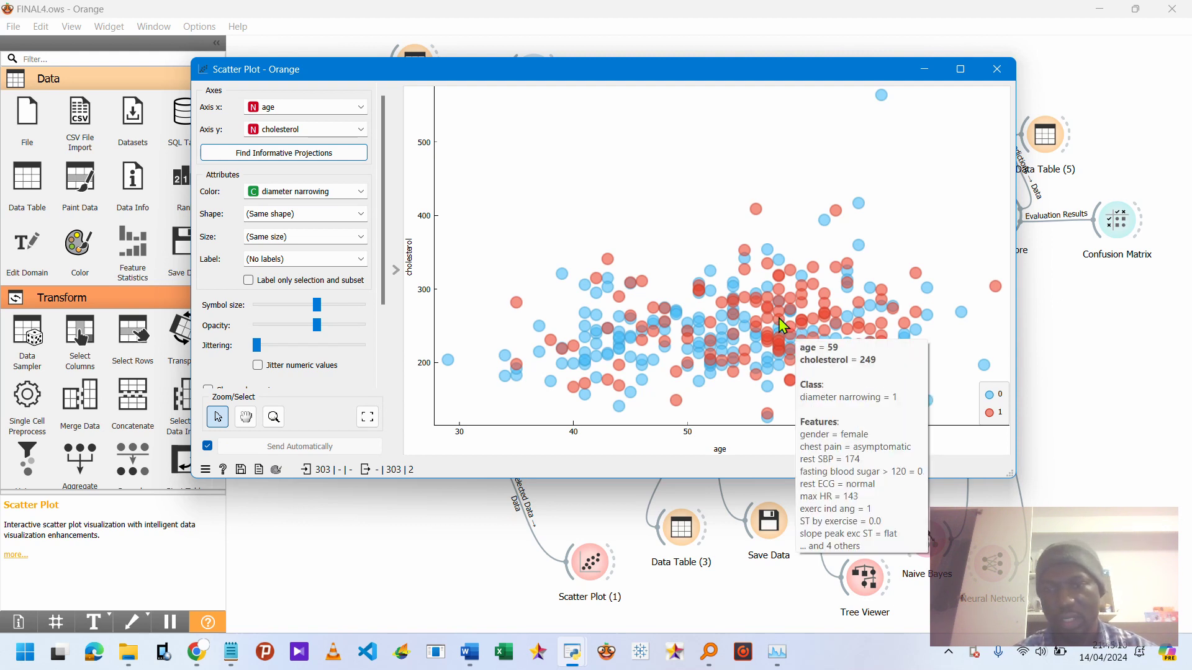
pyautogui.moveTo(674, 343)
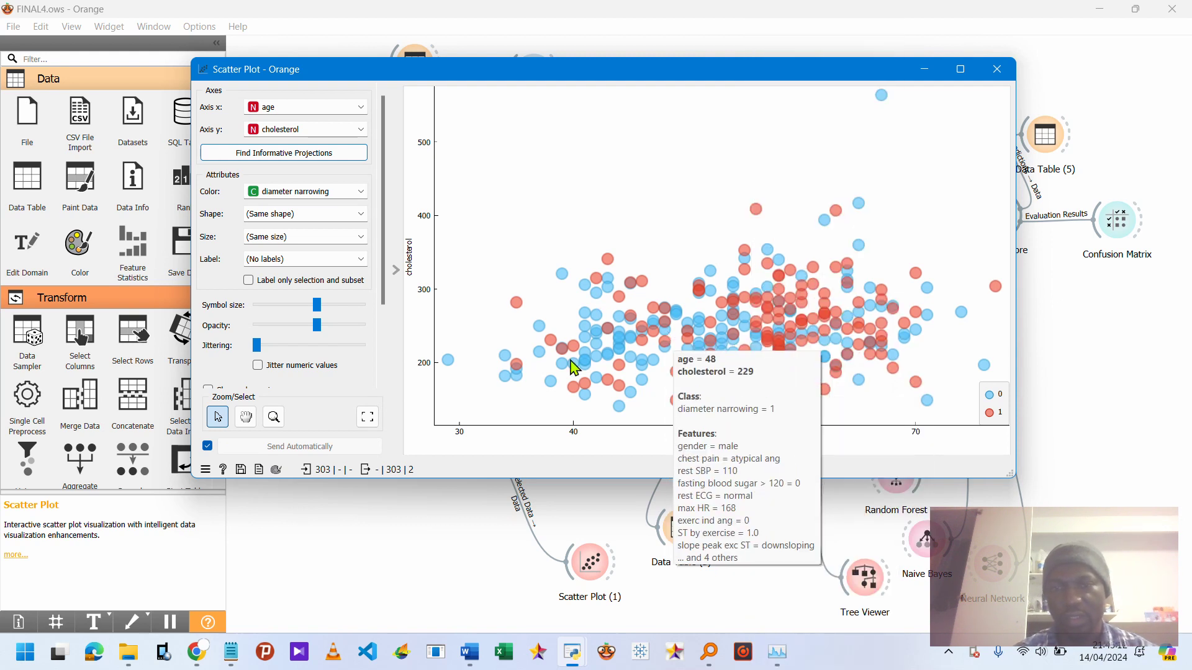
pyautogui.moveTo(571, 366)
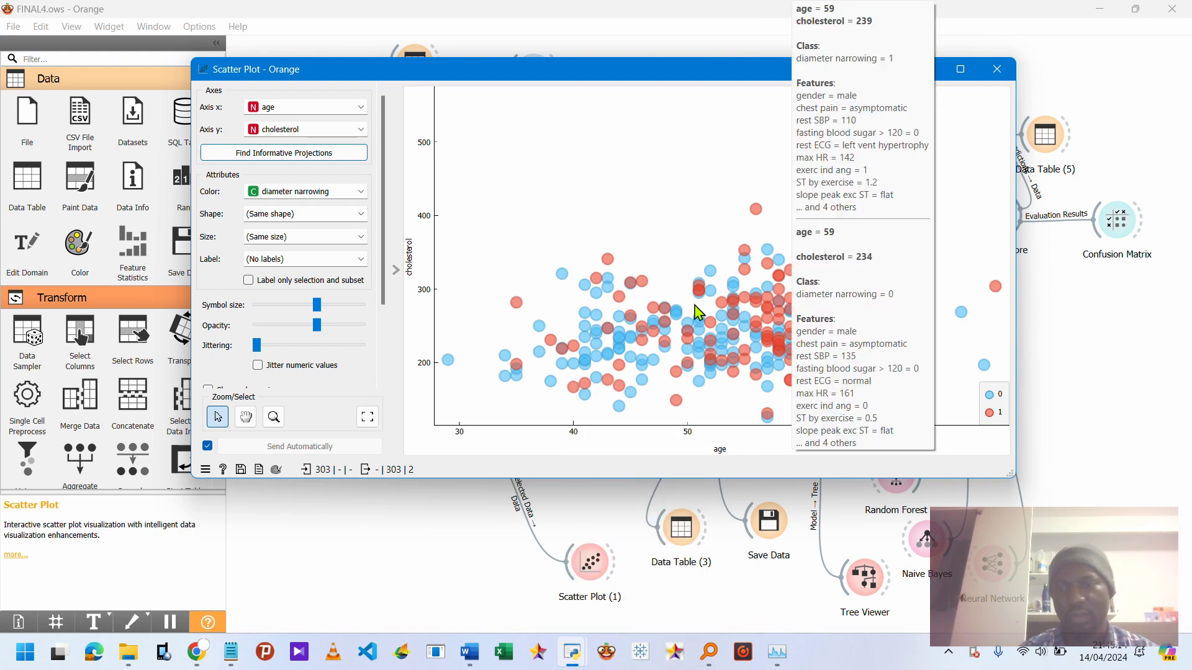
pyautogui.moveTo(906, 344)
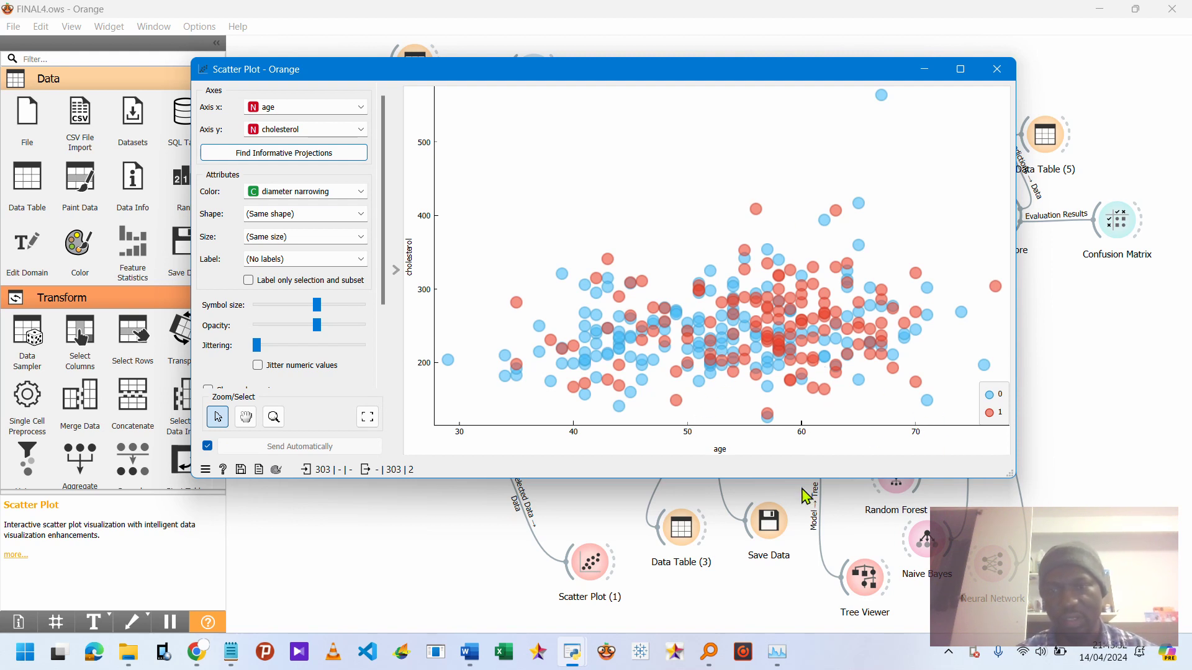
pyautogui.moveTo(770, 419)
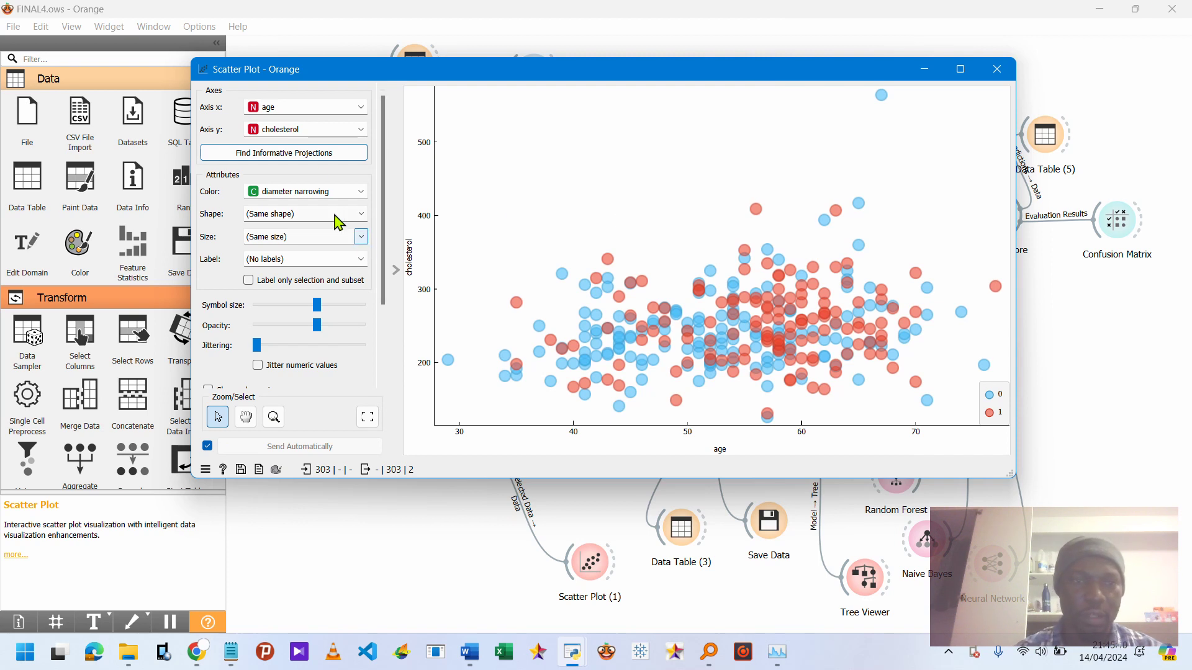
pyautogui.click(996, 70)
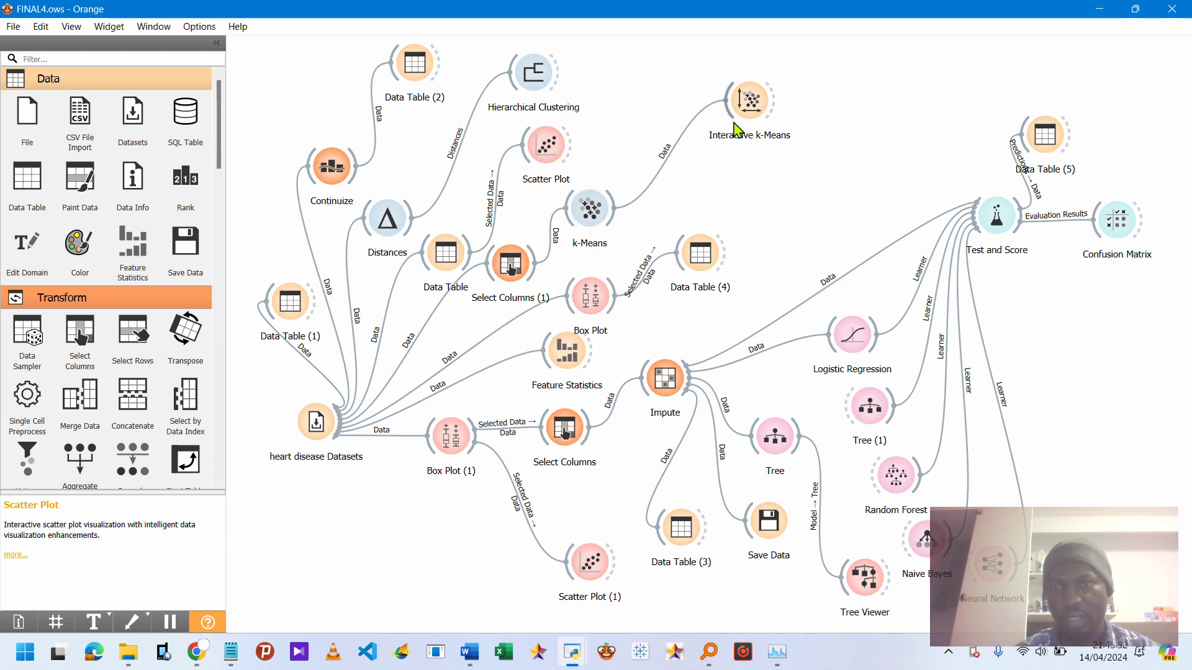
# Review the Interactive k-Means plot and the k-Means cluster settings, closing the k-Means window.
pyautogui.click(752, 114)
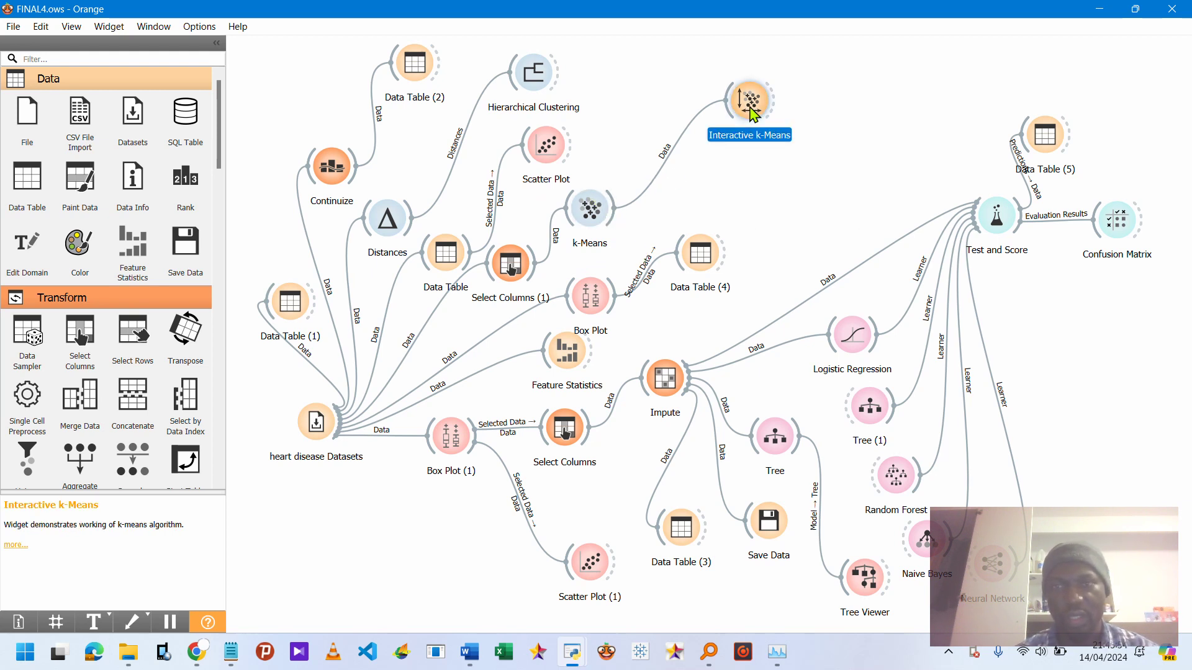
pyautogui.doubleClick(752, 114)
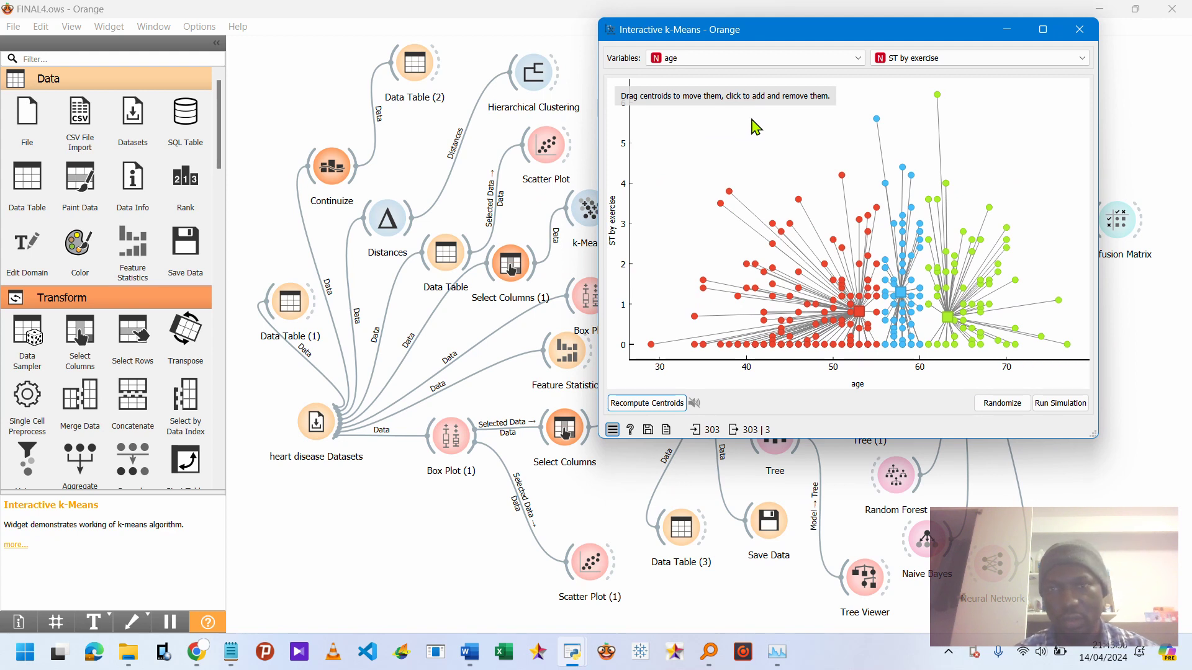
pyautogui.doubleClick(579, 217)
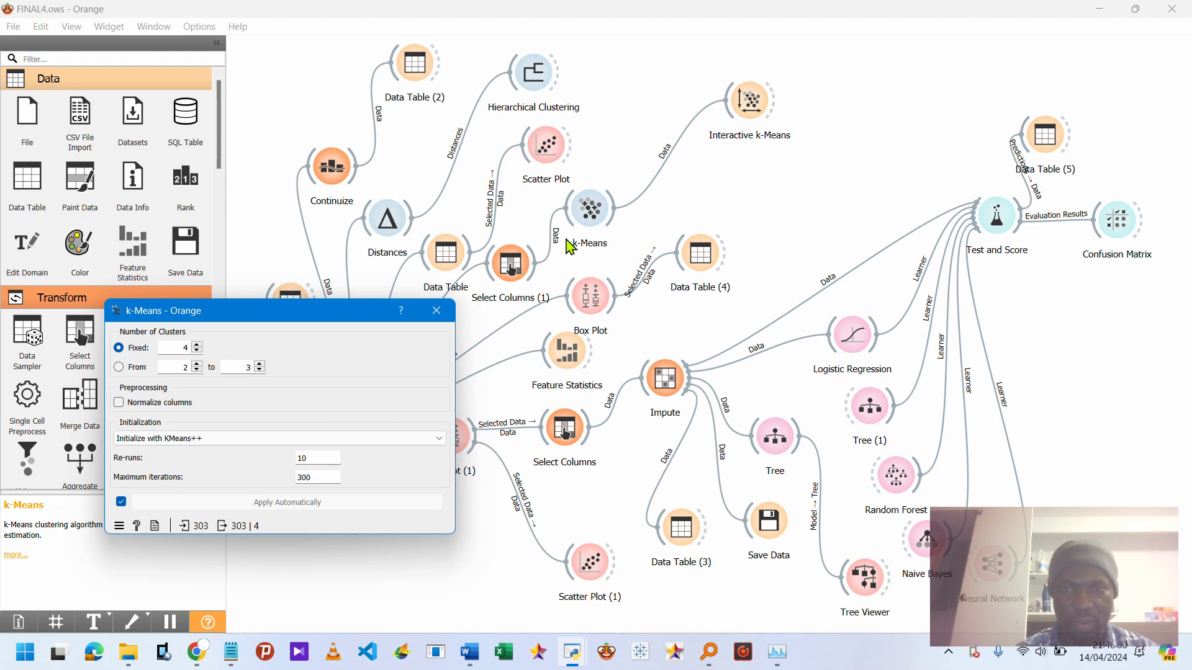
pyautogui.click(437, 305)
# Open Select Columns (1) and move ST by exercise from the features into the ignored variables.
pyautogui.doubleClick(508, 273)
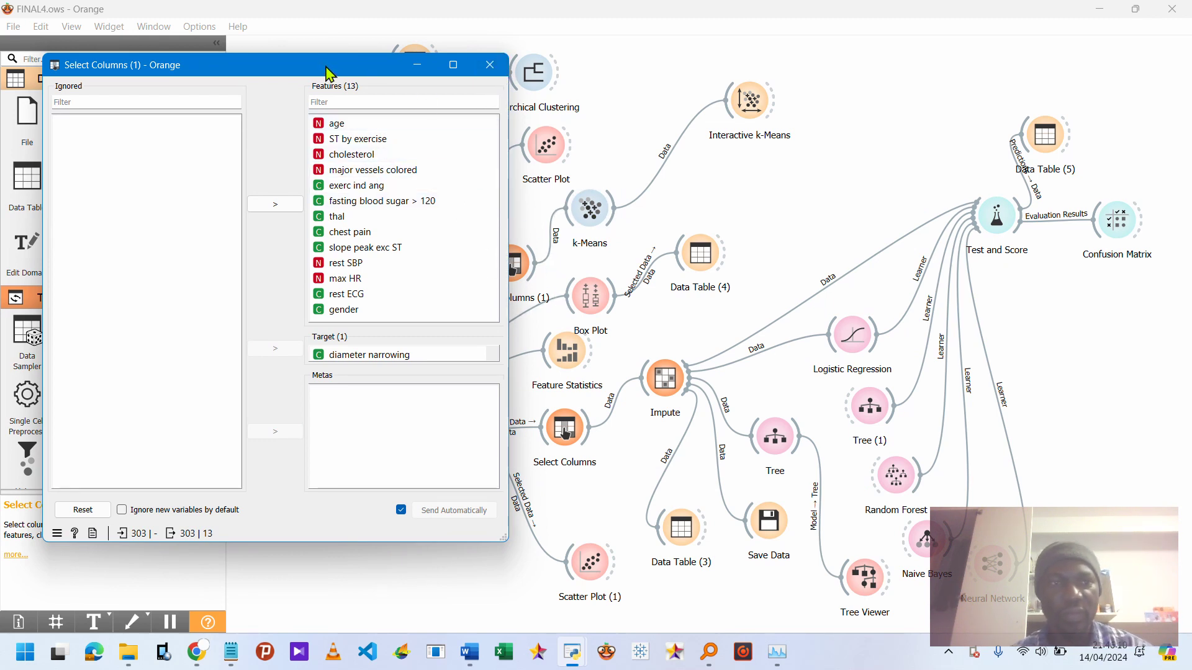
pyautogui.moveTo(327, 73); pyautogui.dragTo(348, 109)
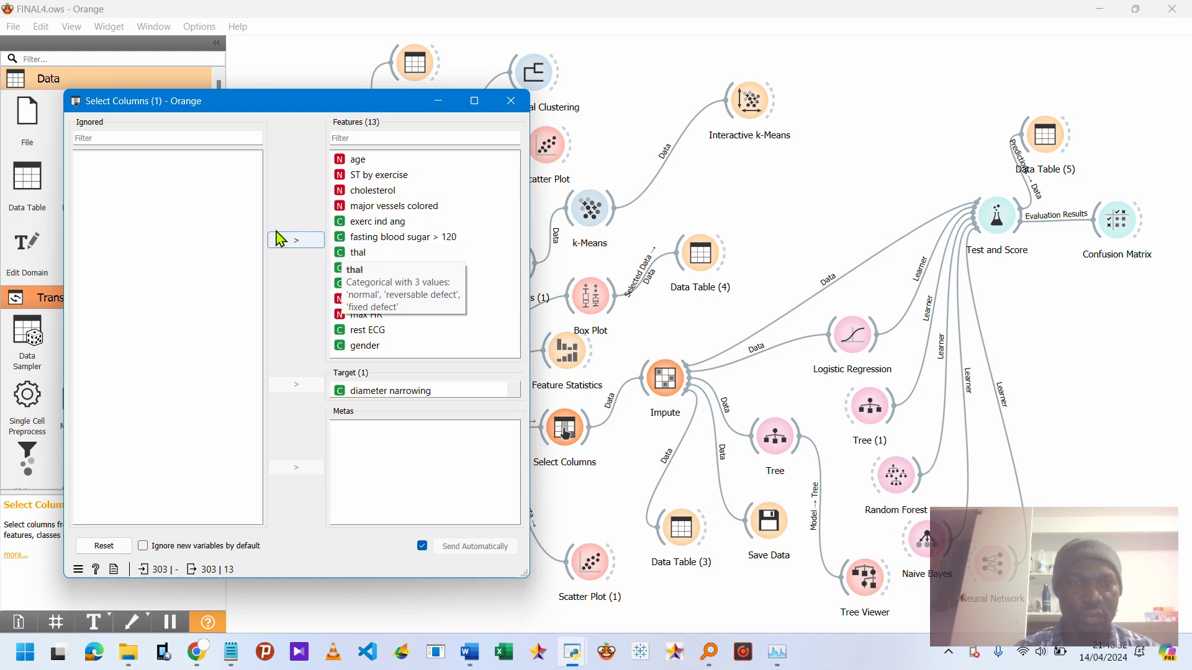
pyautogui.click(385, 176)
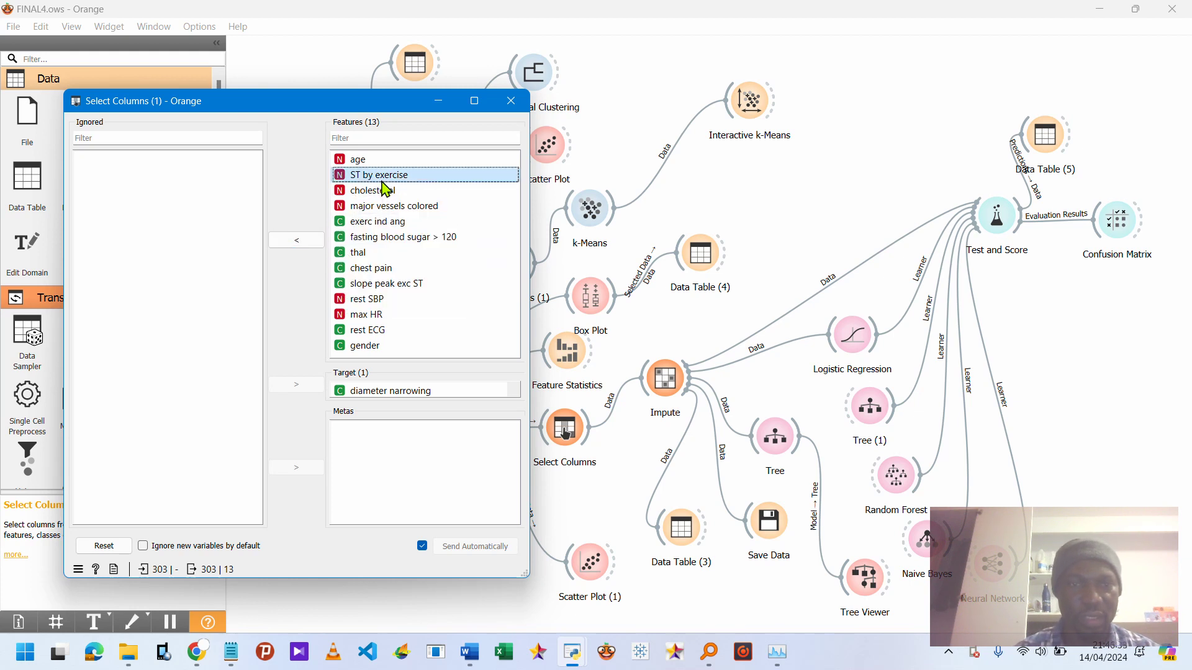
pyautogui.click(295, 241)
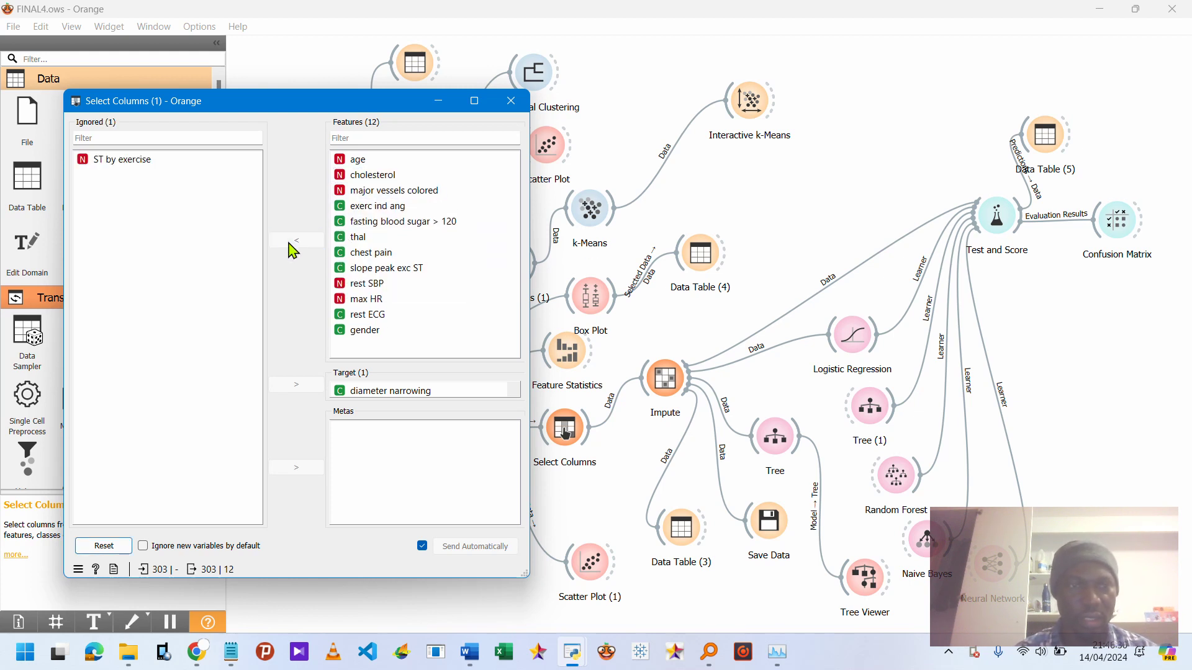
# Move the diameter narrowing target into the ignored variables.
pyautogui.click(392, 195)
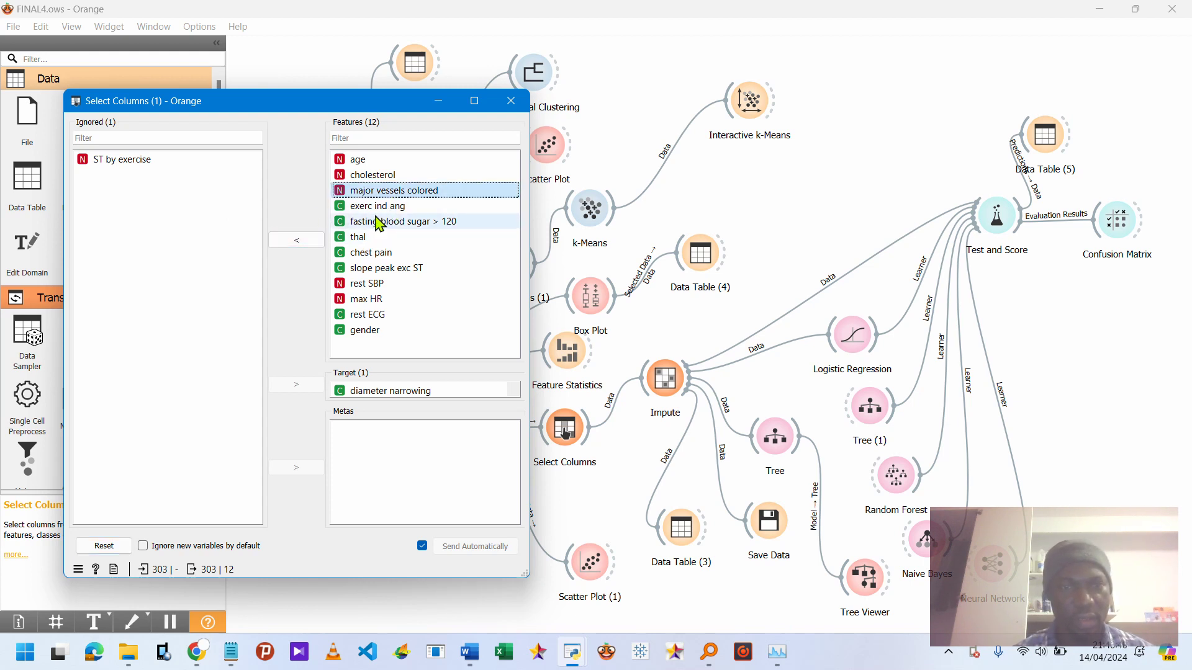
pyautogui.click(380, 222)
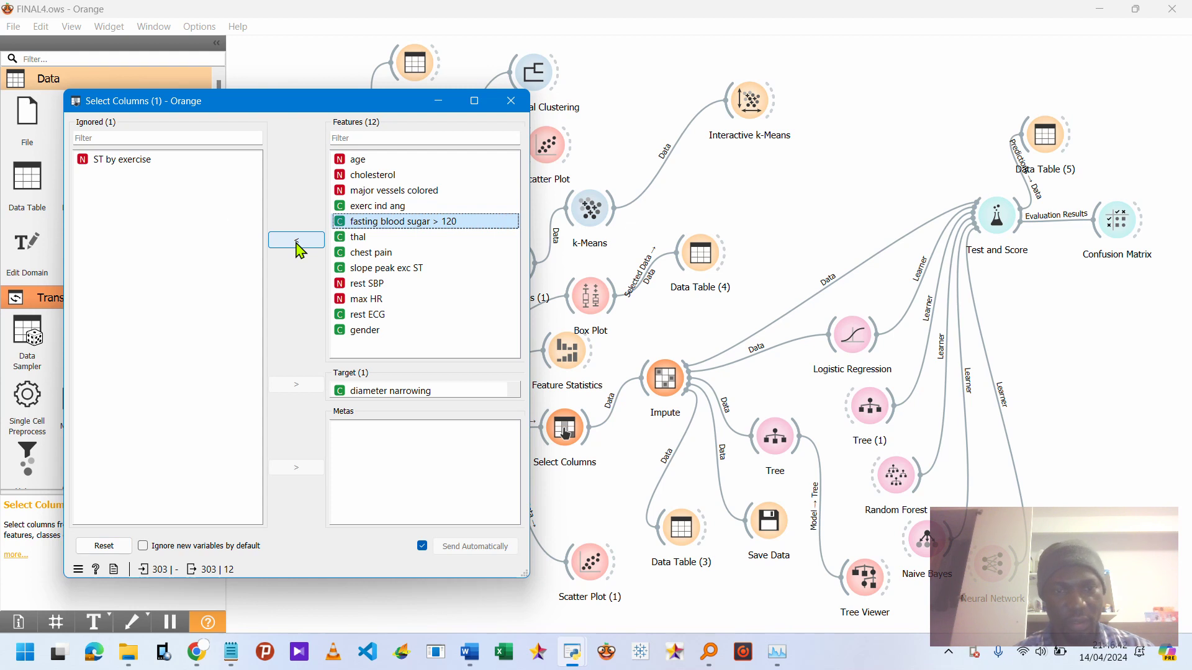
pyautogui.click(354, 392)
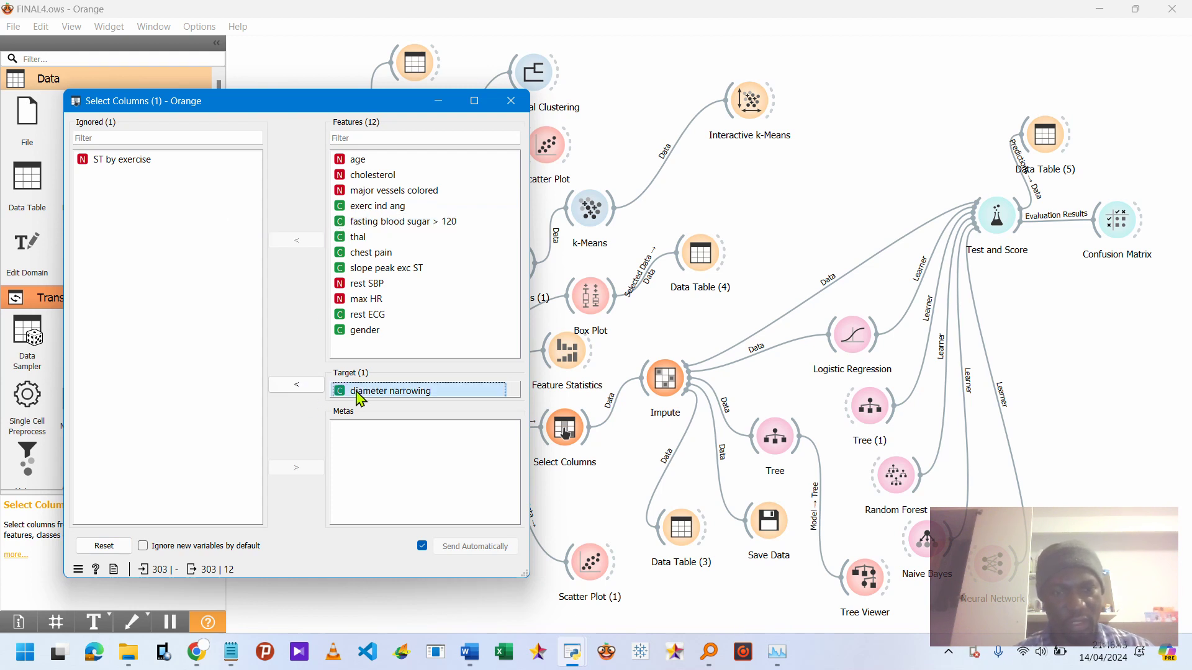
pyautogui.click(291, 386)
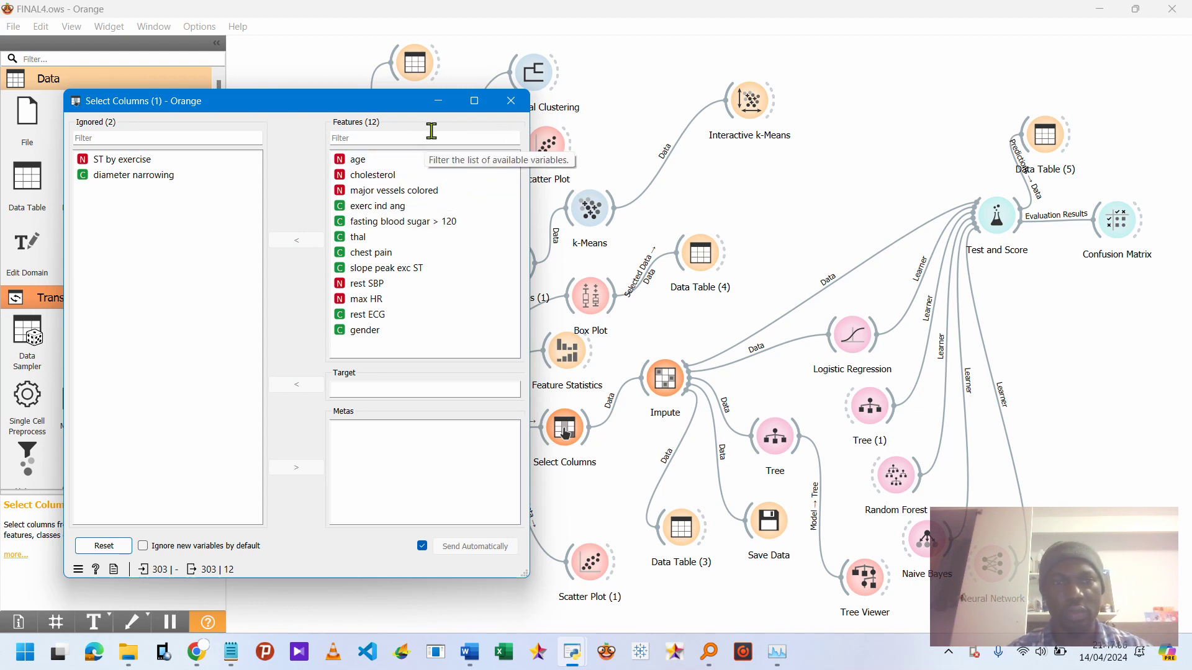
# Return diameter narrowing to the target and ST by exercise to the features, then close Select Columns (1).
pyautogui.click(156, 176)
pyautogui.click(308, 384)
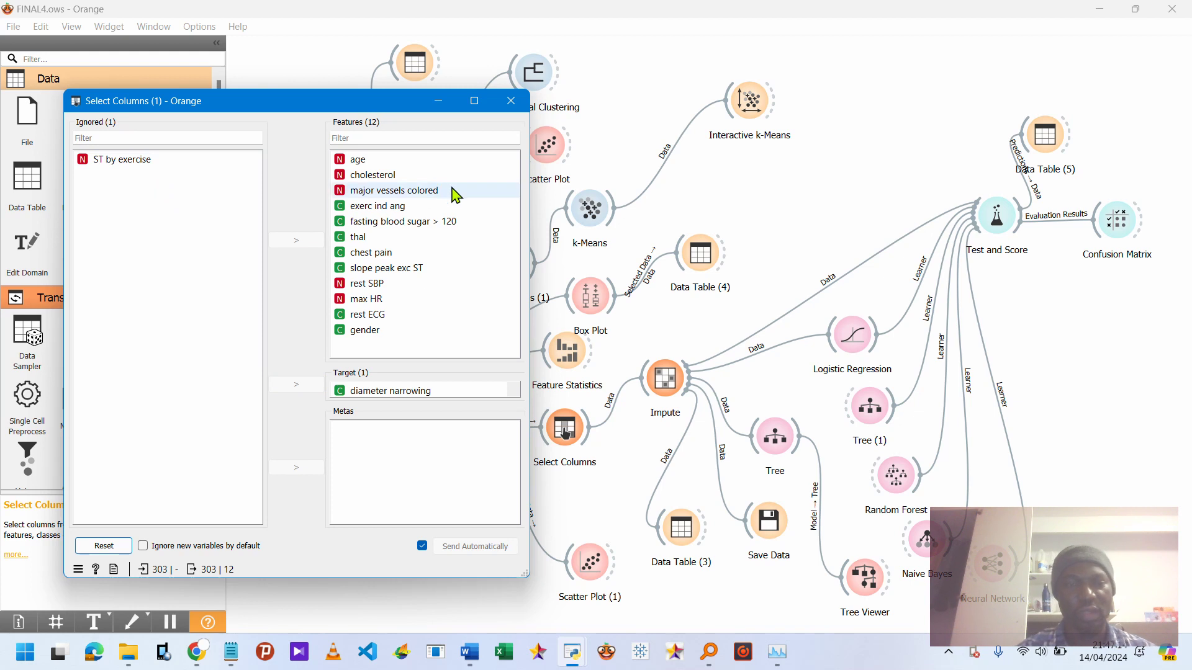
pyautogui.click(199, 166)
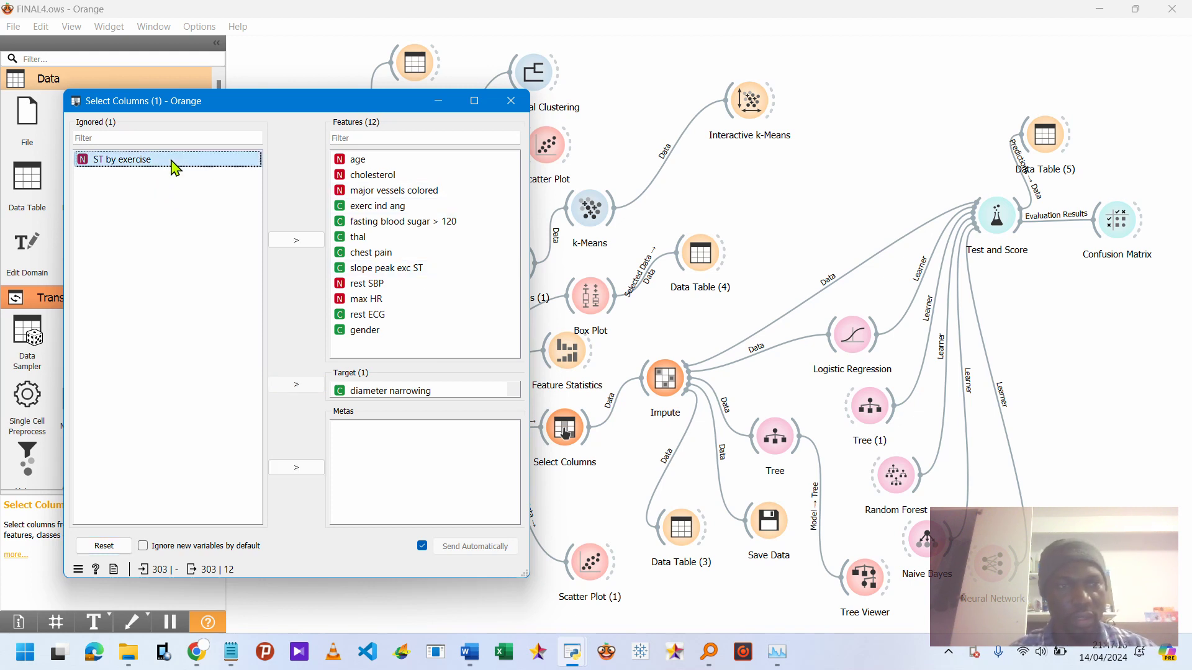
pyautogui.click(296, 245)
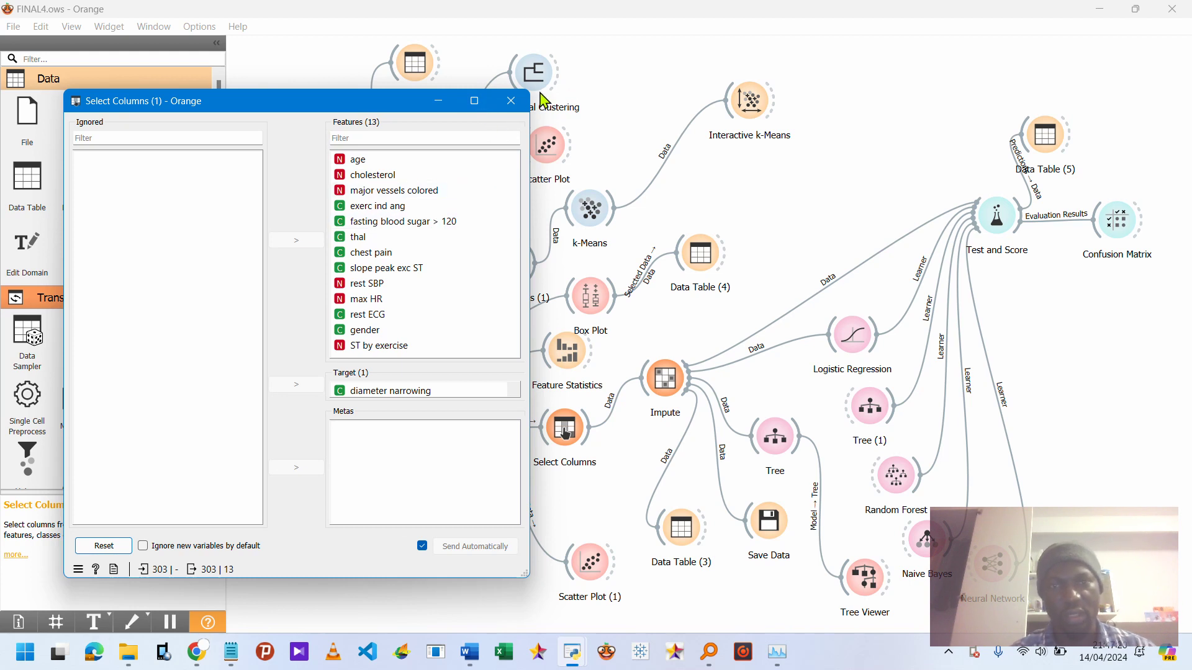
pyautogui.click(510, 101)
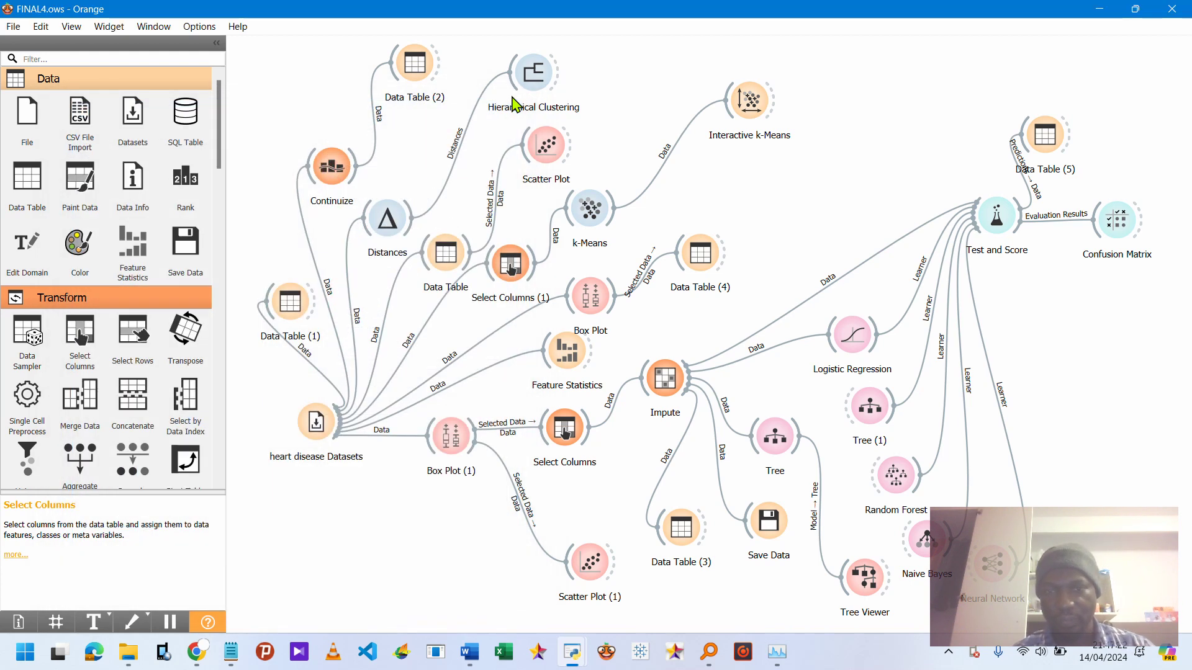
# Open Interactive k-Means and step once through recomputing centroids and reassigning membership.
pyautogui.click(748, 111)
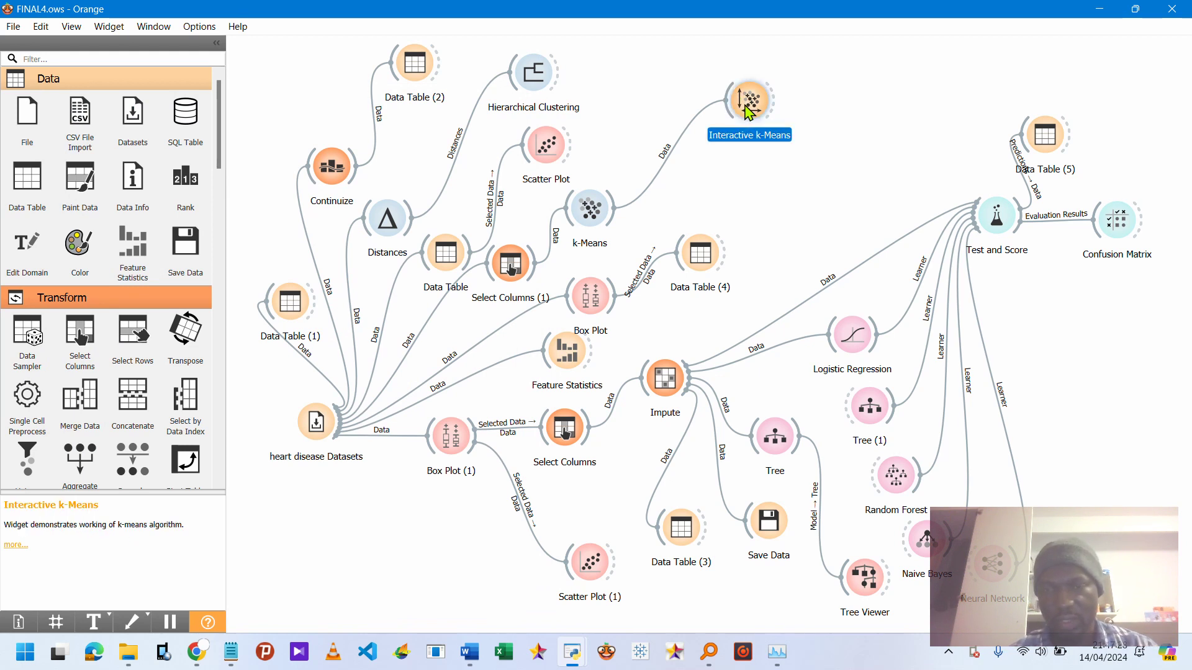
pyautogui.doubleClick(748, 111)
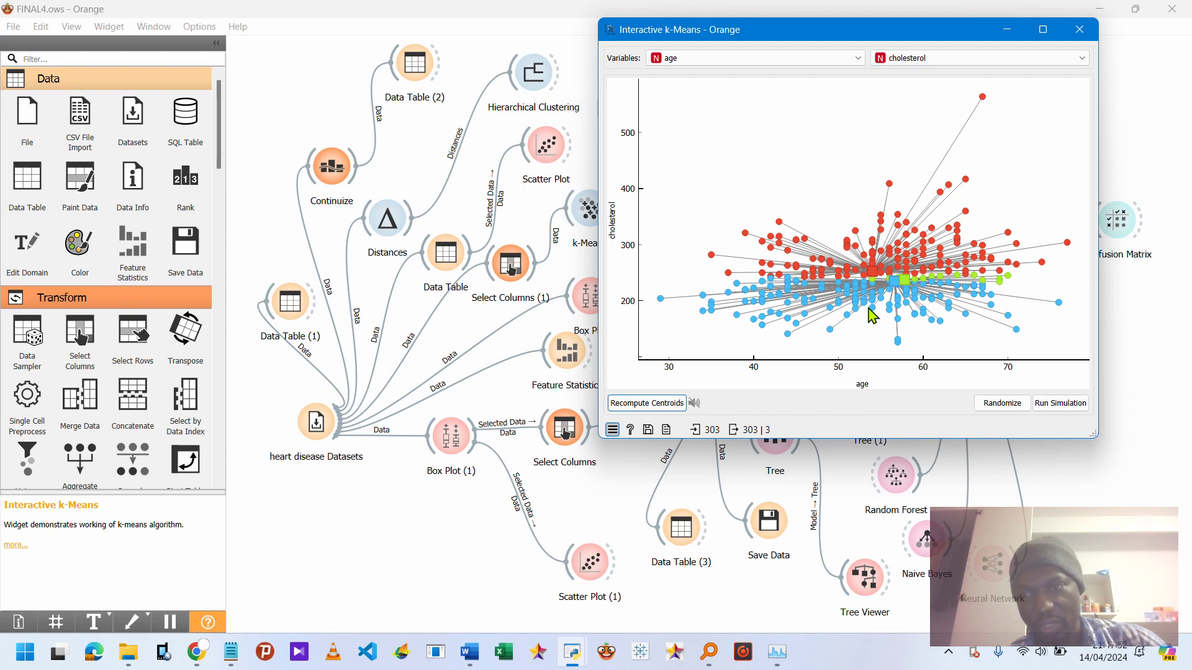
pyautogui.click(645, 404)
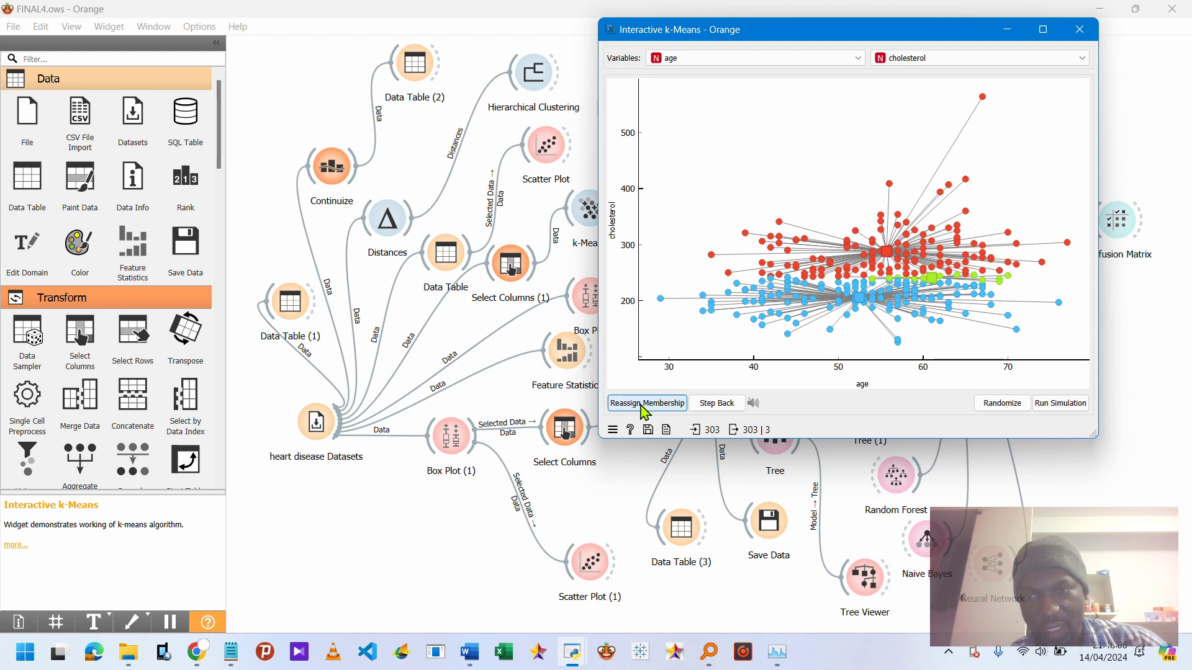
pyautogui.click(643, 405)
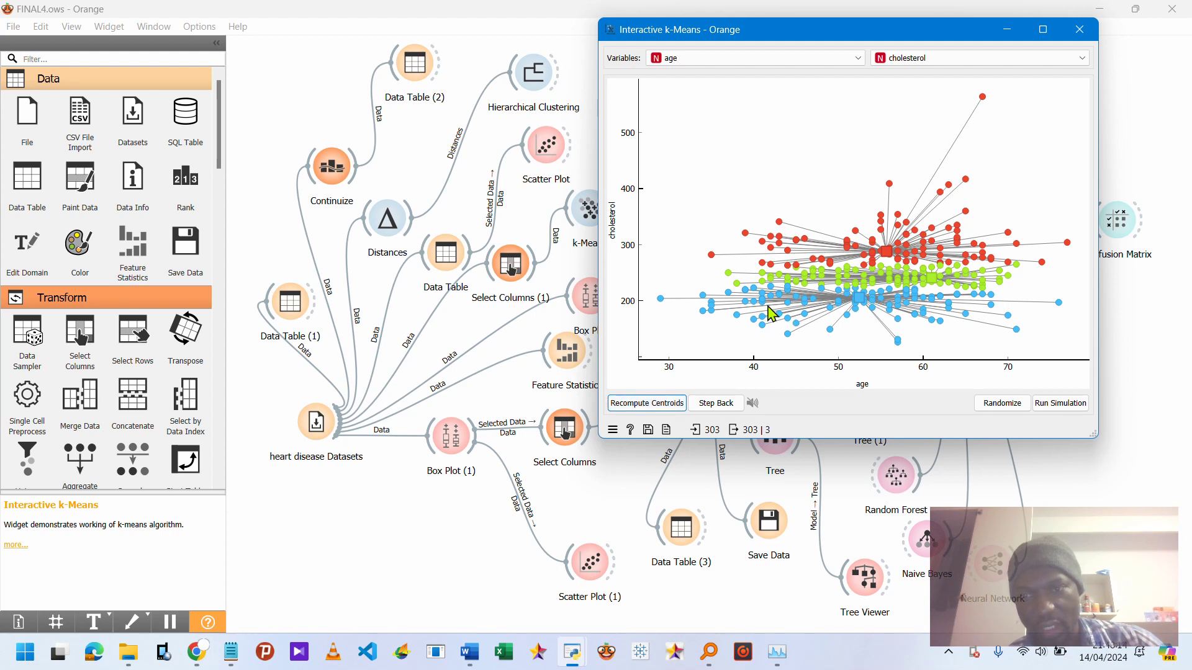
# Add a fourth centroid in the age versus cholesterol plot, run another recompute and reassign step, then close the window.
pyautogui.click(799, 301)
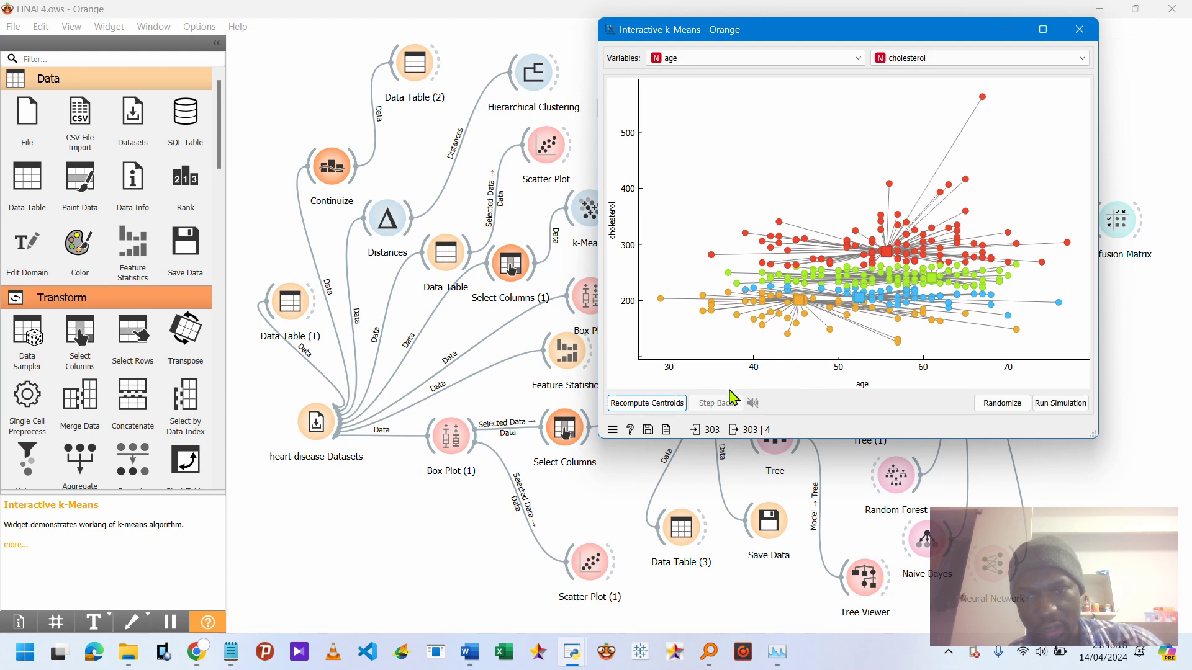
pyautogui.click(677, 403)
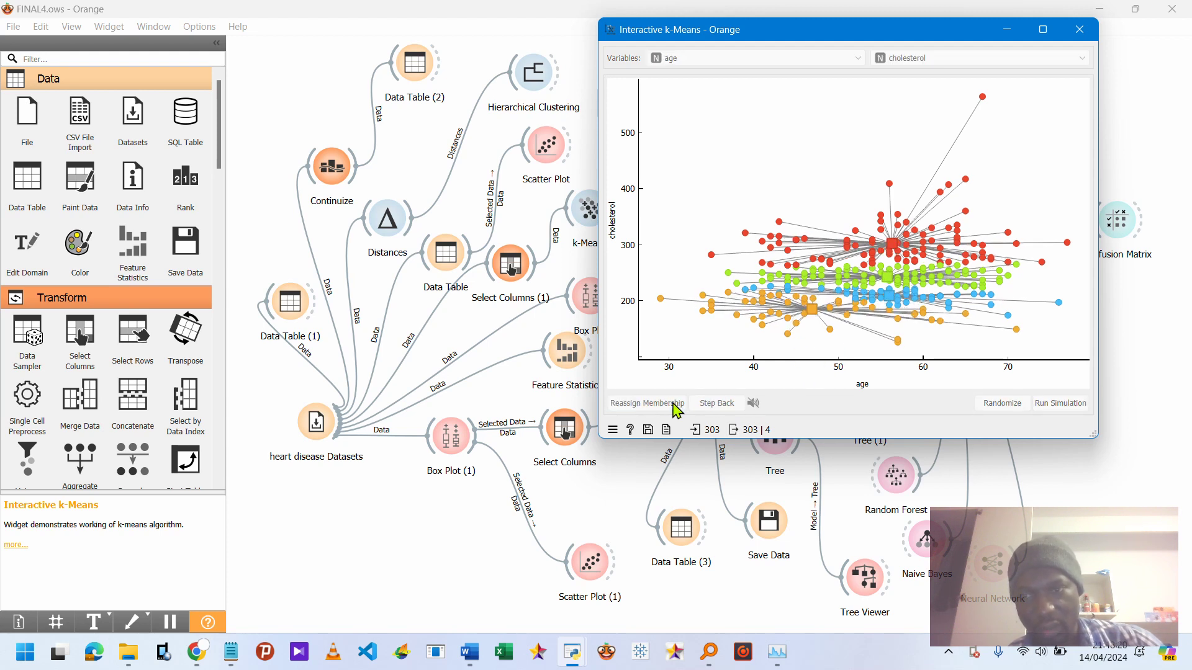
pyautogui.click(677, 403)
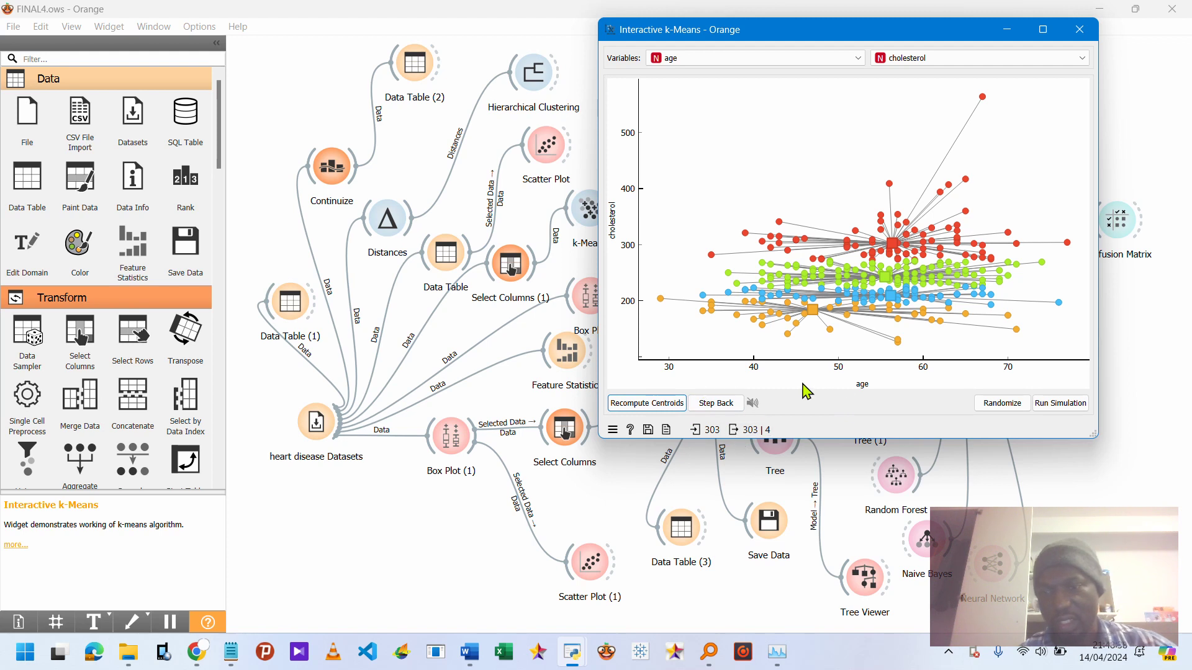
pyautogui.click(1079, 30)
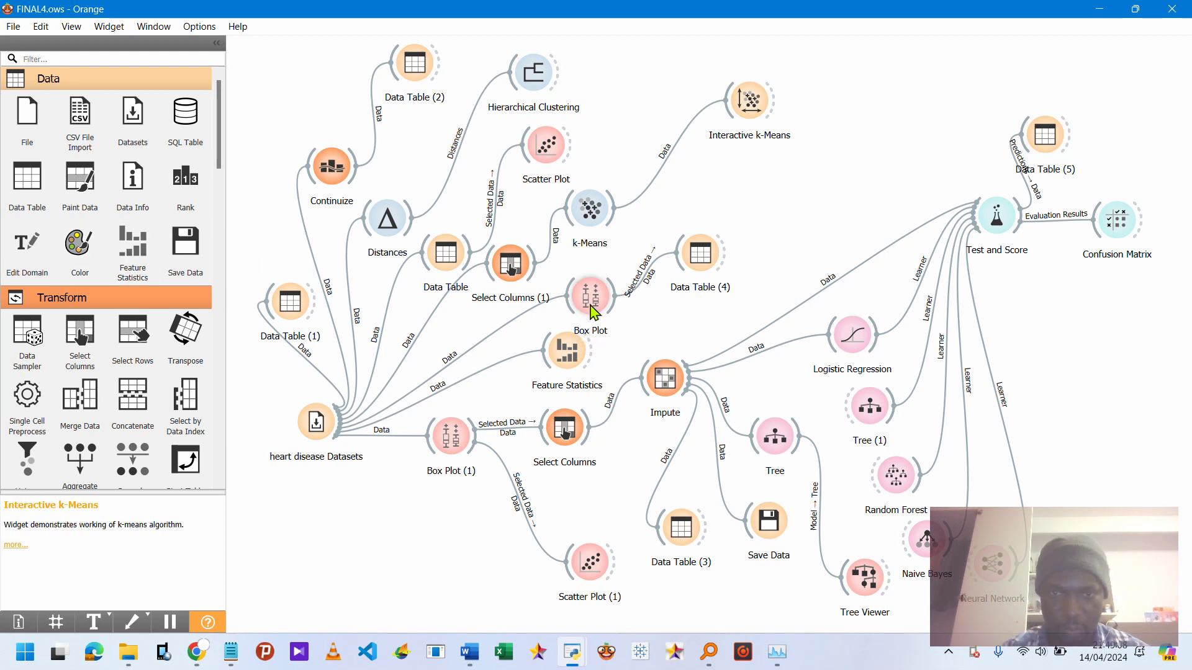
# Open the Box Plot widget and show the diameter narrowing variable.
pyautogui.scroll(-8, 111, 341)
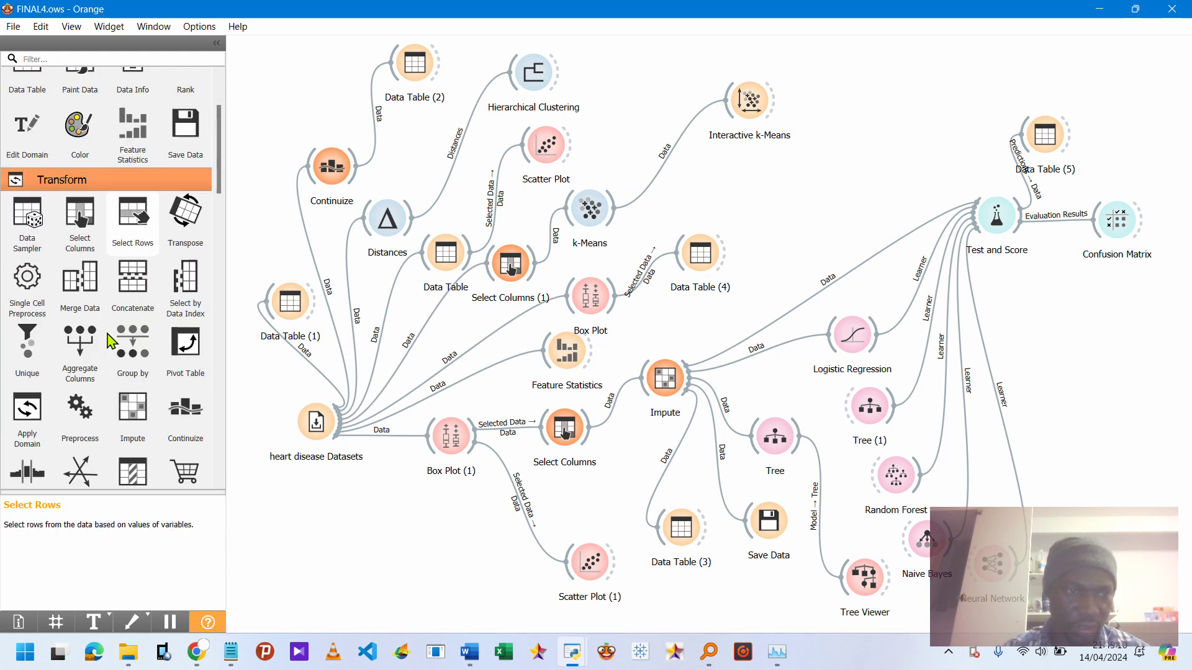
pyautogui.scroll(-2, 112, 338)
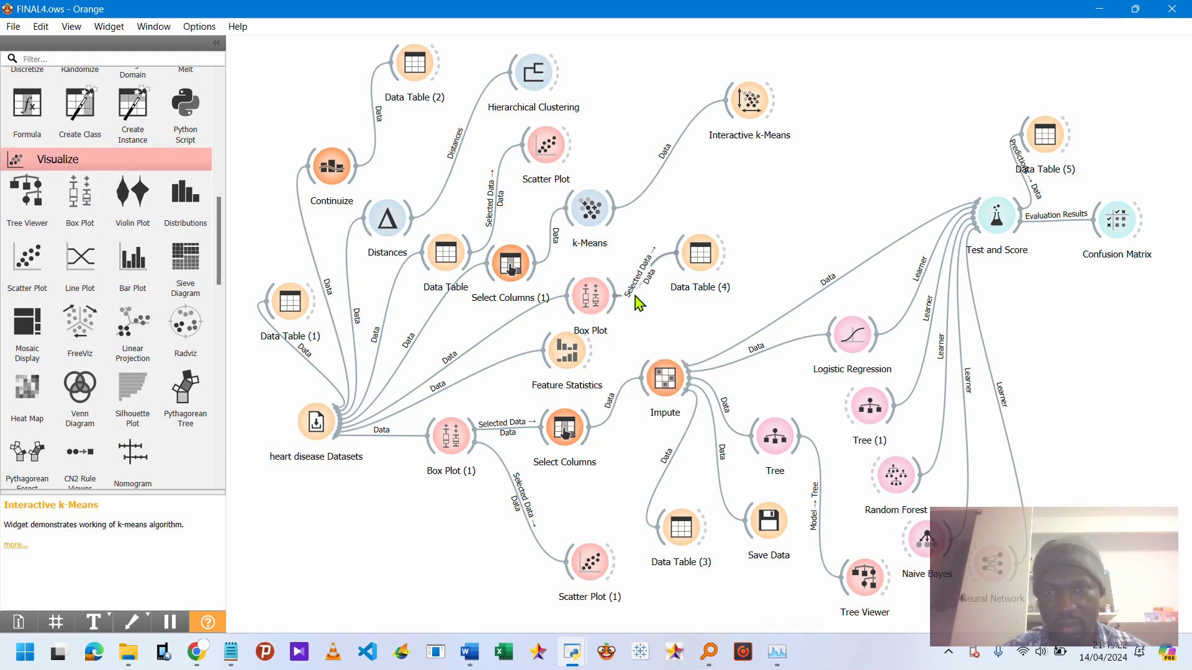
pyautogui.doubleClick(591, 298)
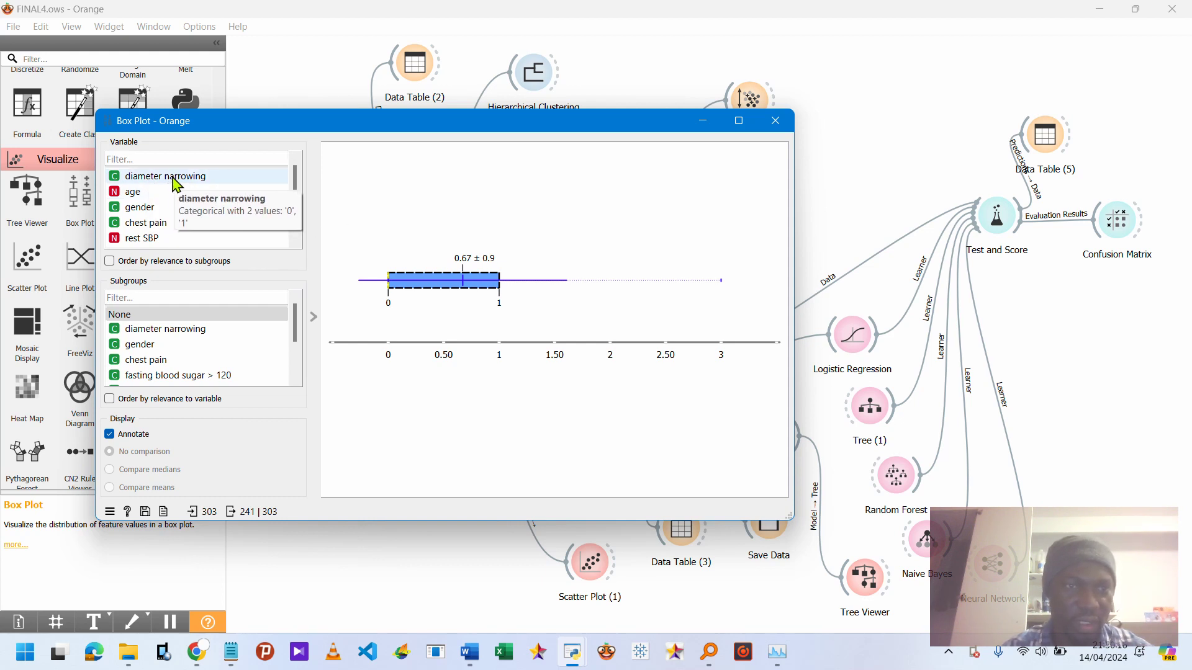
pyautogui.click(211, 183)
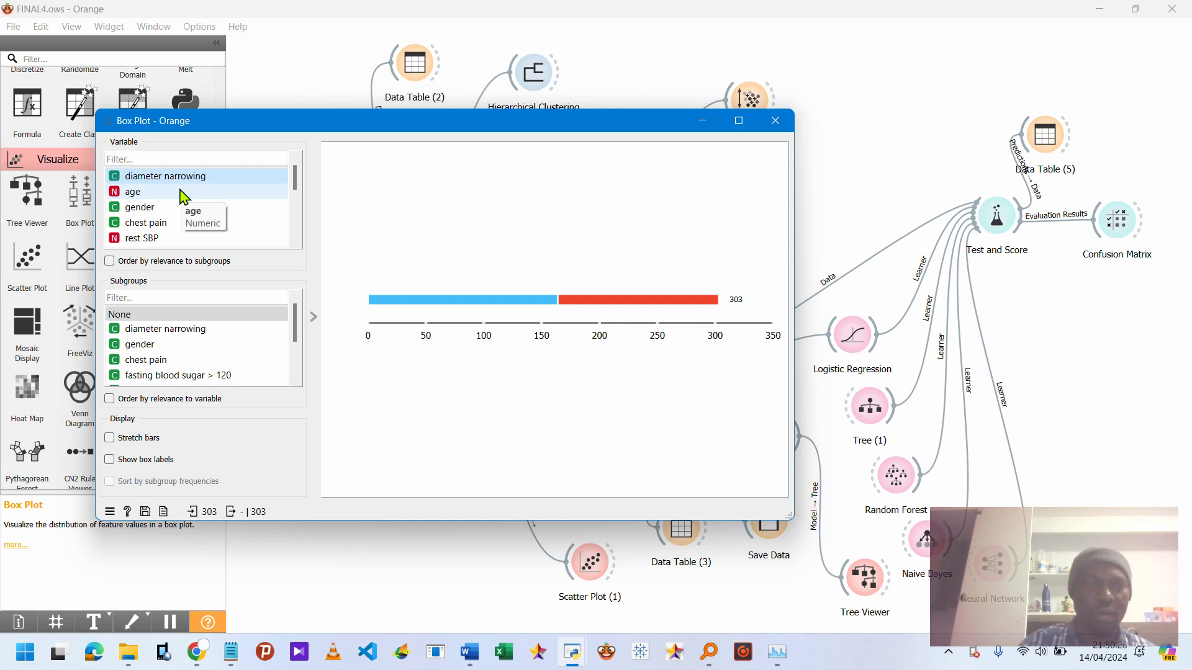
# Show the age box plot and select its interquartile box.
pyautogui.click(129, 198)
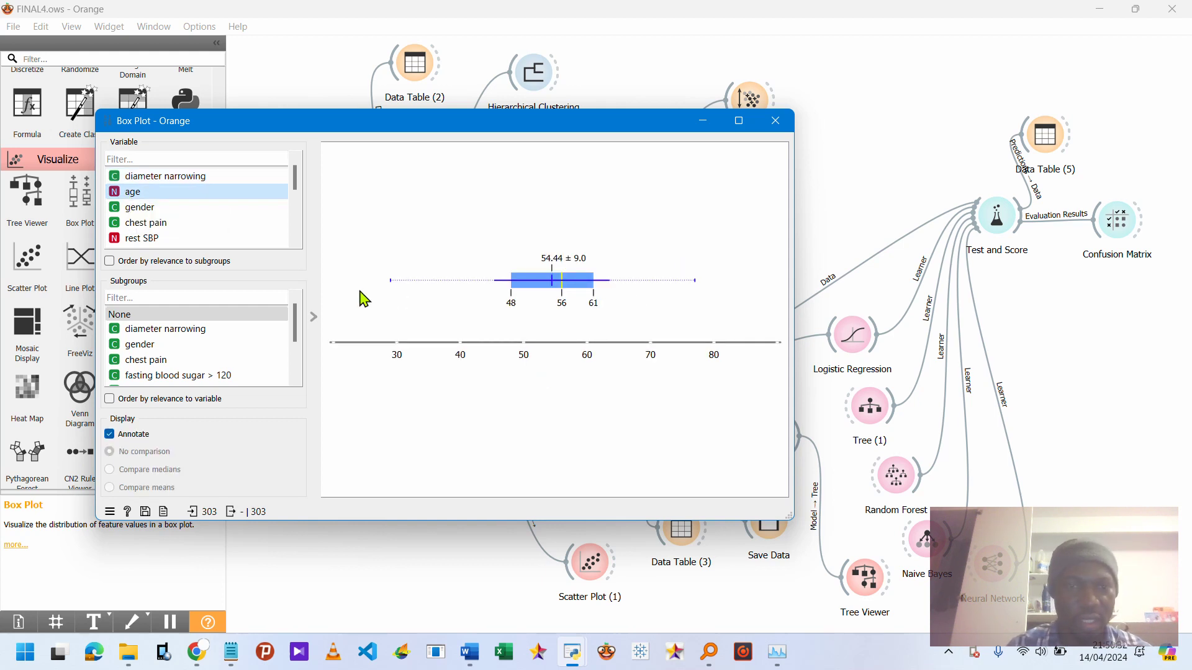
pyautogui.click(550, 293)
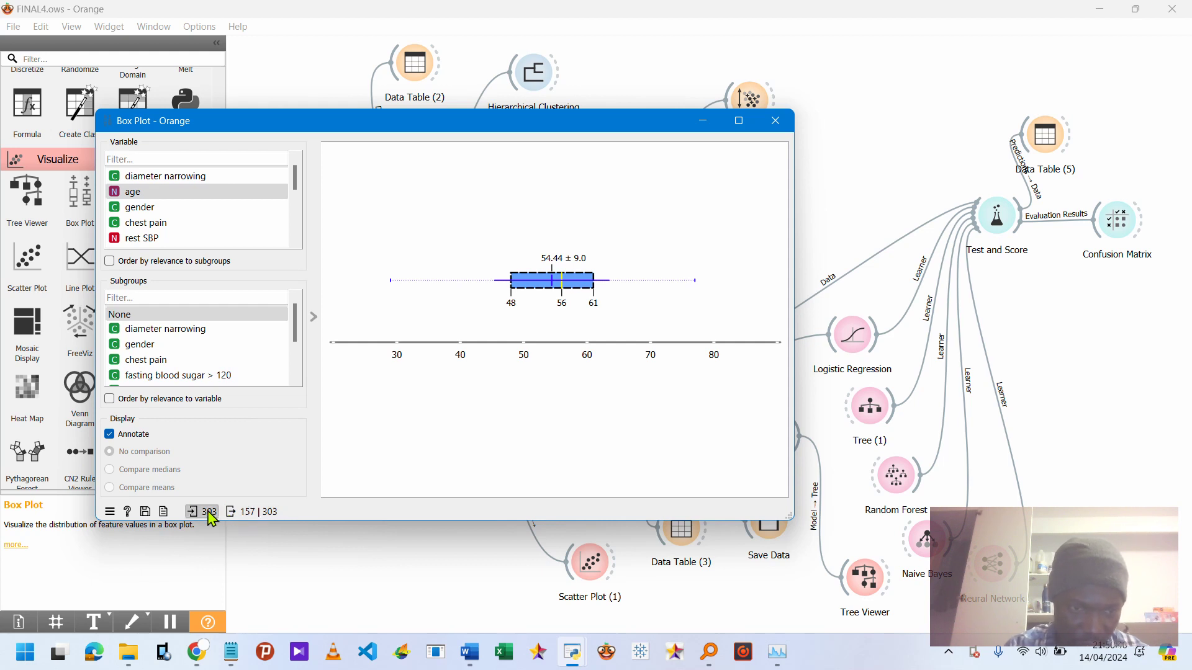
pyautogui.moveTo(205, 518)
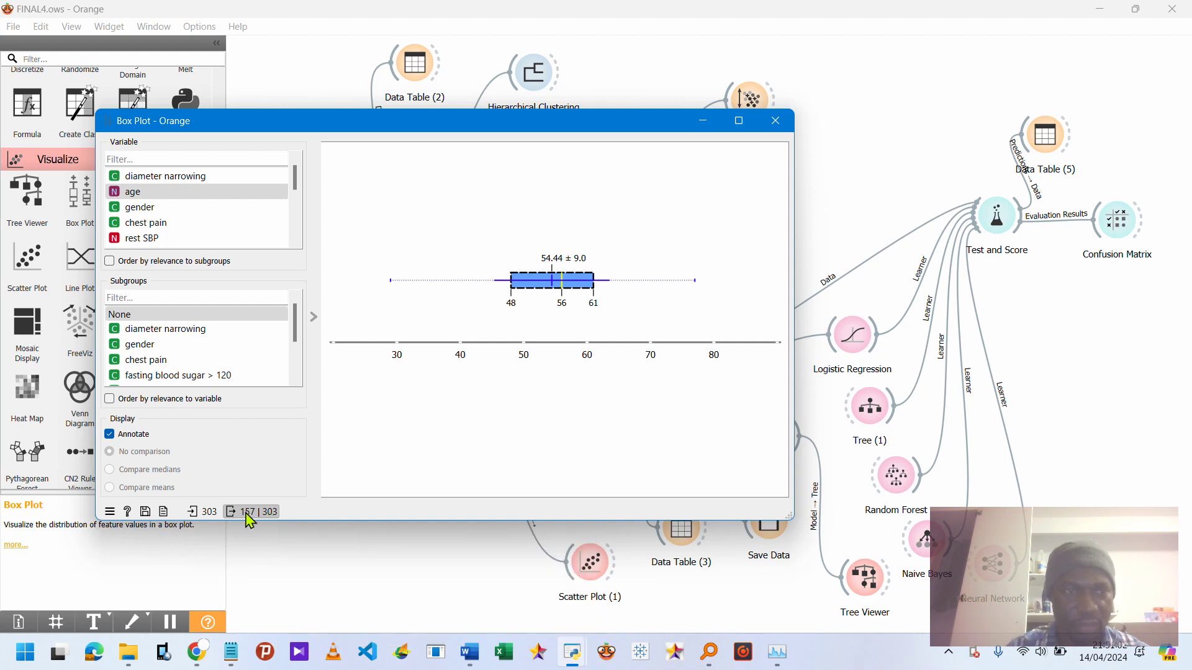
# Switch through gender to rest SBP and select the rest SBP interquartile box.
pyautogui.click(144, 213)
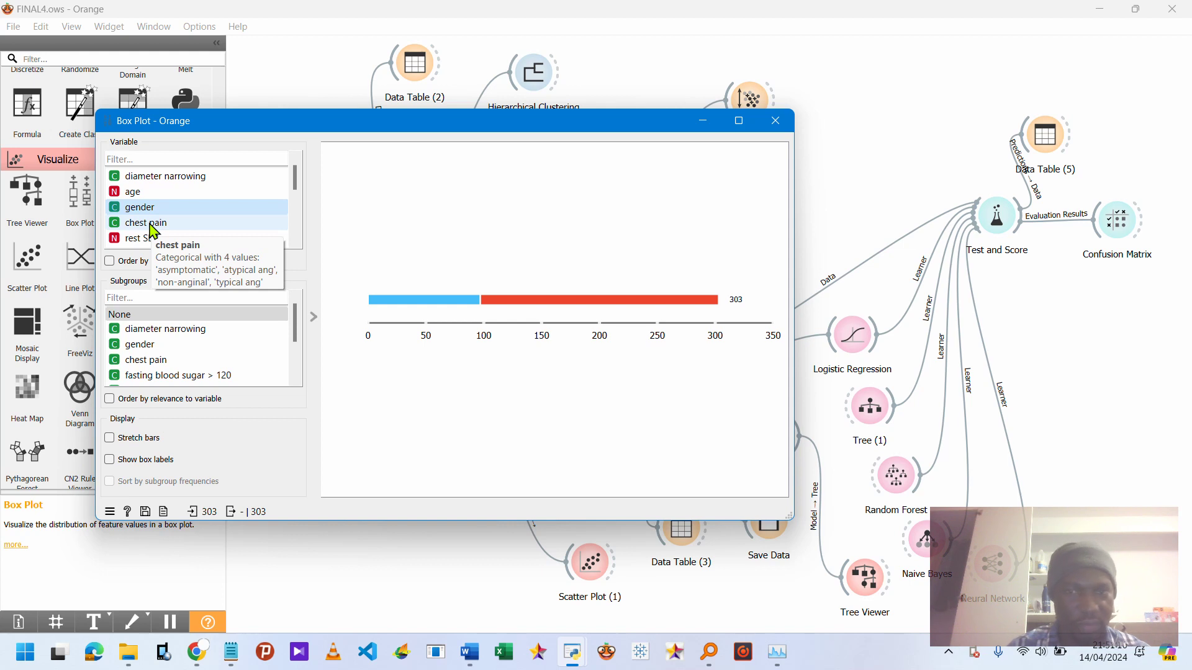
pyautogui.click(144, 244)
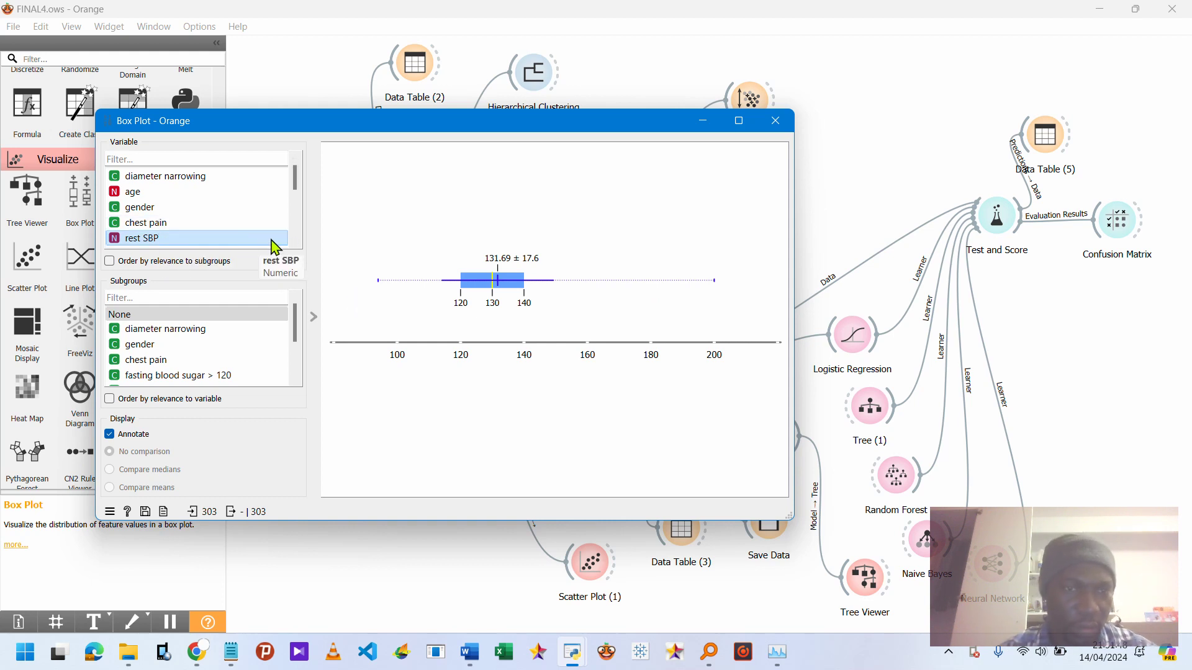
pyautogui.click(492, 282)
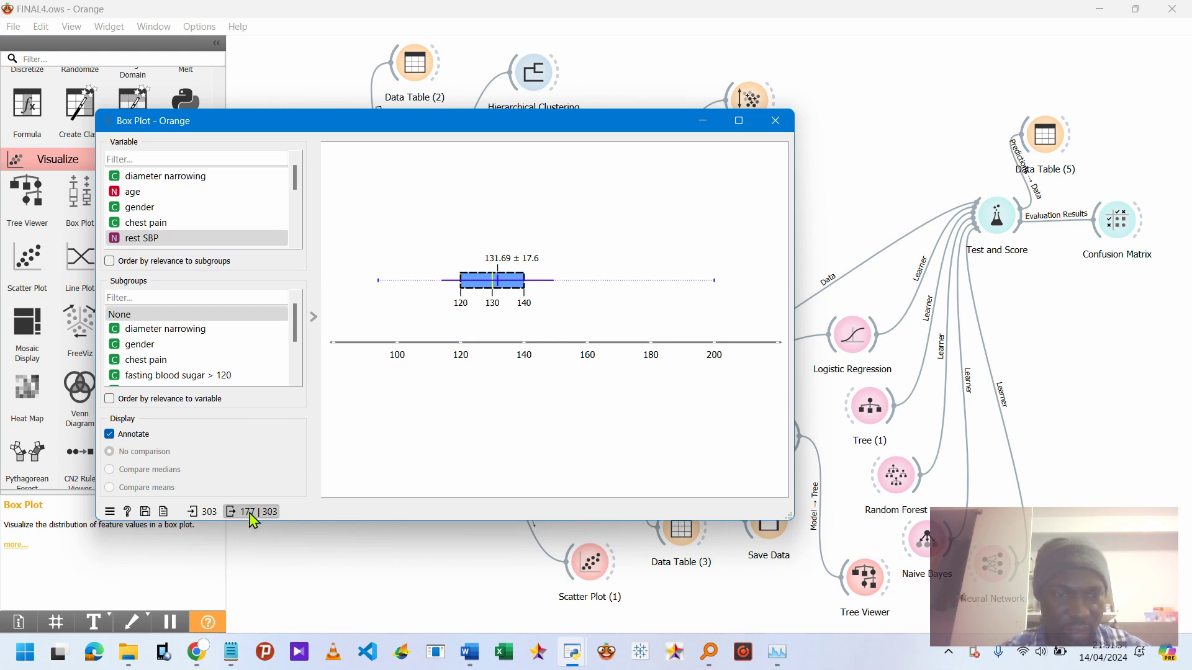
pyautogui.moveTo(256, 519)
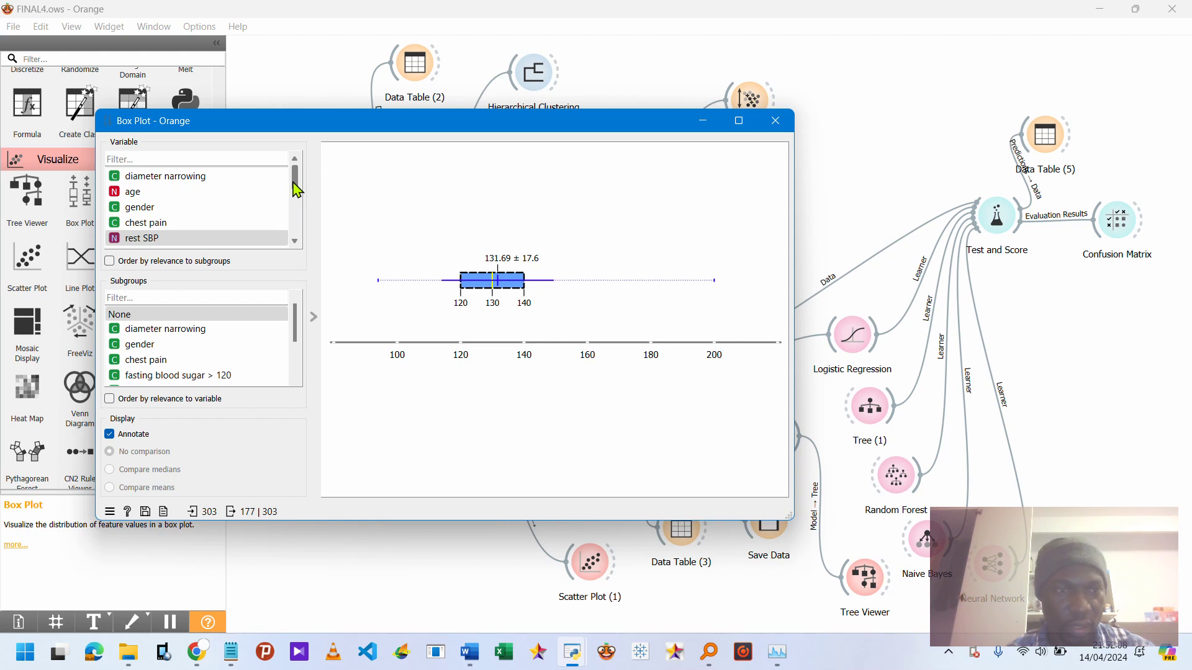
# Scroll through the remaining variables in the Box Plot variable list.
pyautogui.click(297, 231)
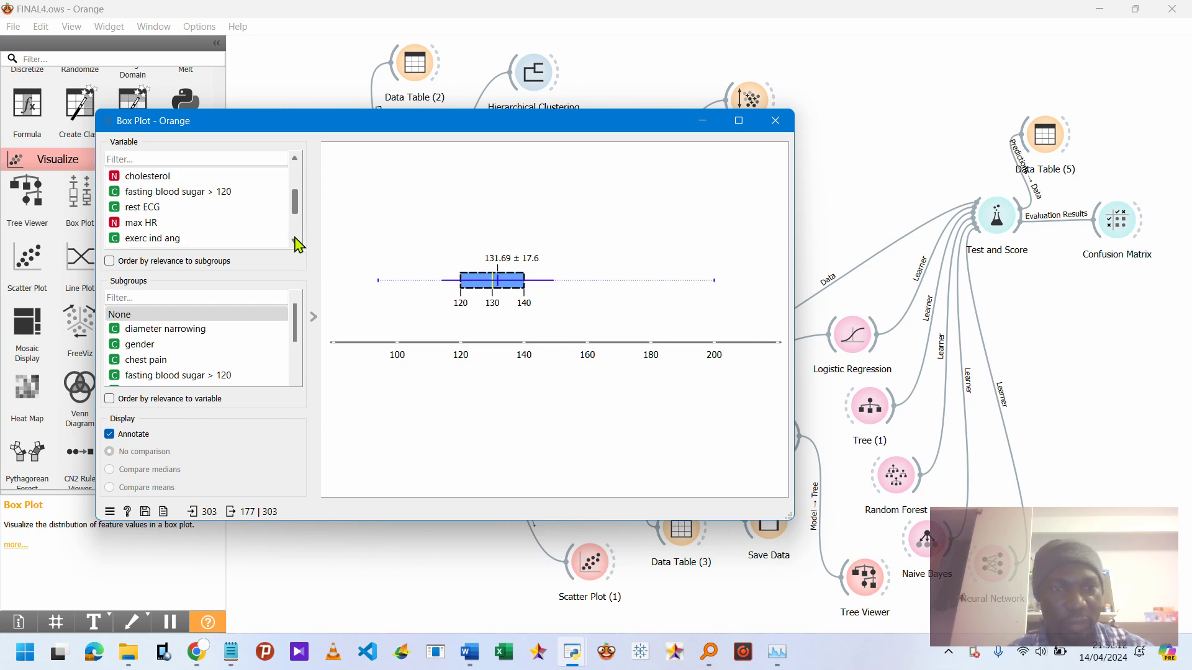
pyautogui.moveTo(300, 213); pyautogui.dragTo(299, 230)
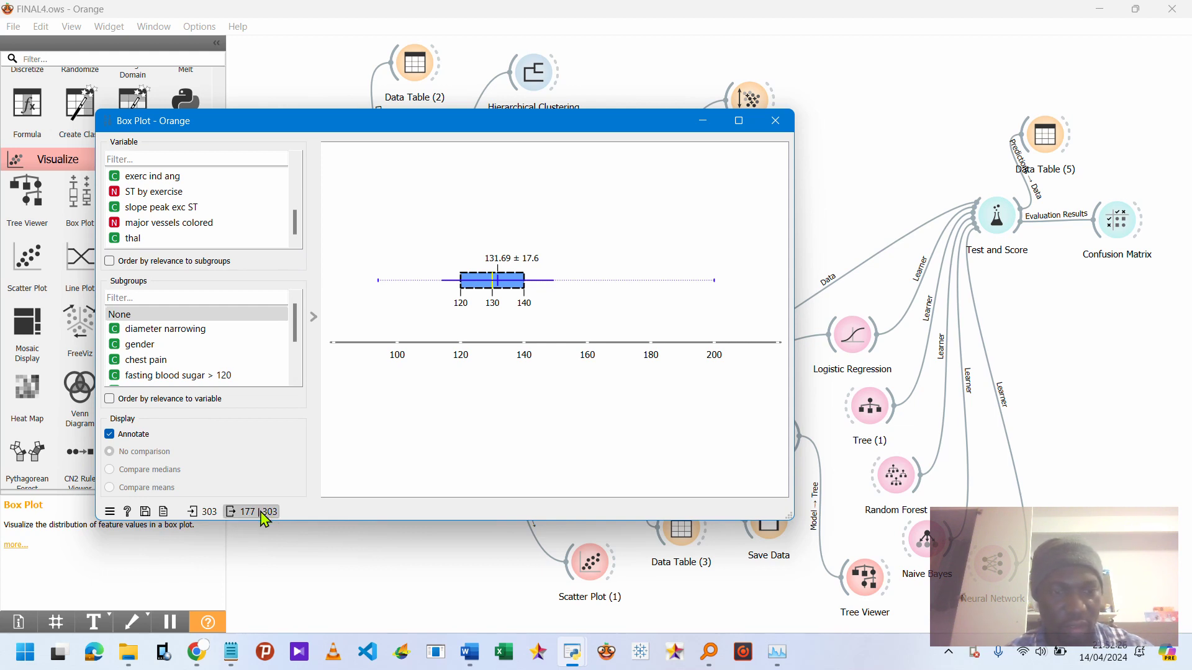
pyautogui.moveTo(208, 520)
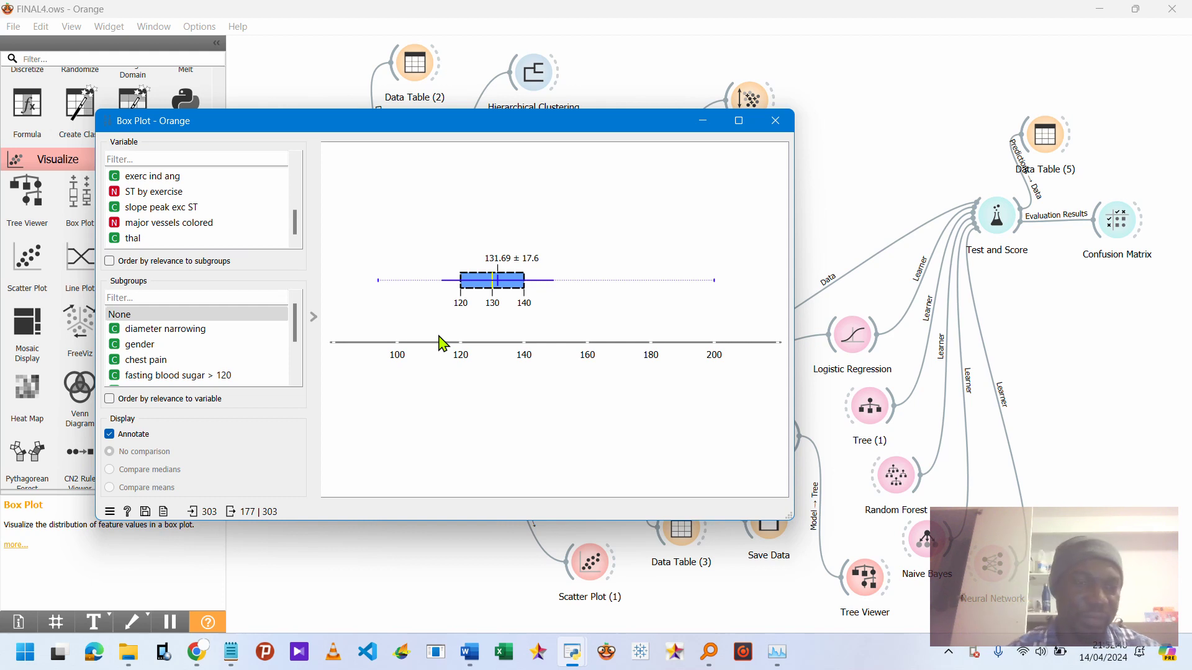
pyautogui.click(301, 201)
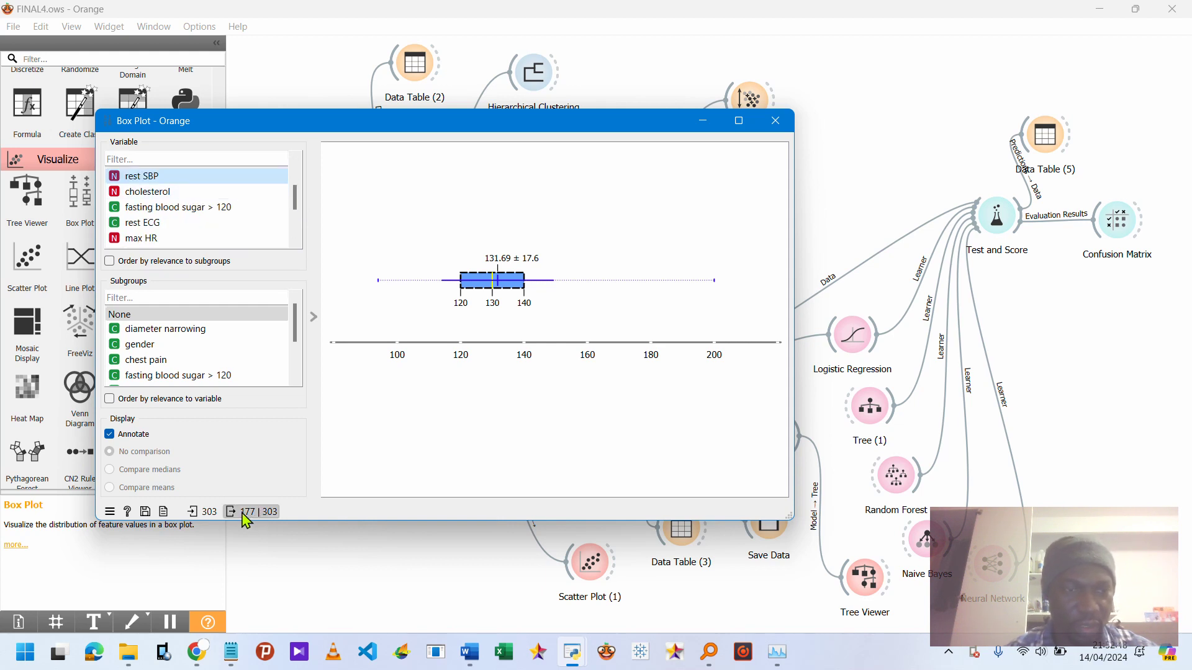
# Show the cholesterol box plot and select its interquartile box.
pyautogui.click(162, 194)
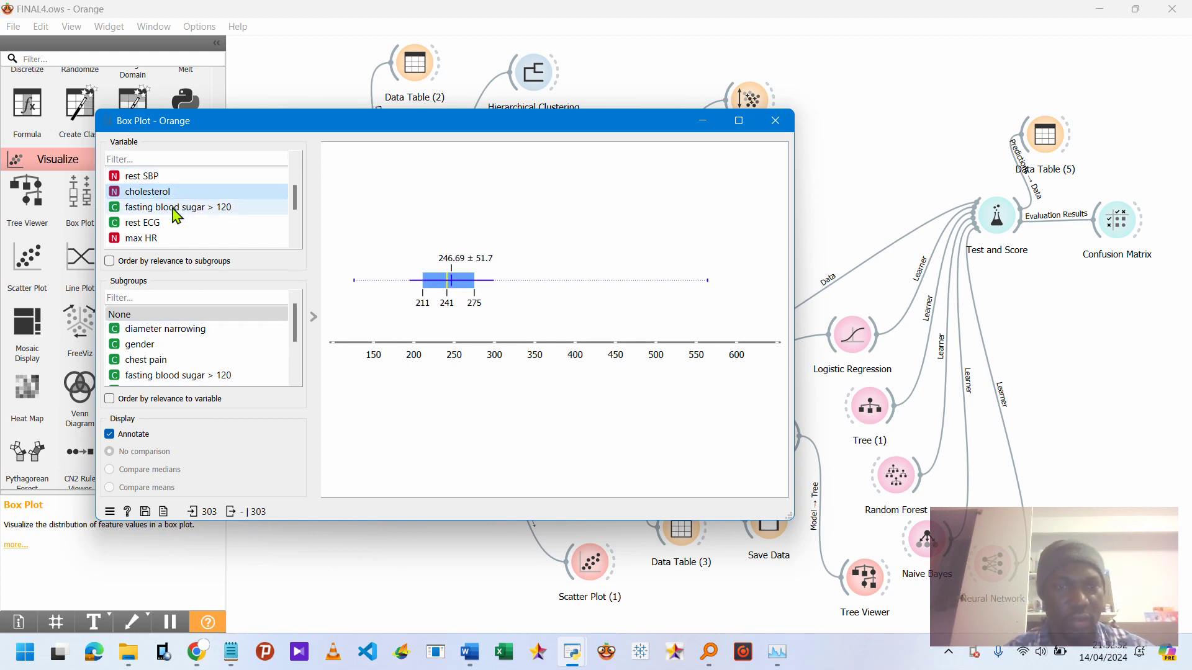
pyautogui.click(443, 289)
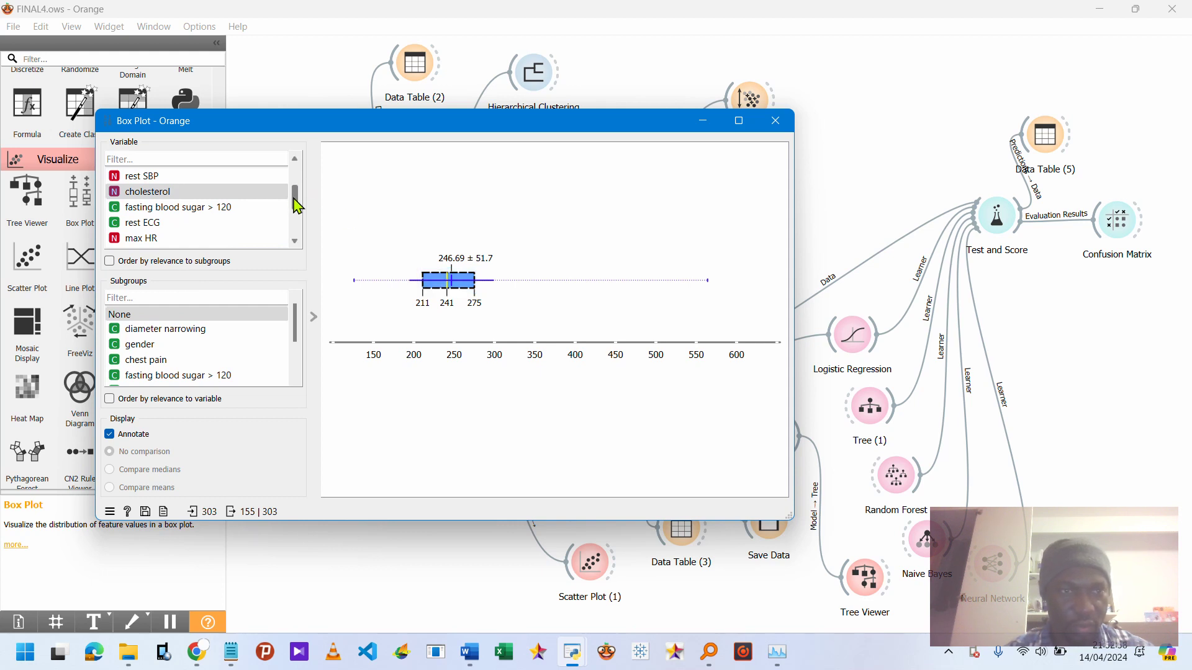
# Return to the top of the variable list, show the age box plot and select its interquartile box.
pyautogui.moveTo(297, 204); pyautogui.dragTo(295, 180)
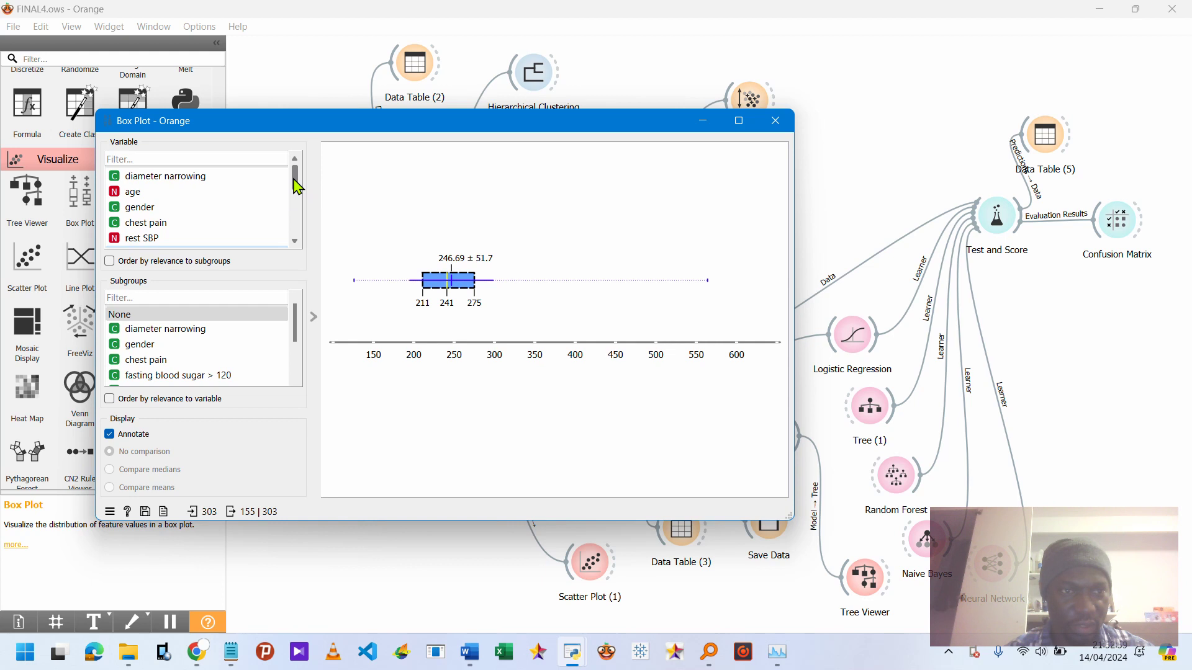
pyautogui.click(255, 197)
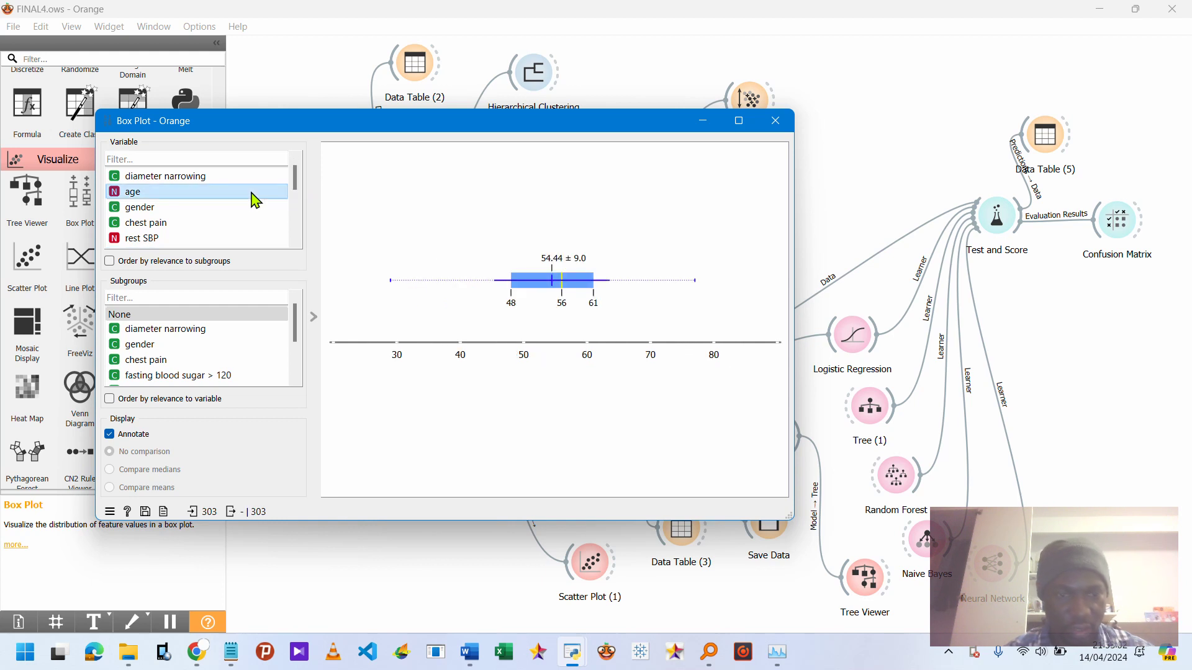
pyautogui.click(562, 290)
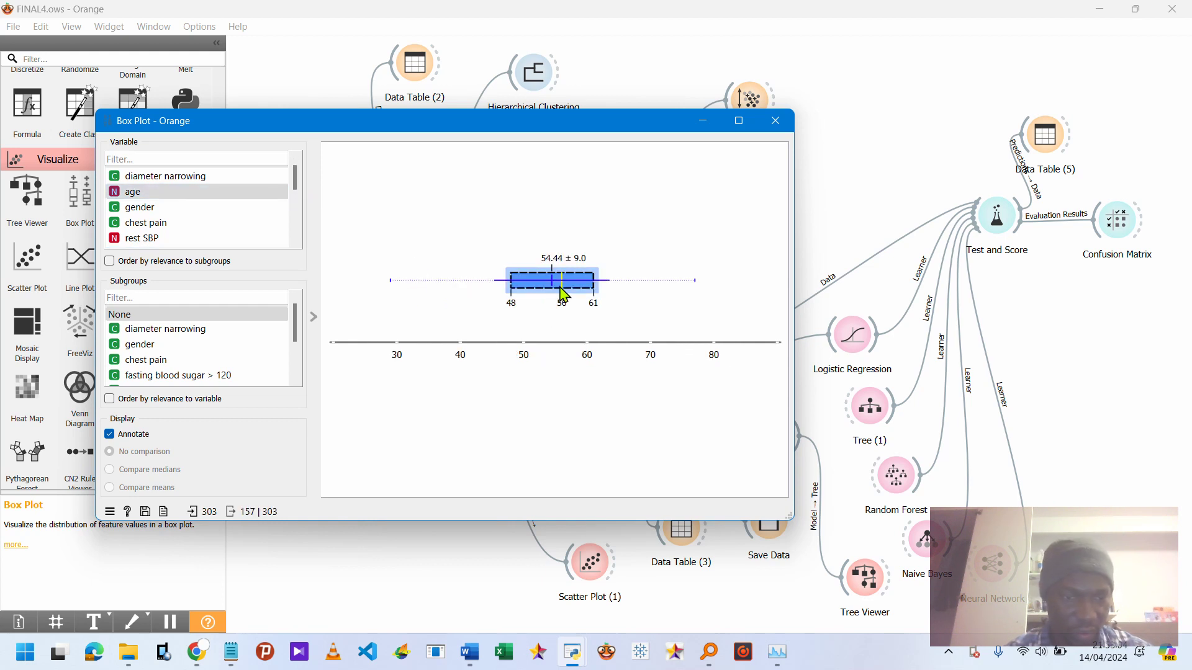
# Step through the diameter narrowing, age, gender and chest pain plots to the rest SBP box plot.
pyautogui.click(212, 177)
pyautogui.click(217, 195)
pyautogui.click(217, 207)
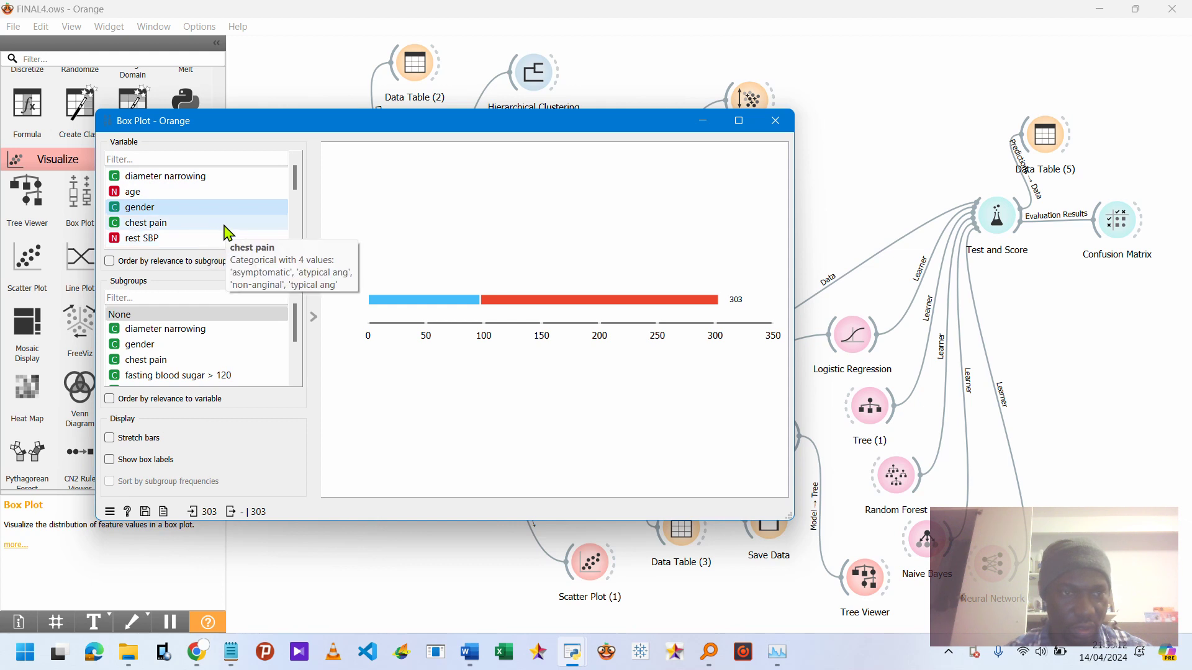
pyautogui.click(225, 226)
pyautogui.click(228, 241)
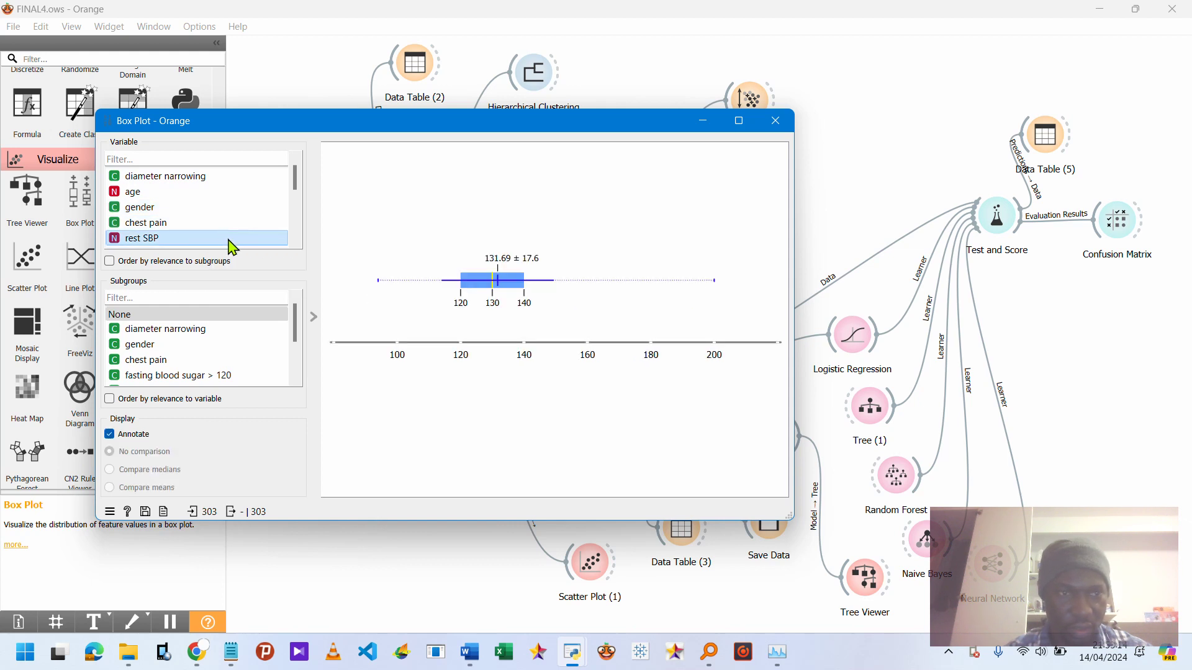
# View the cholesterol and rest ECG plots and scroll further down the variable list.
pyautogui.moveTo(300, 189); pyautogui.dragTo(296, 199)
pyautogui.click(241, 211)
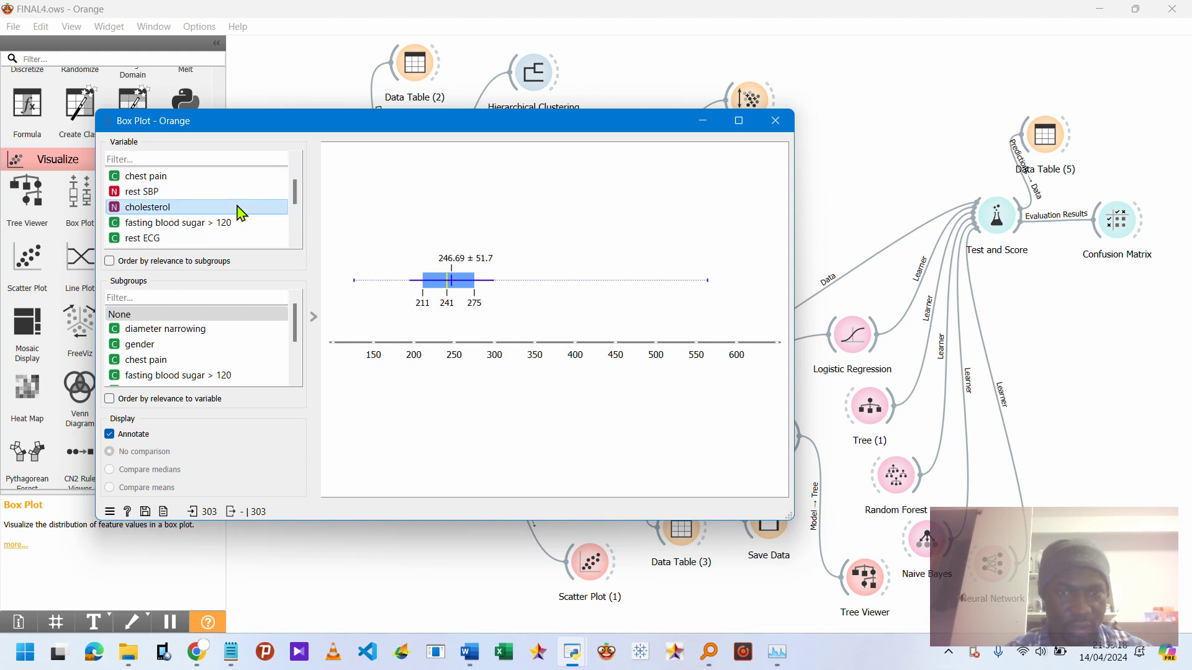
pyautogui.click(287, 245)
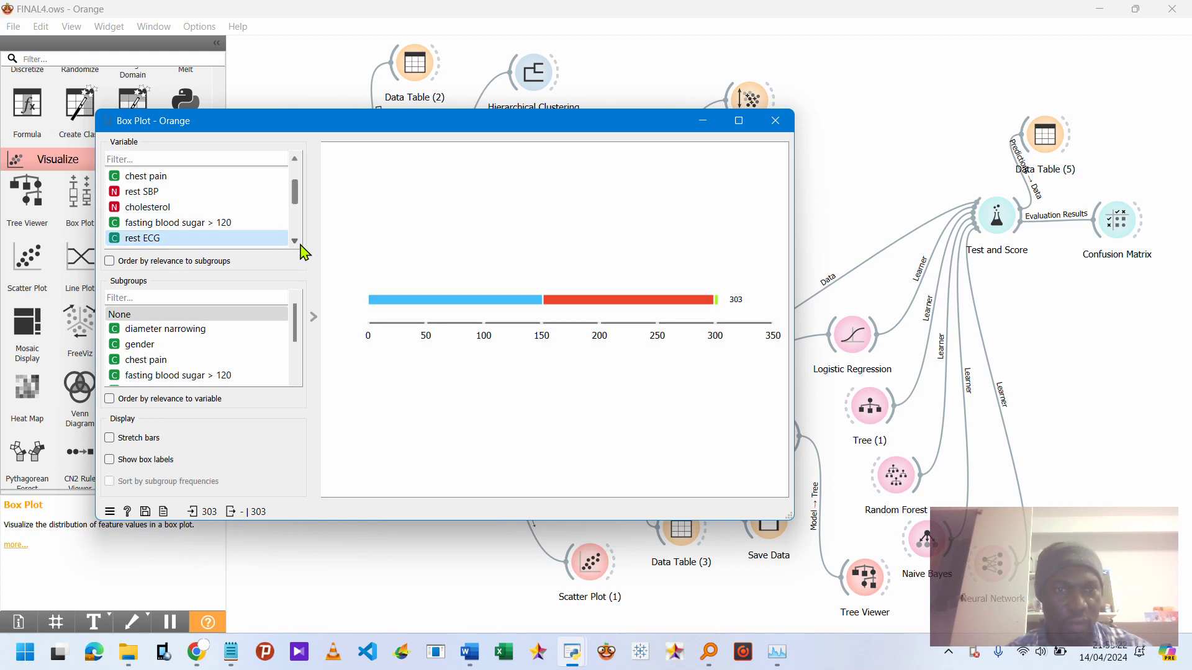
pyautogui.scroll(-2, 300, 242)
pyautogui.scroll(-1, 298, 241)
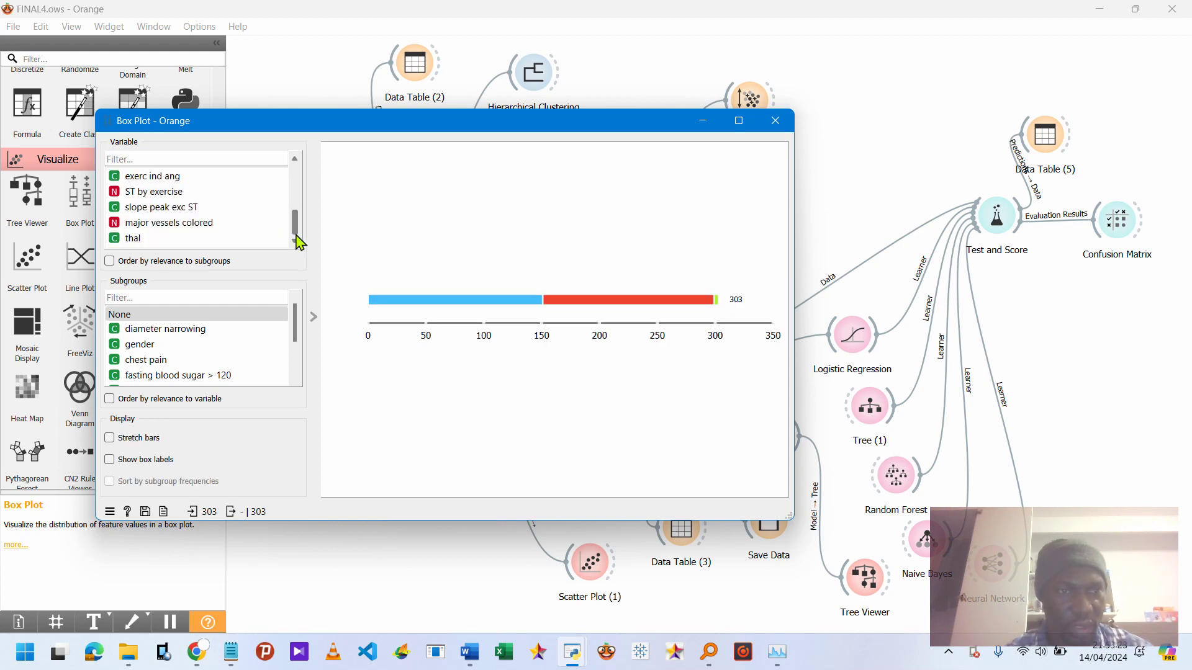
# Show the major vessels colored box plot, select its interquartile box and close the Box Plot window.
pyautogui.click(211, 226)
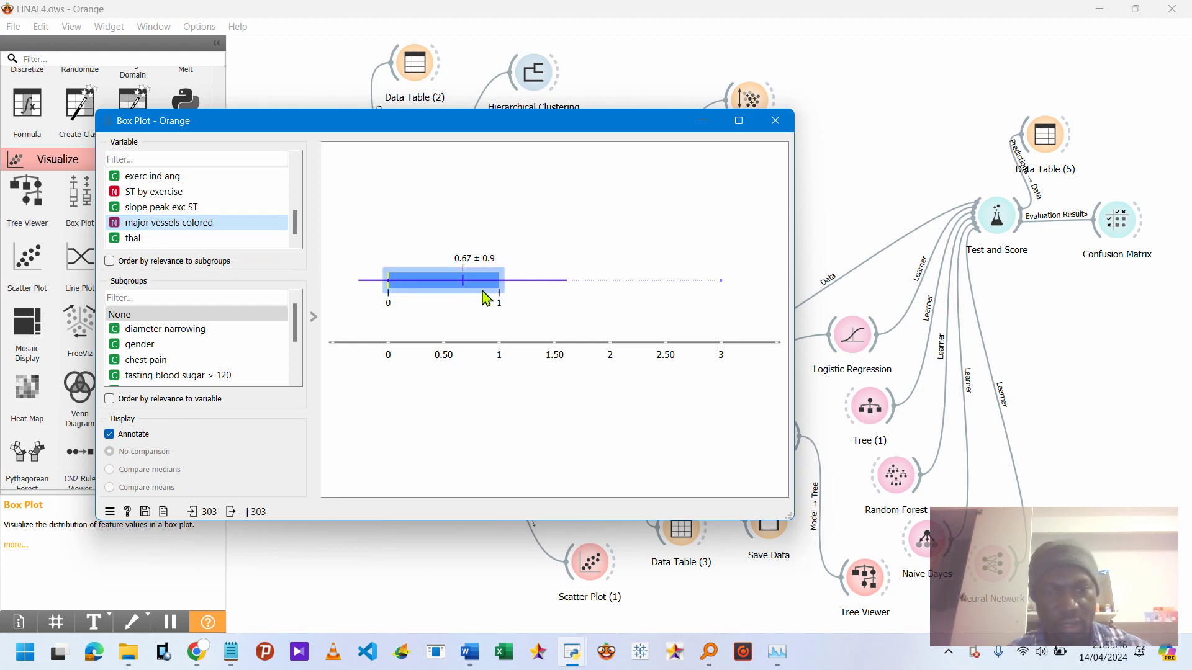
pyautogui.click(463, 289)
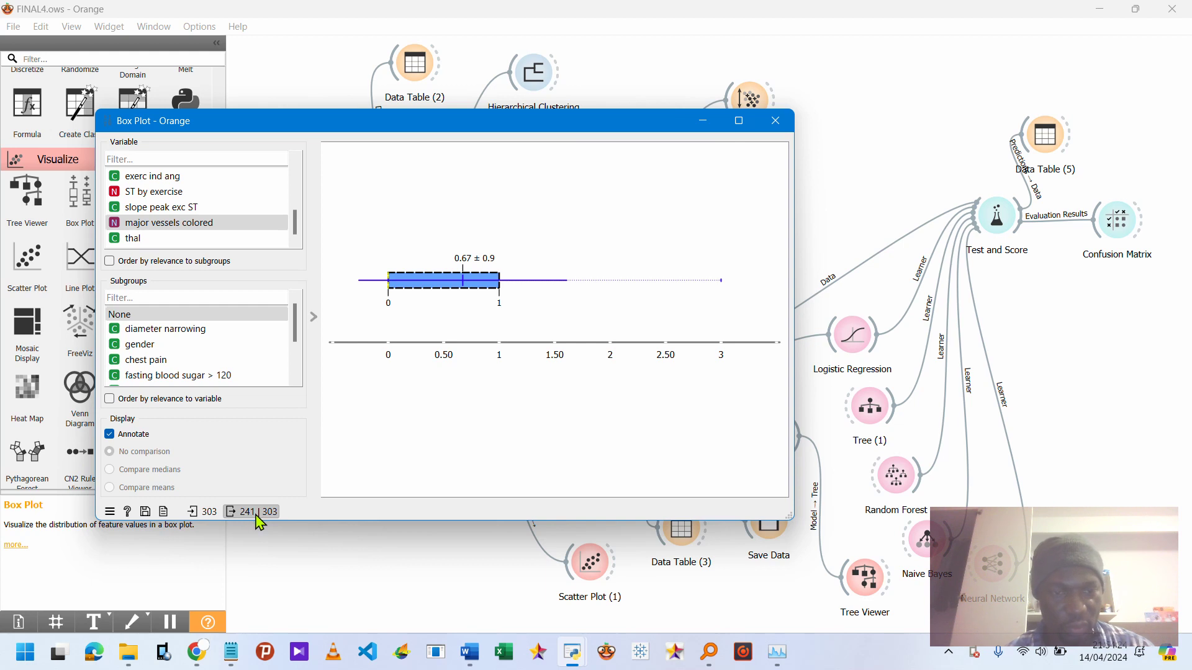
pyautogui.click(775, 121)
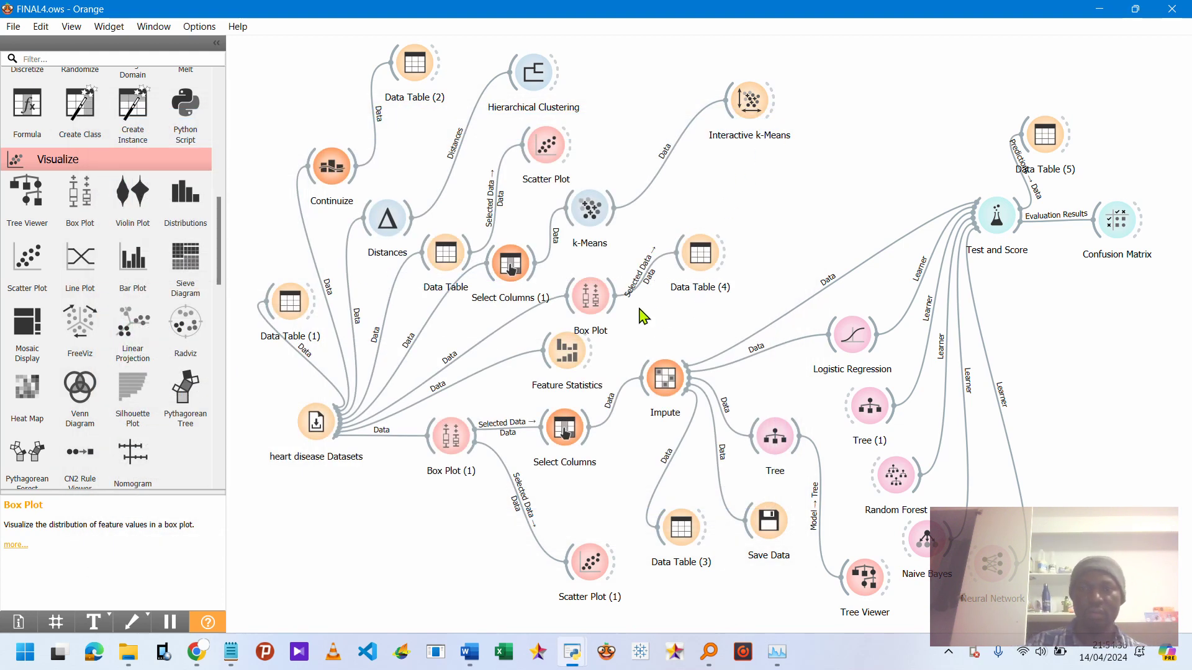
# Open Data Table (4) and browse the selected rows and columns before closing it.
pyautogui.doubleClick(703, 266)
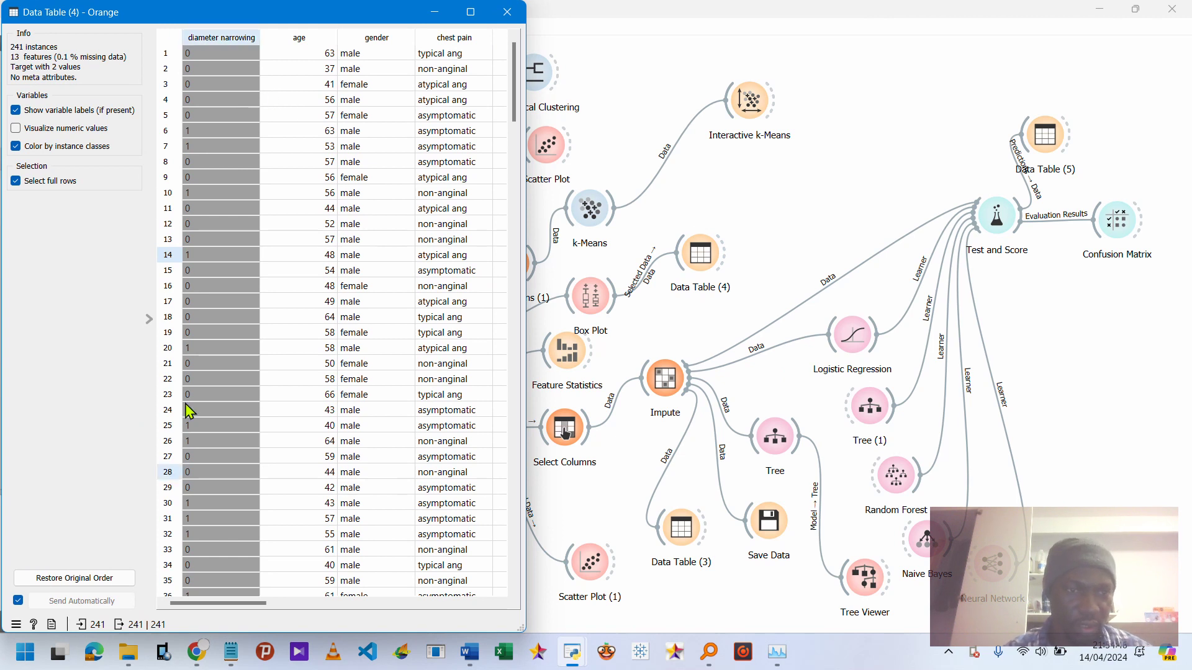
pyautogui.scroll(-20, 186, 412)
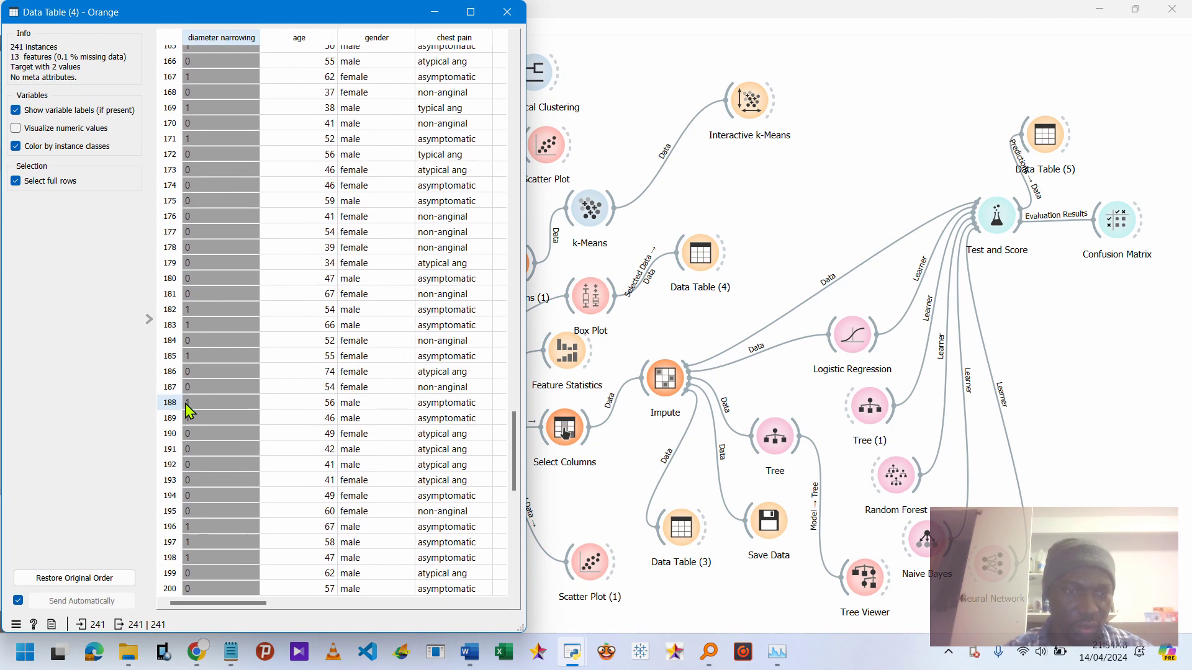
pyautogui.scroll(1, 189, 412)
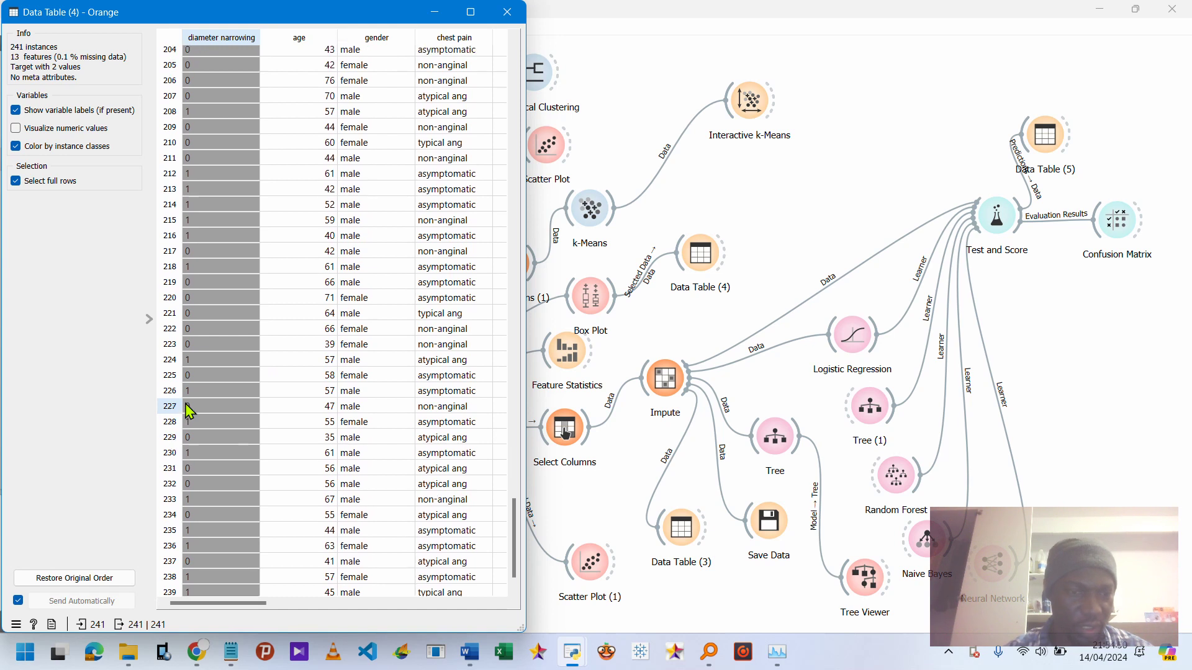
pyautogui.scroll(-1, 190, 412)
pyautogui.scroll(20, 190, 411)
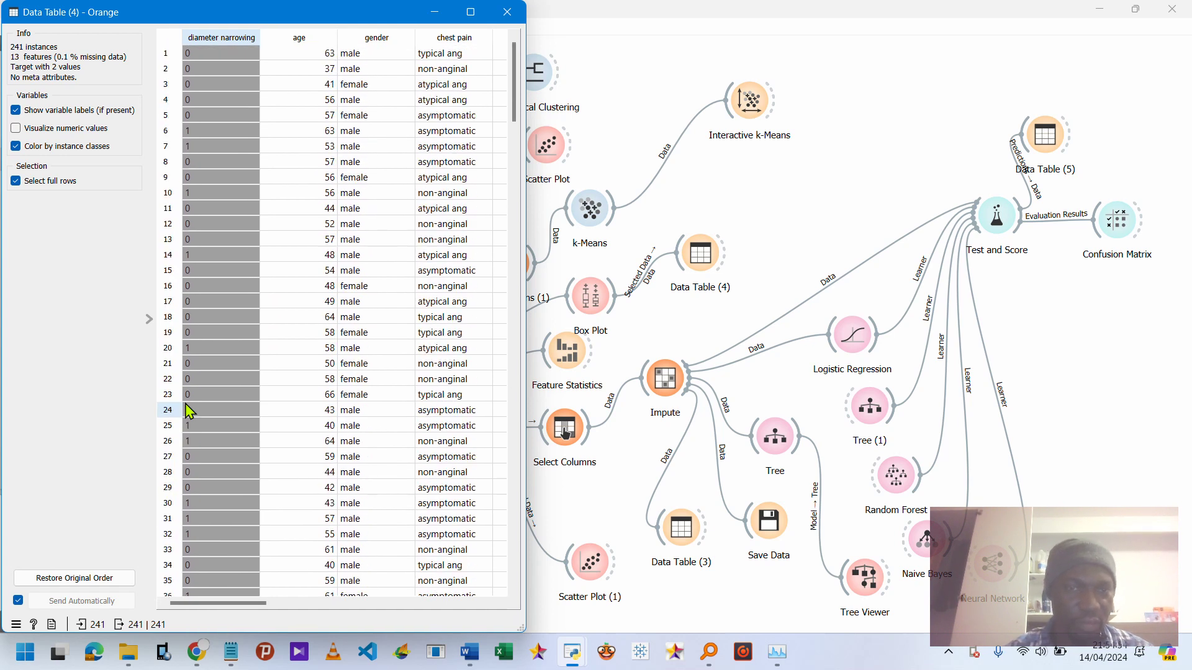
pyautogui.hscroll(10, 189, 412)
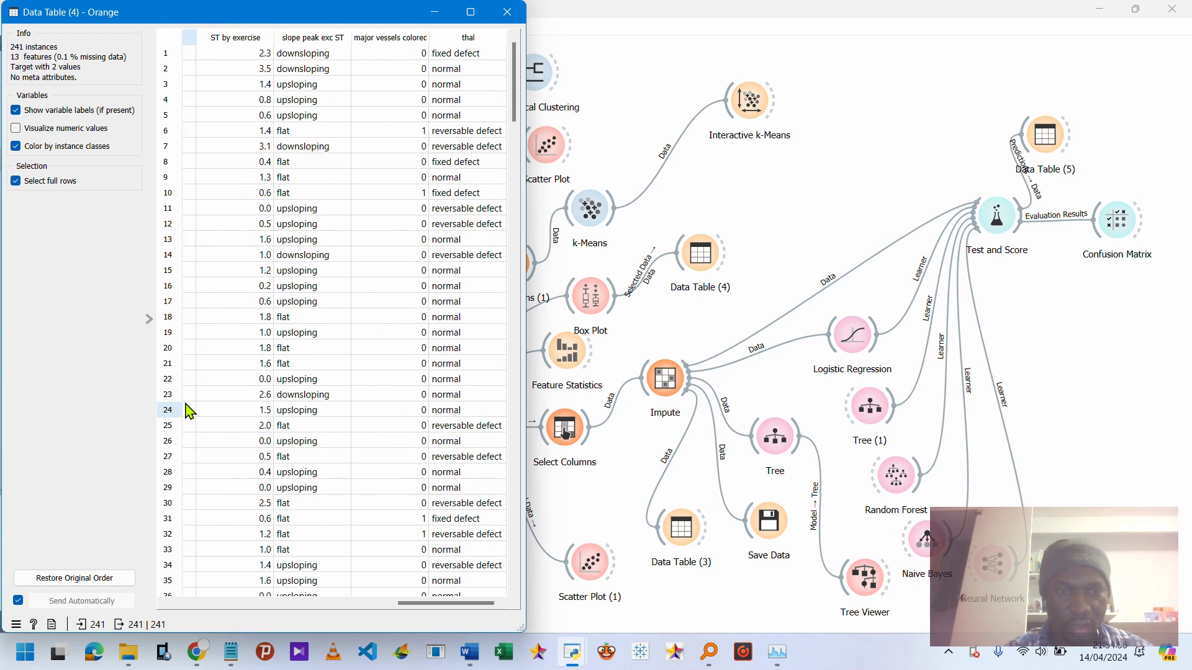
pyautogui.hscroll(-10, 189, 412)
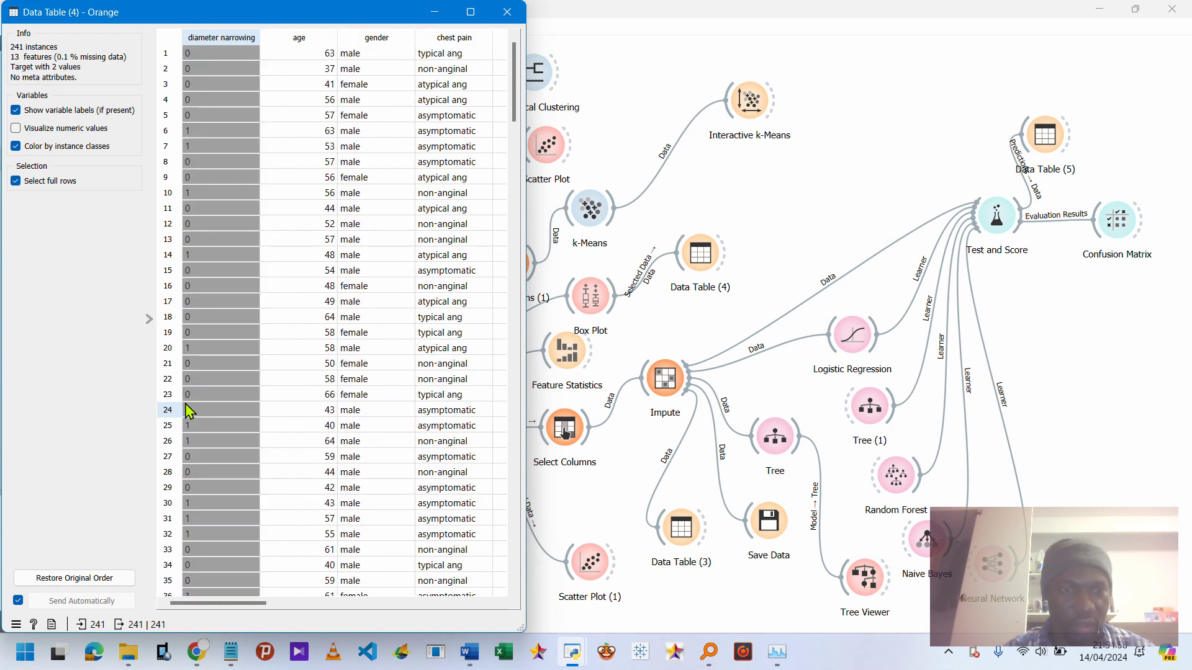
pyautogui.hscroll(3, 189, 411)
pyautogui.hscroll(7, 189, 412)
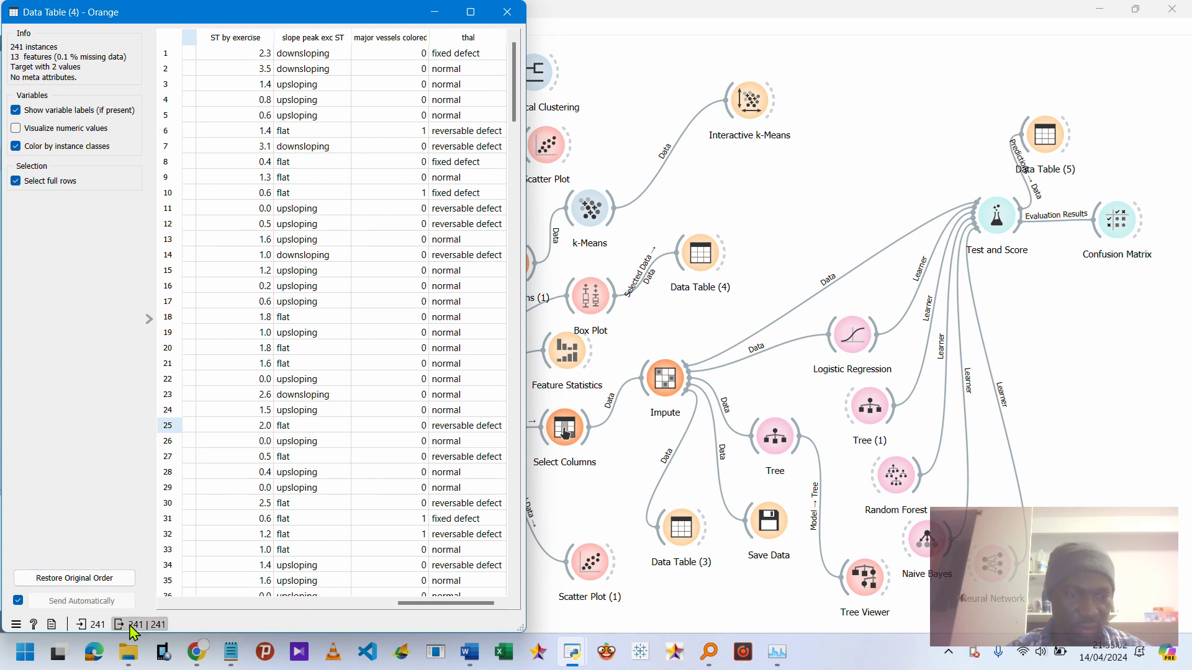
pyautogui.moveTo(138, 630)
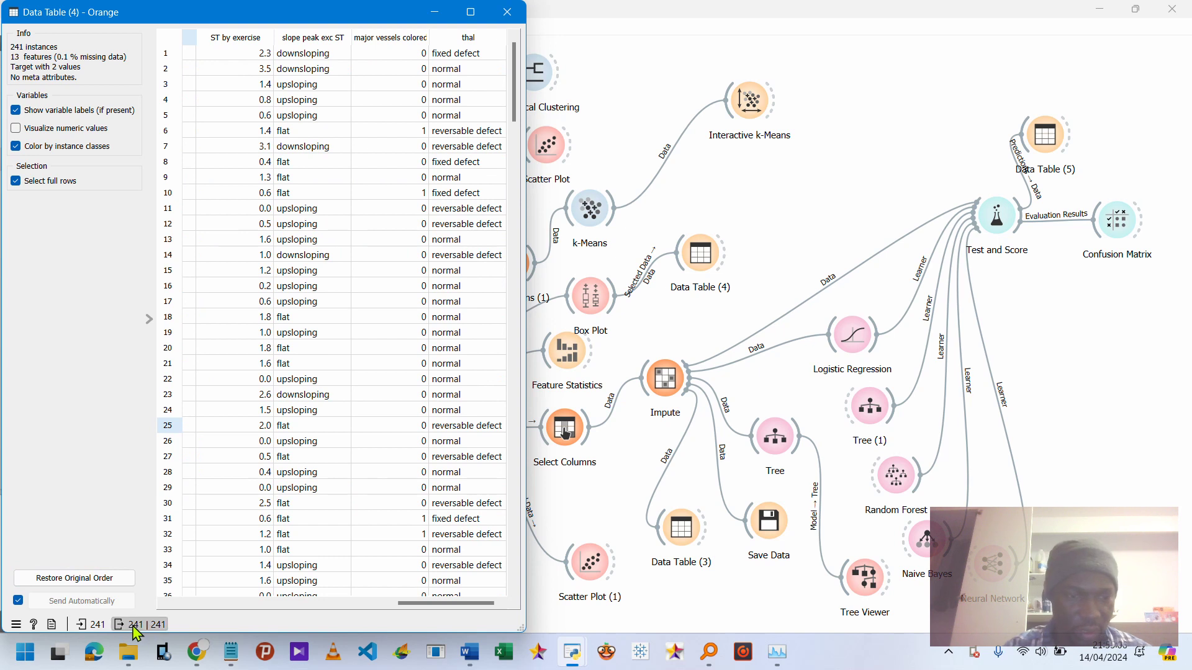
pyautogui.moveTo(132, 631)
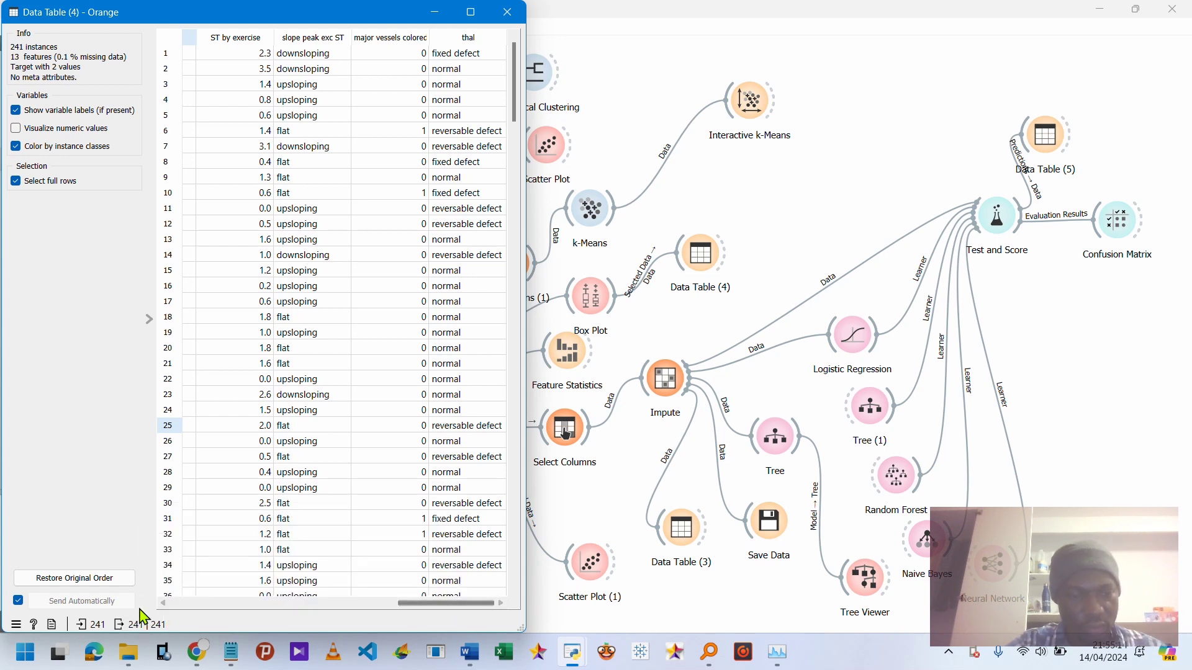
pyautogui.click(506, 12)
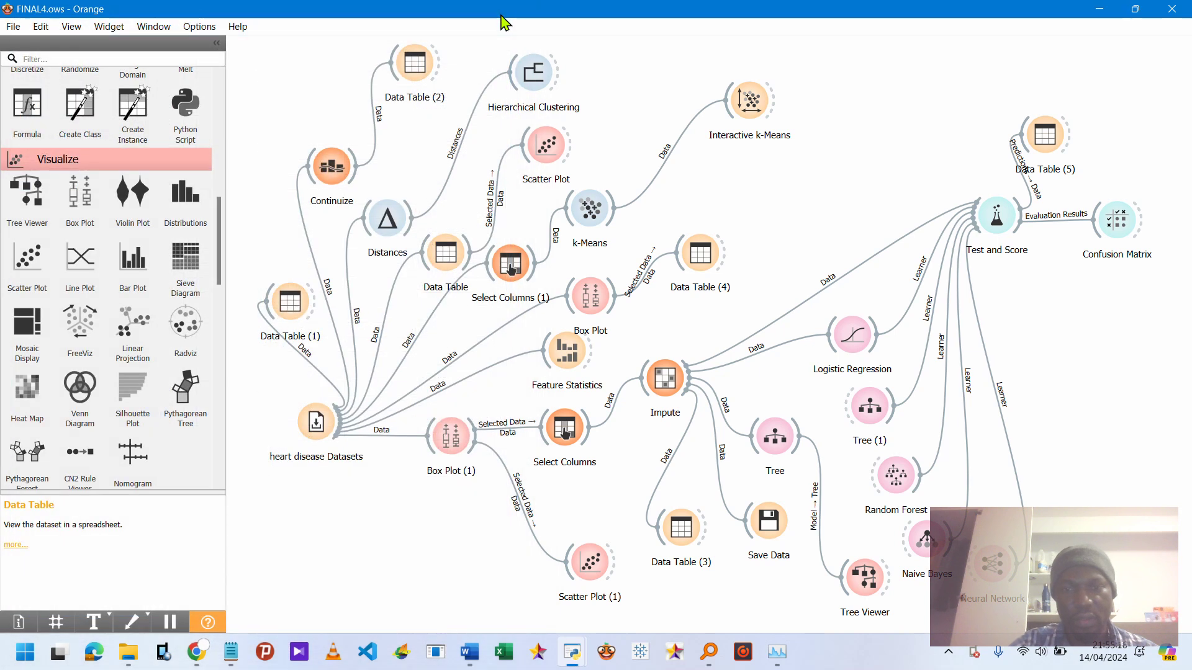
pyautogui.click(599, 303)
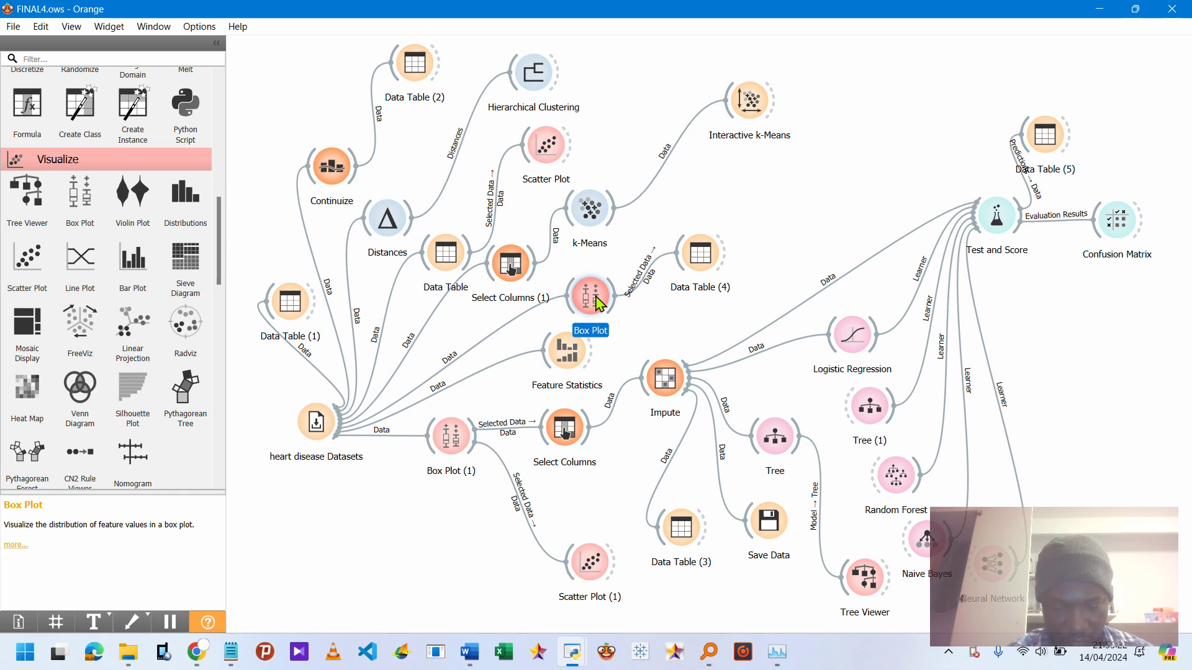
pyautogui.rightClick(599, 303)
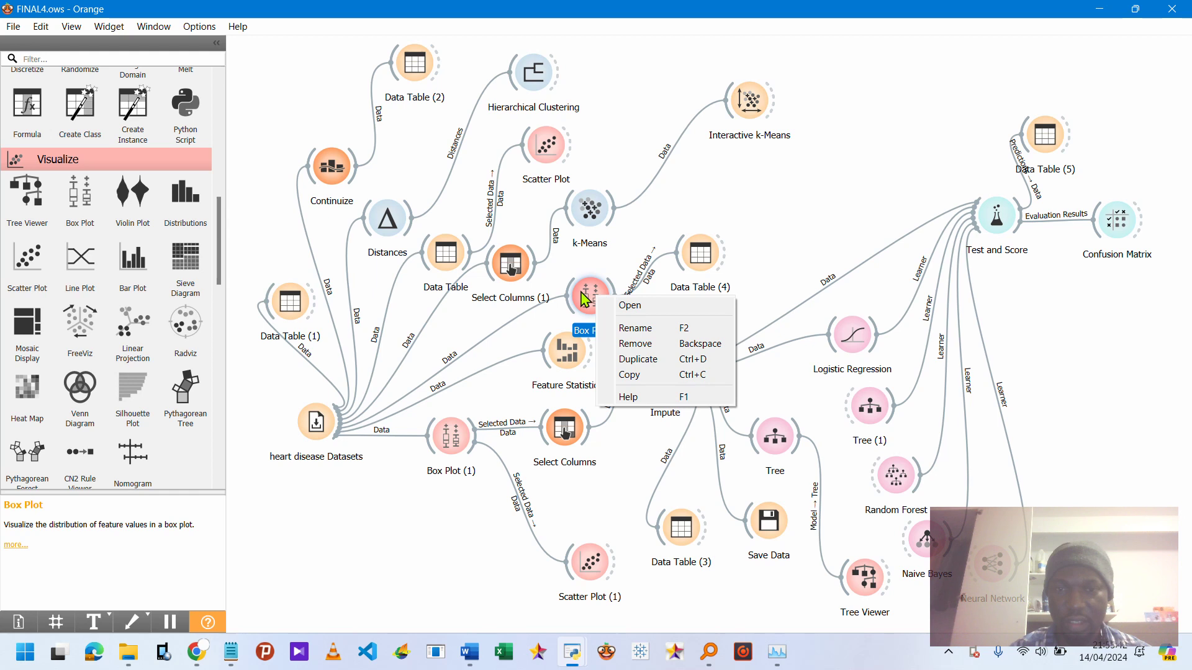
pyautogui.click(451, 448)
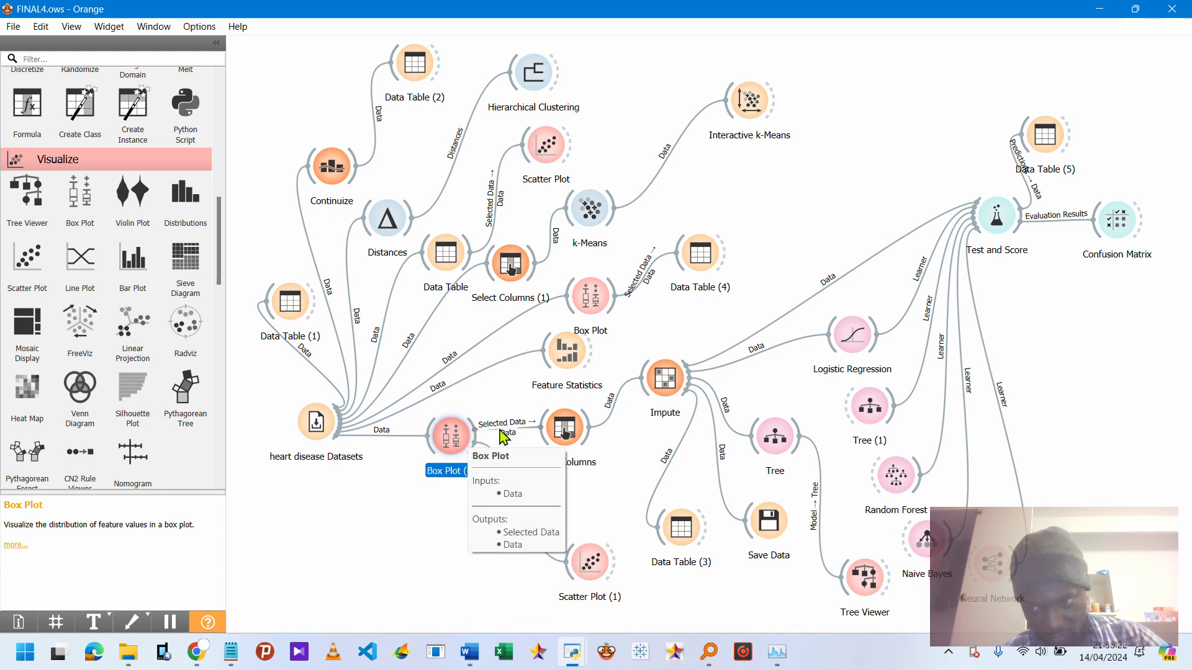
# Open Select Columns to review the feature and target assignment, then close it.
pyautogui.doubleClick(568, 433)
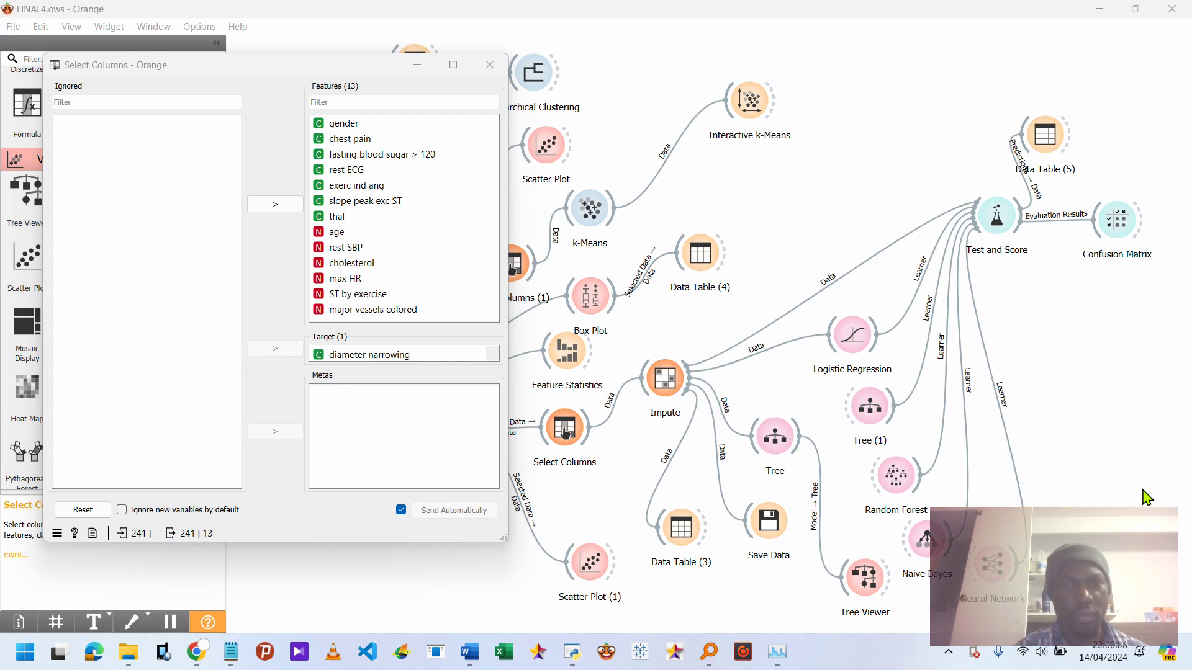
pyautogui.click(493, 71)
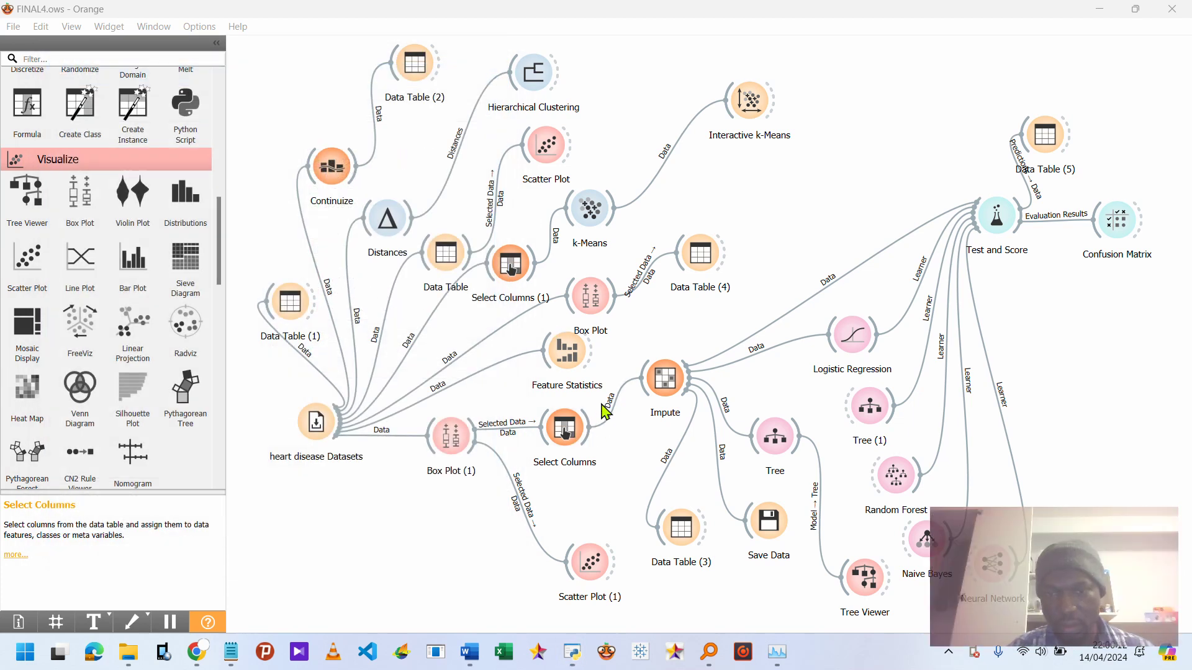
# In Impute, set the default method to Remove instances with unknown values and close the widget.
pyautogui.doubleClick(665, 390)
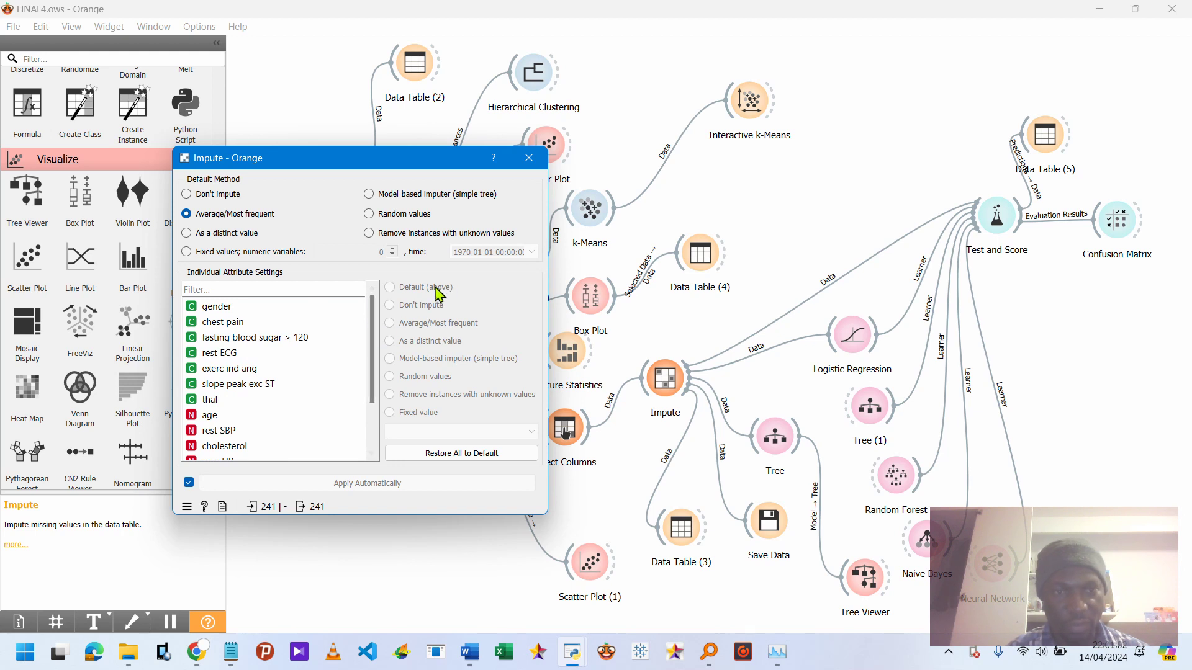
pyautogui.click(236, 330)
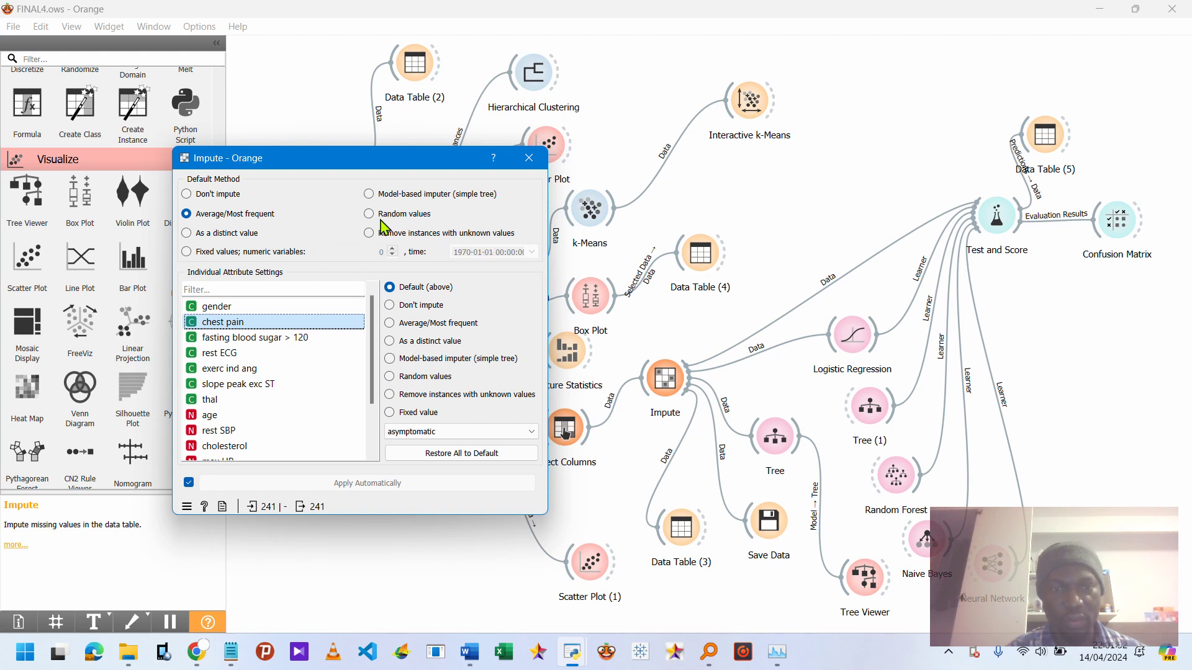
pyautogui.click(367, 234)
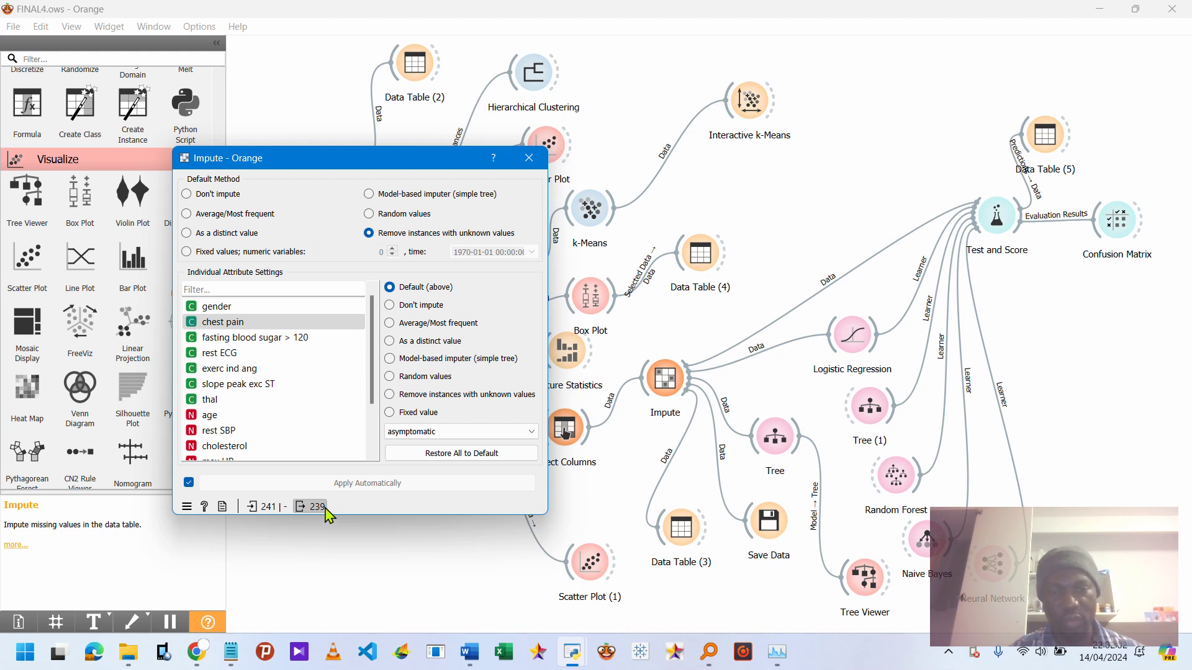
pyautogui.moveTo(326, 508)
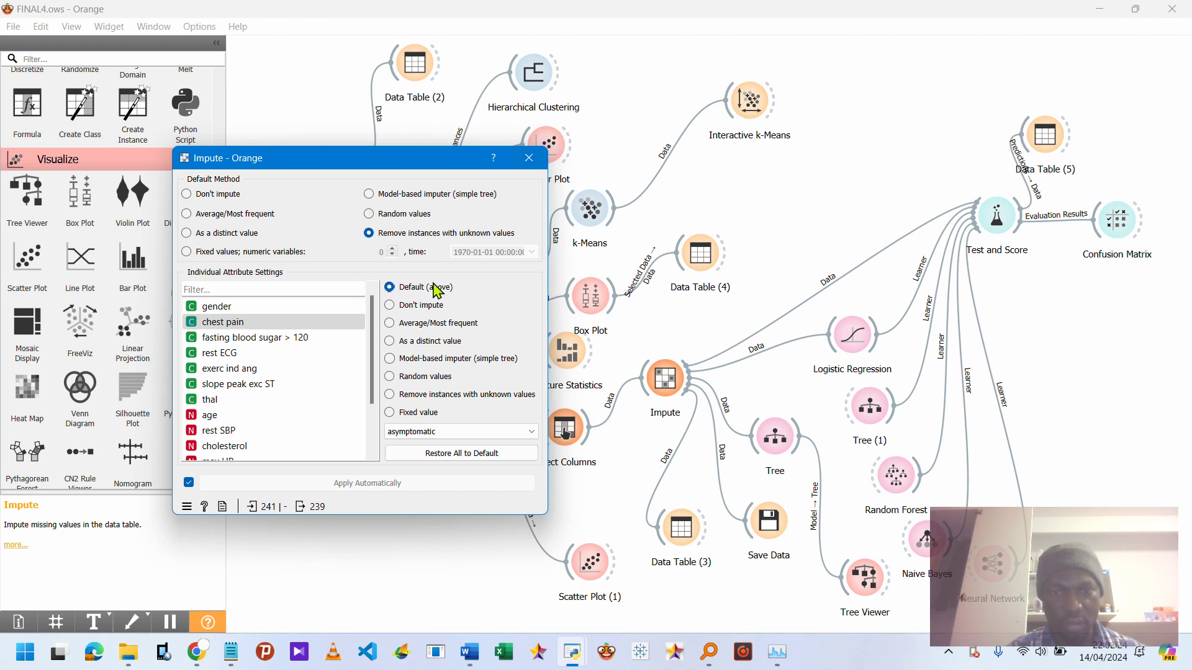
pyautogui.click(528, 160)
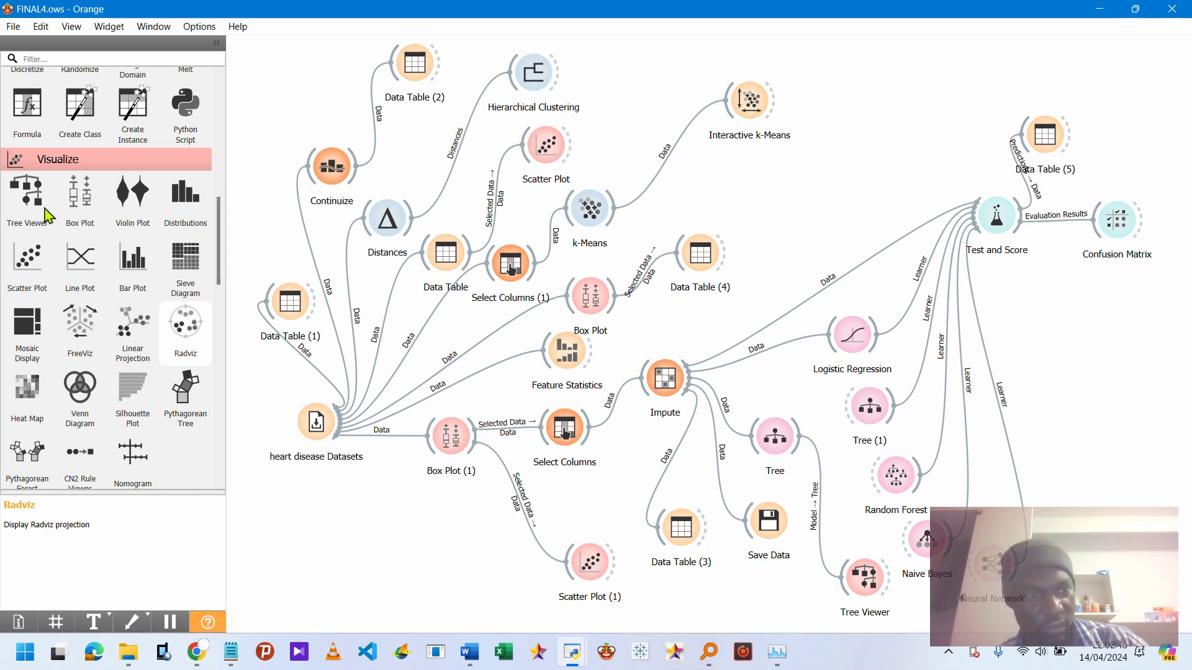
# Open Data Table (3) and scroll through the imputed data.
pyautogui.doubleClick(683, 531)
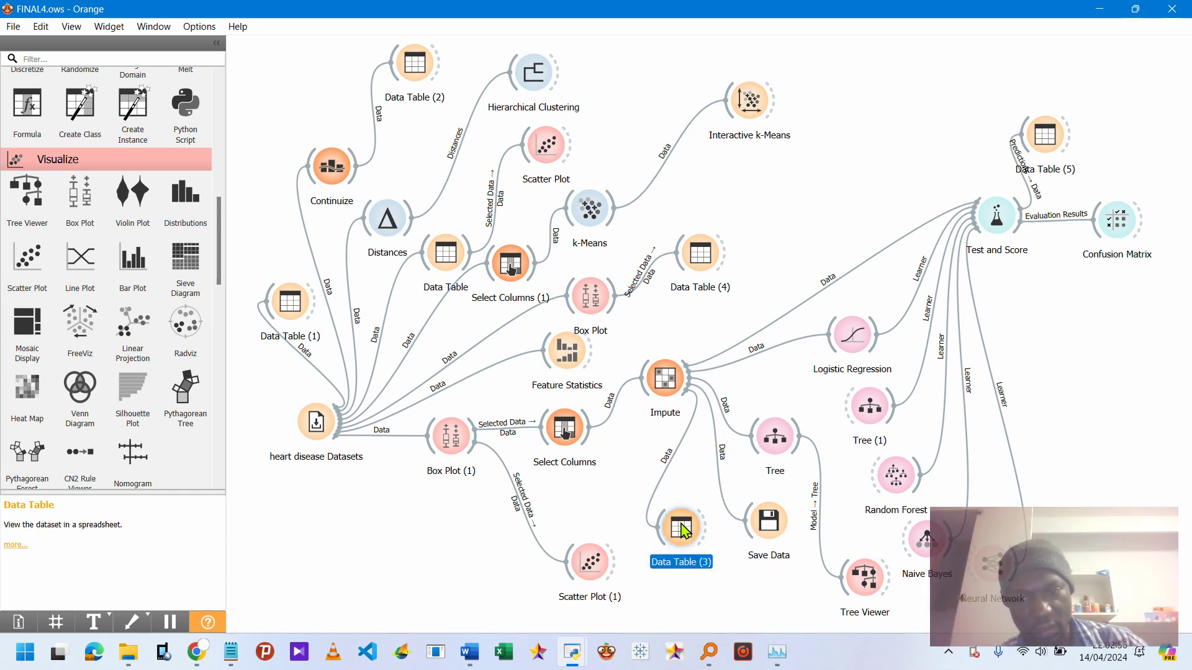
pyautogui.hscroll(5, 302, 252)
pyautogui.hscroll(-5, 302, 252)
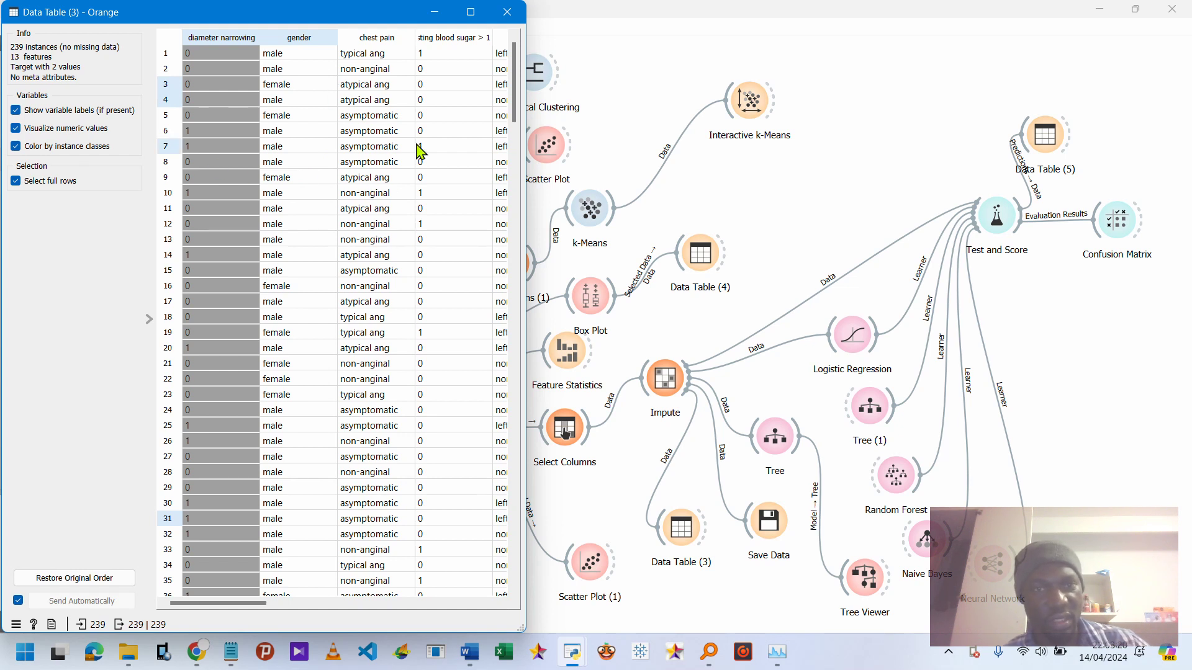
# Scroll across the columns of Data Table (3) to inspect the imputed data, then close it.
pyautogui.hscroll(10, 427, 337)
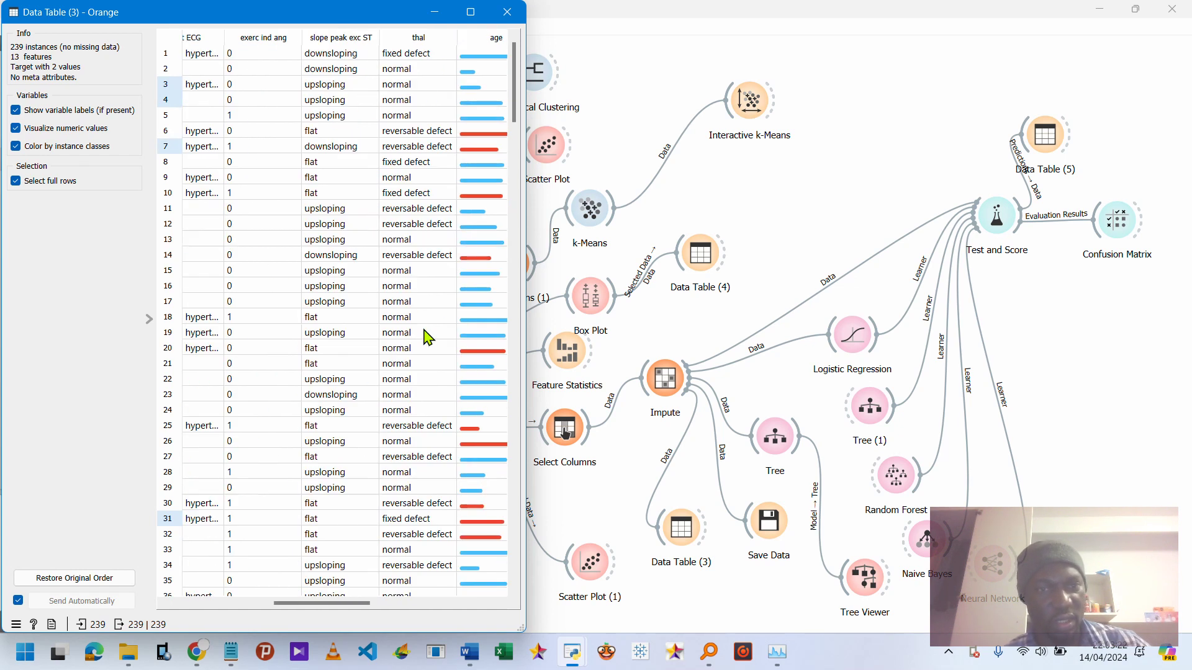
pyautogui.hscroll(3, 427, 337)
pyautogui.hscroll(-3, 427, 337)
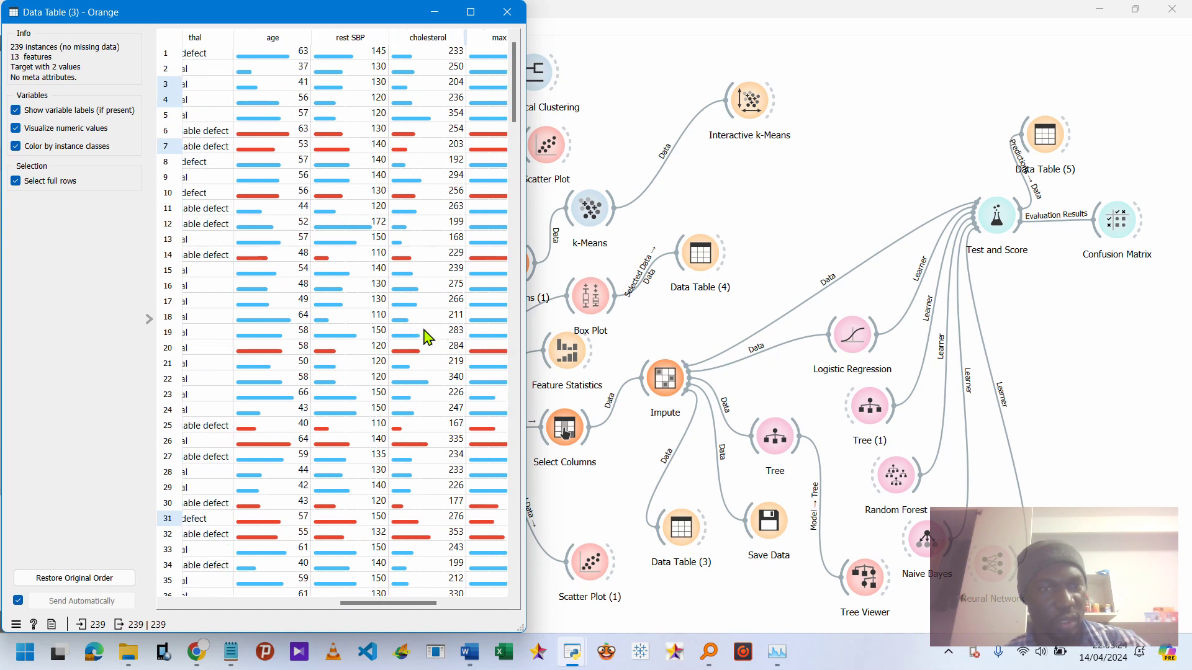
pyautogui.hscroll(2, 427, 337)
pyautogui.hscroll(1, 427, 337)
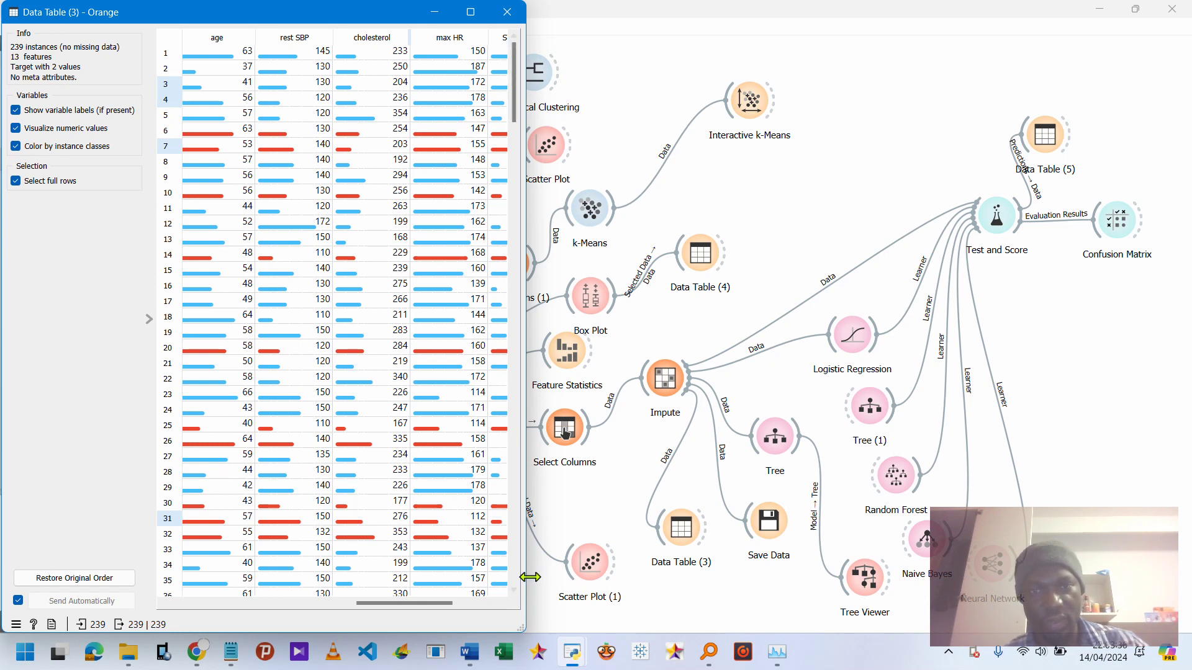
pyautogui.click(507, 13)
pyautogui.doubleClick(698, 551)
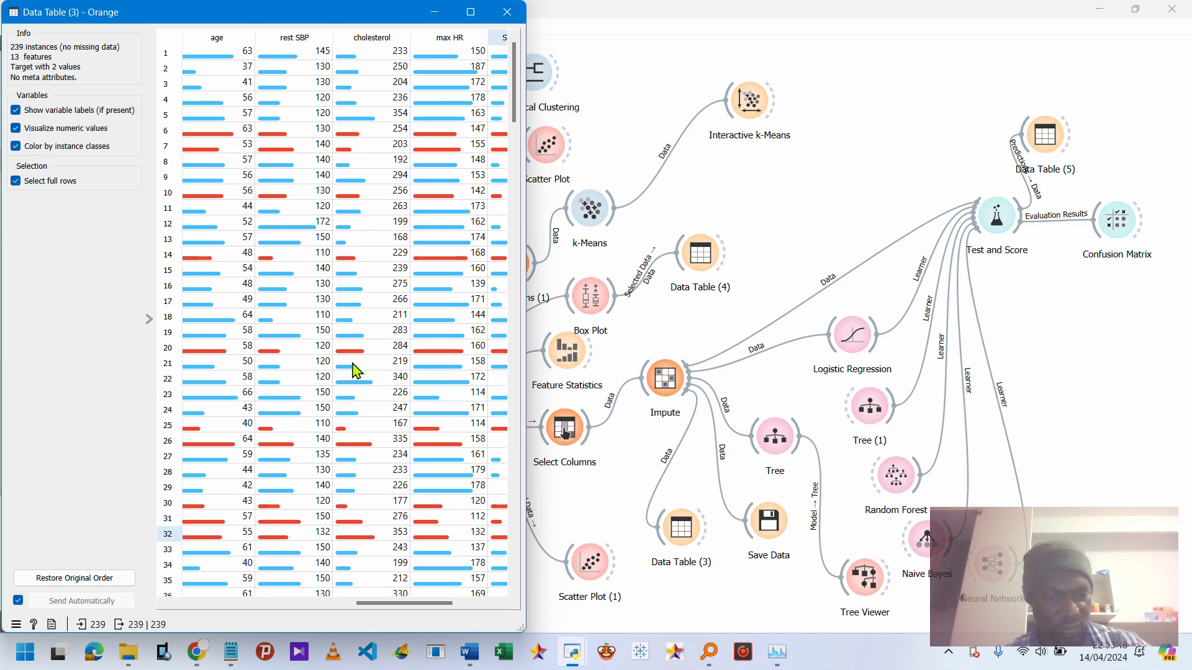
pyautogui.click(507, 12)
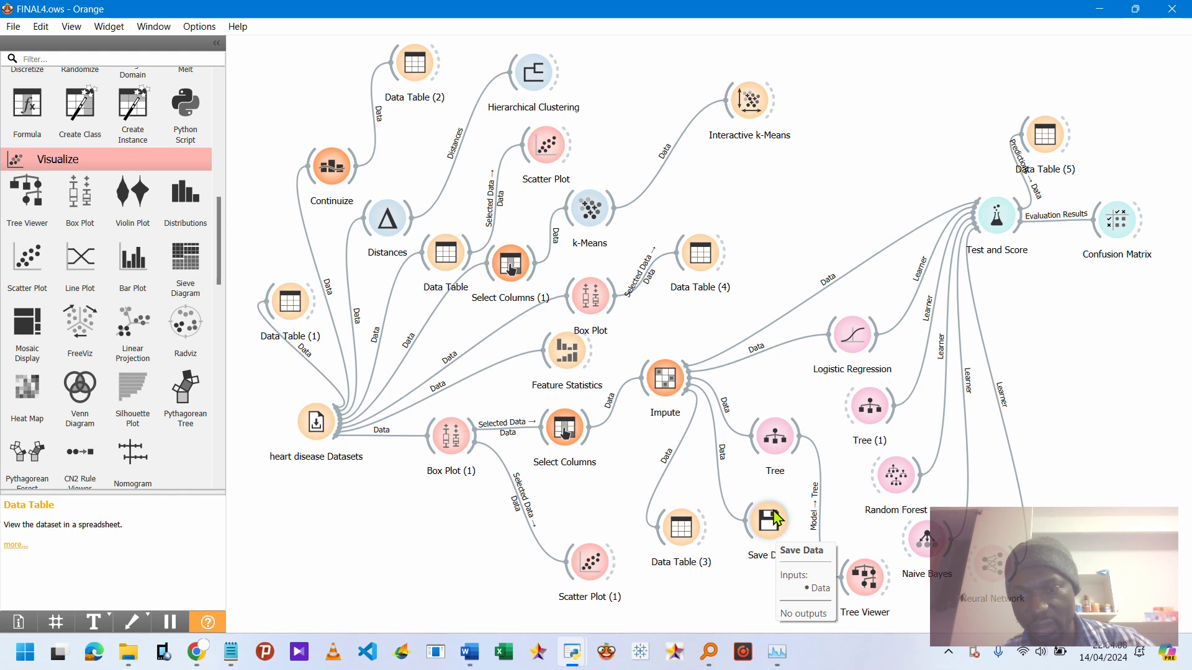
# Save the imputed data with Save Data as Tableau_Heart_Disease.csv in the final3 folder, then close the widget.
pyautogui.click(768, 526)
pyautogui.doubleClick(768, 525)
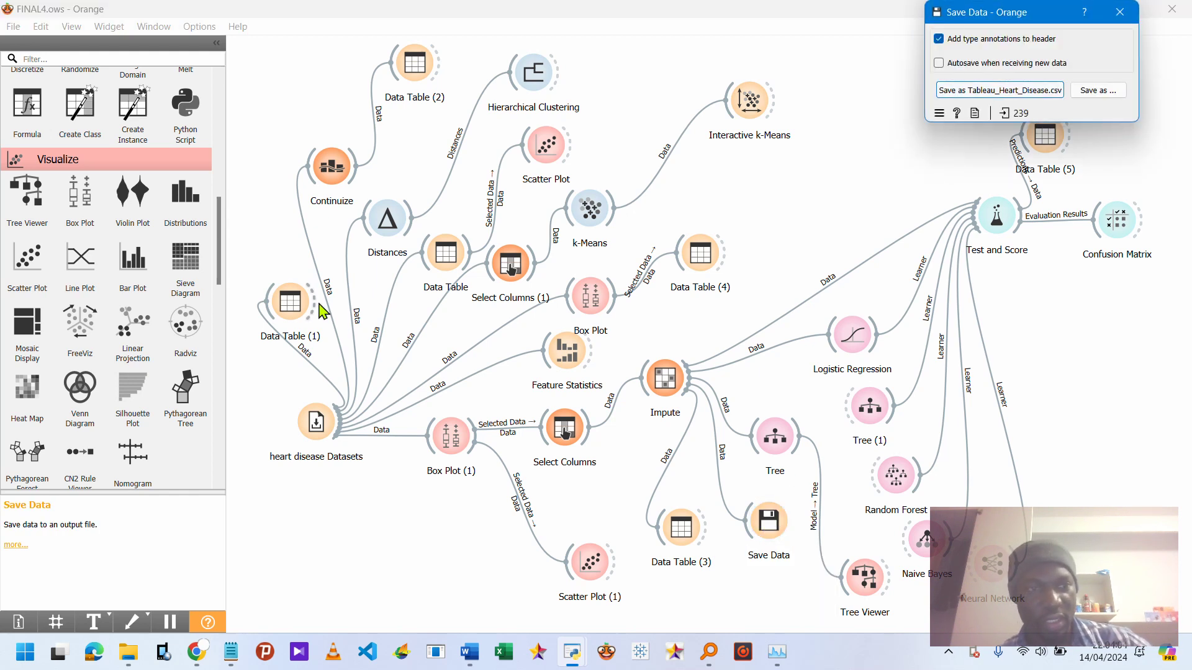
pyautogui.scroll(5, 74, 118)
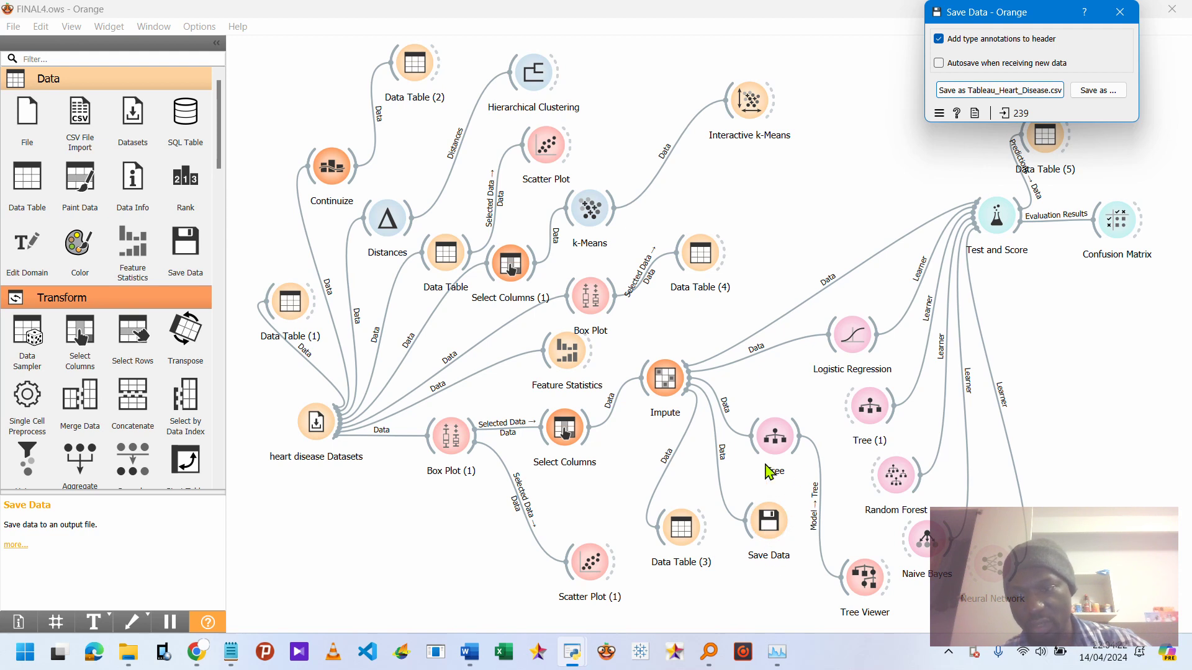
pyautogui.click(1099, 93)
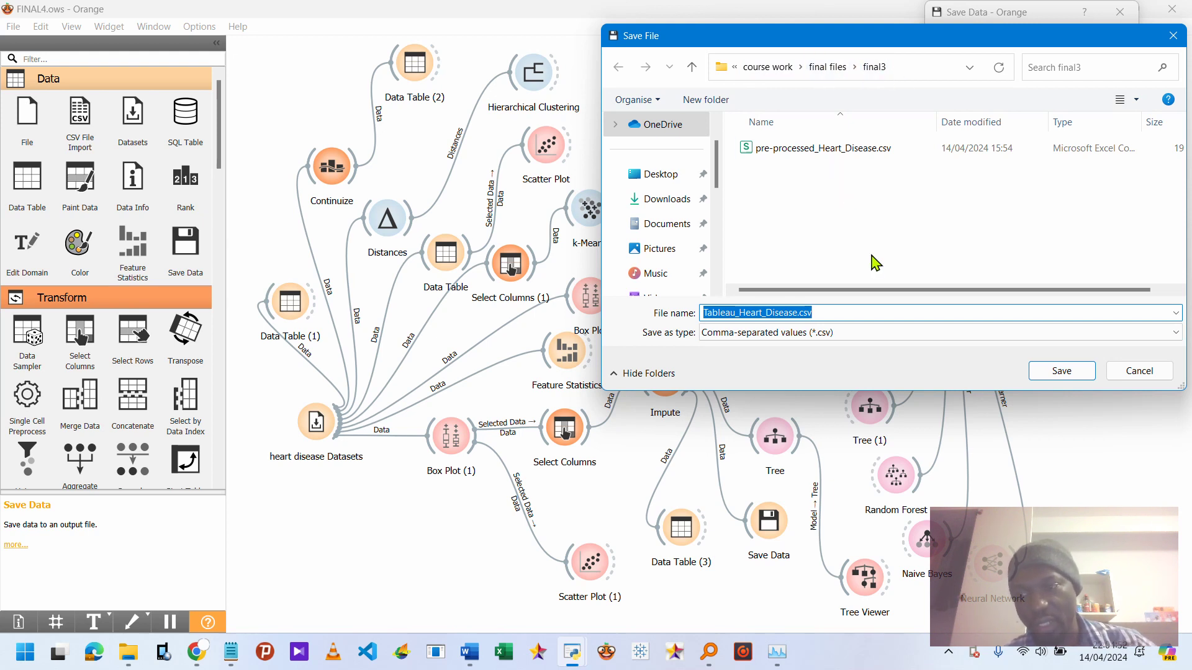
pyautogui.click(1062, 371)
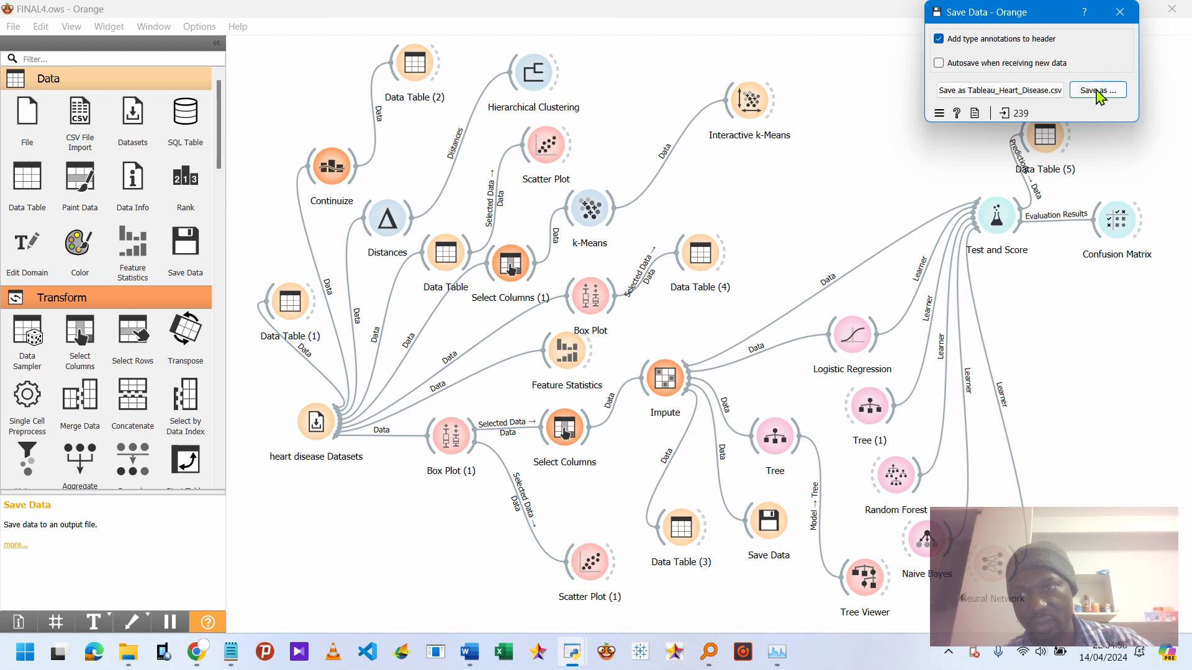
pyautogui.click(1119, 12)
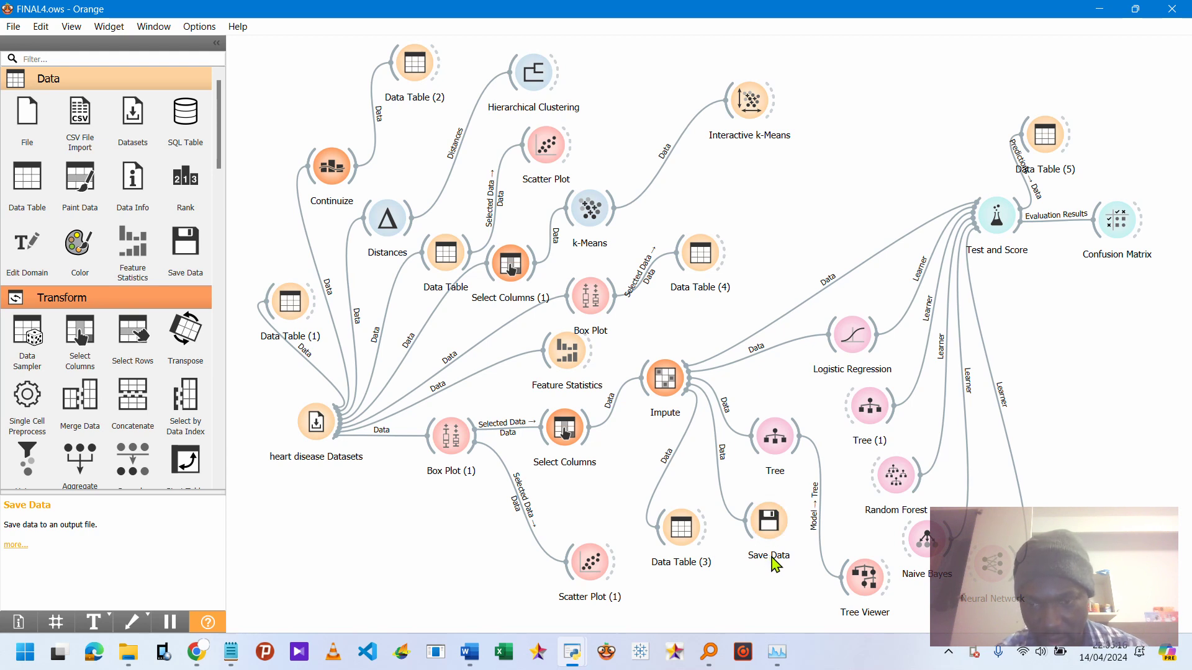
# Rename the Save Data widget to Tableau Heart Disease.
pyautogui.rightClick(776, 522)
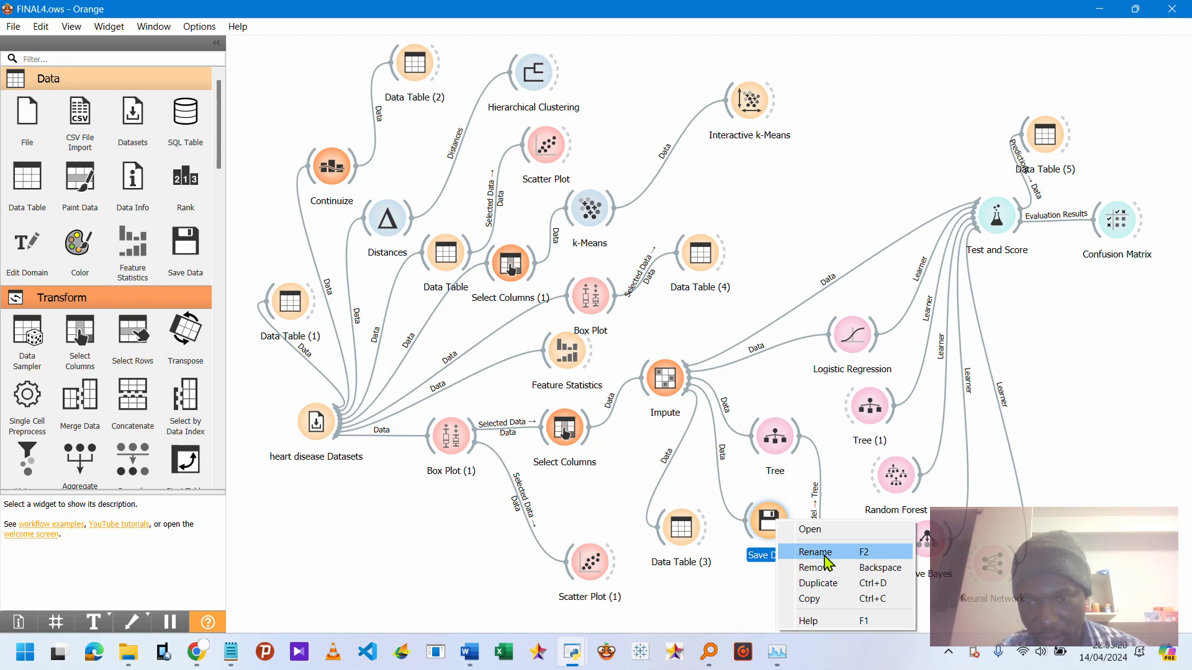
pyautogui.click(825, 557)
pyautogui.click(773, 555)
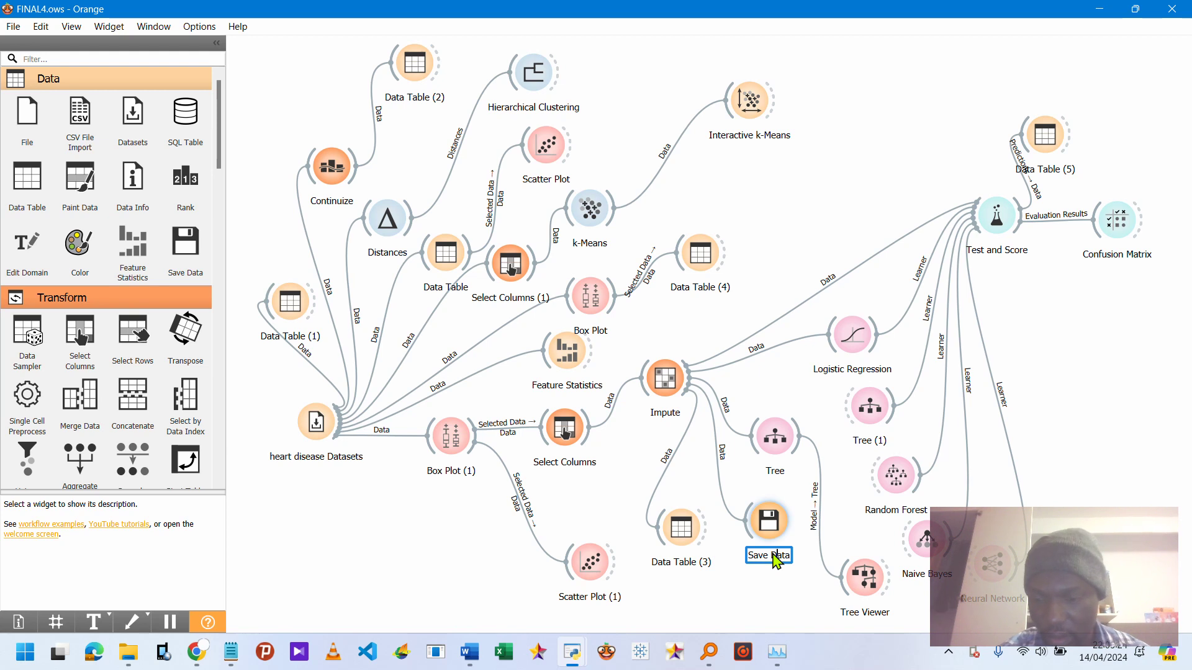
pyautogui.press('BackSpace')
pyautogui.press('BackSpace')
pyautogui.press('BackSpace')
pyautogui.press('BackSpace')
pyautogui.press('BackSpace')
pyautogui.press('BackSpace')
pyautogui.press('BackSpace')
pyautogui.press('BackSpace')
pyautogui.press('BackSpace')
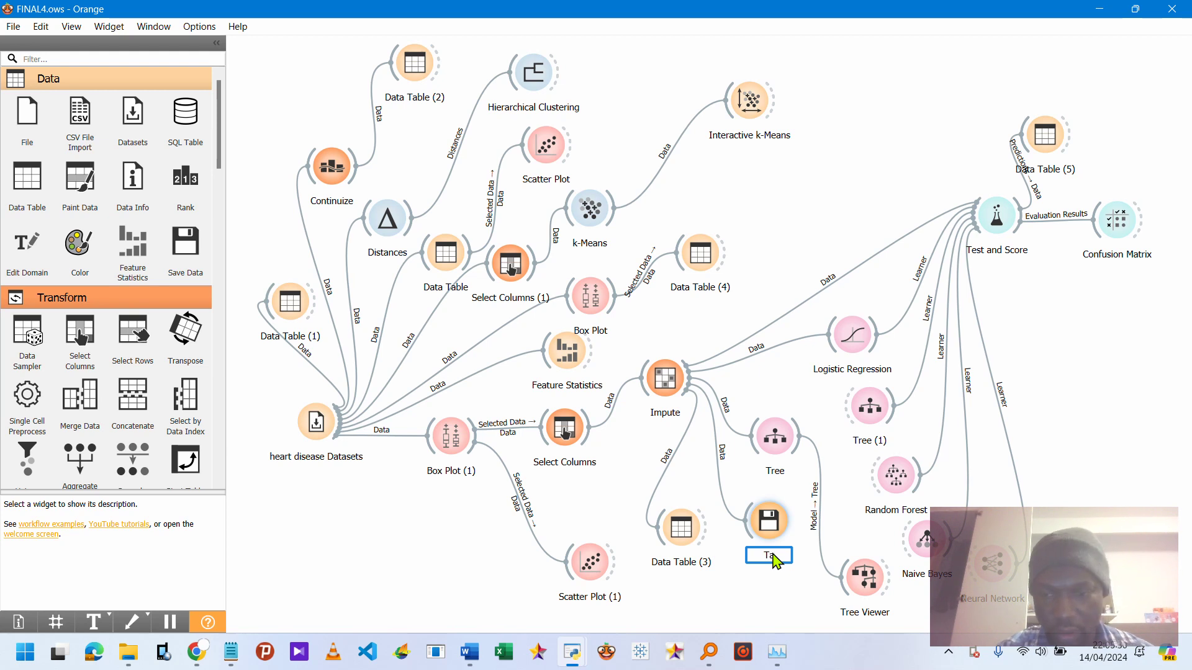
pyautogui.write('Table')
pyautogui.press('BackSpace')
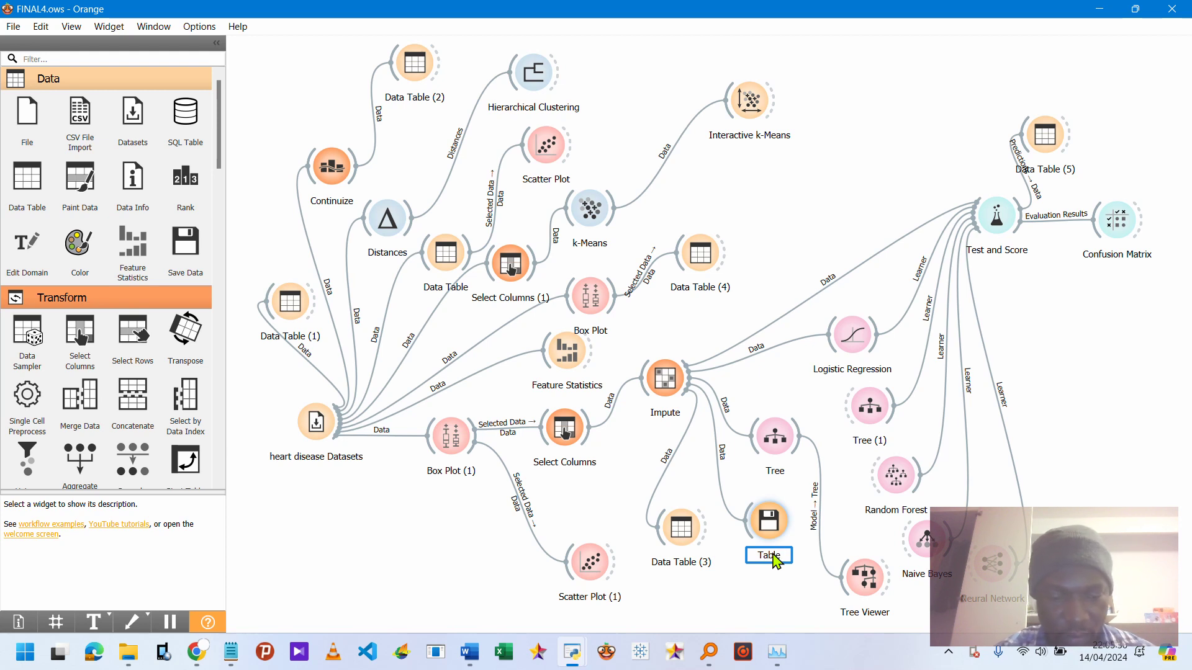
pyautogui.write('eau')
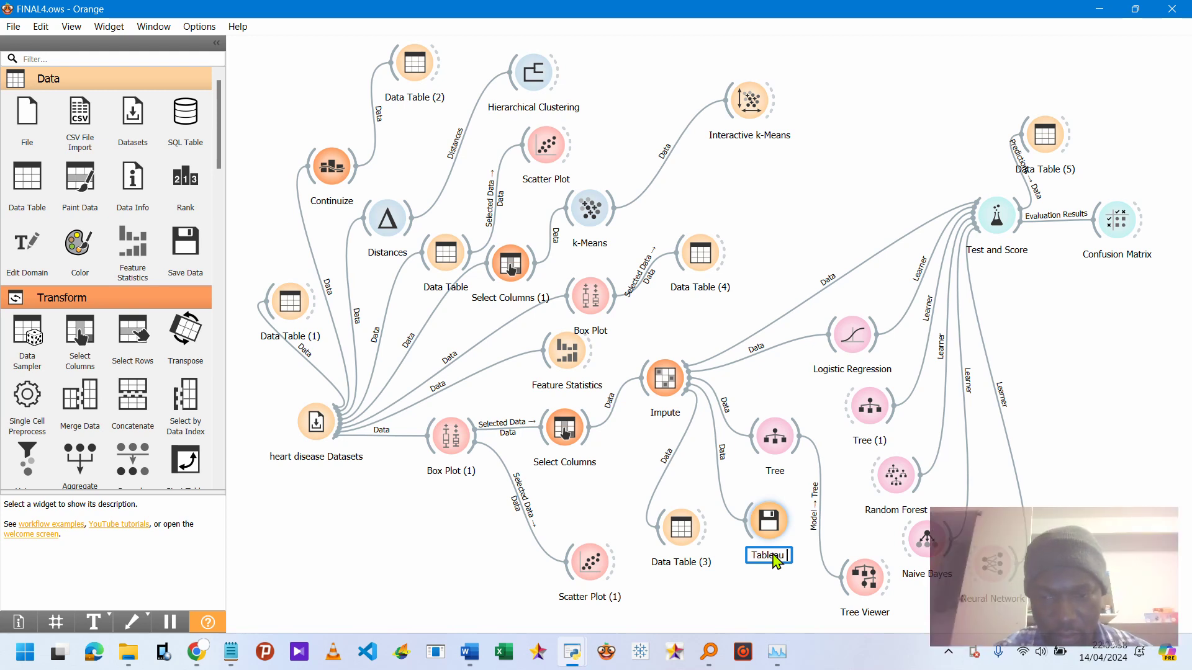
pyautogui.write(' H')
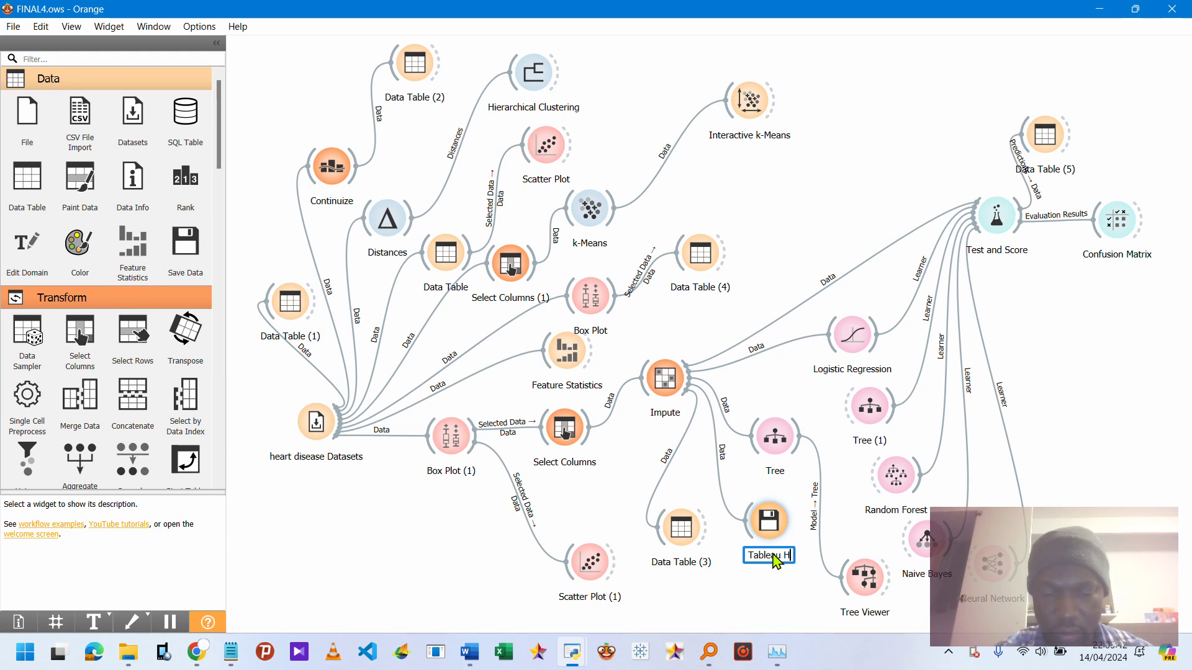
pyautogui.write('aart')
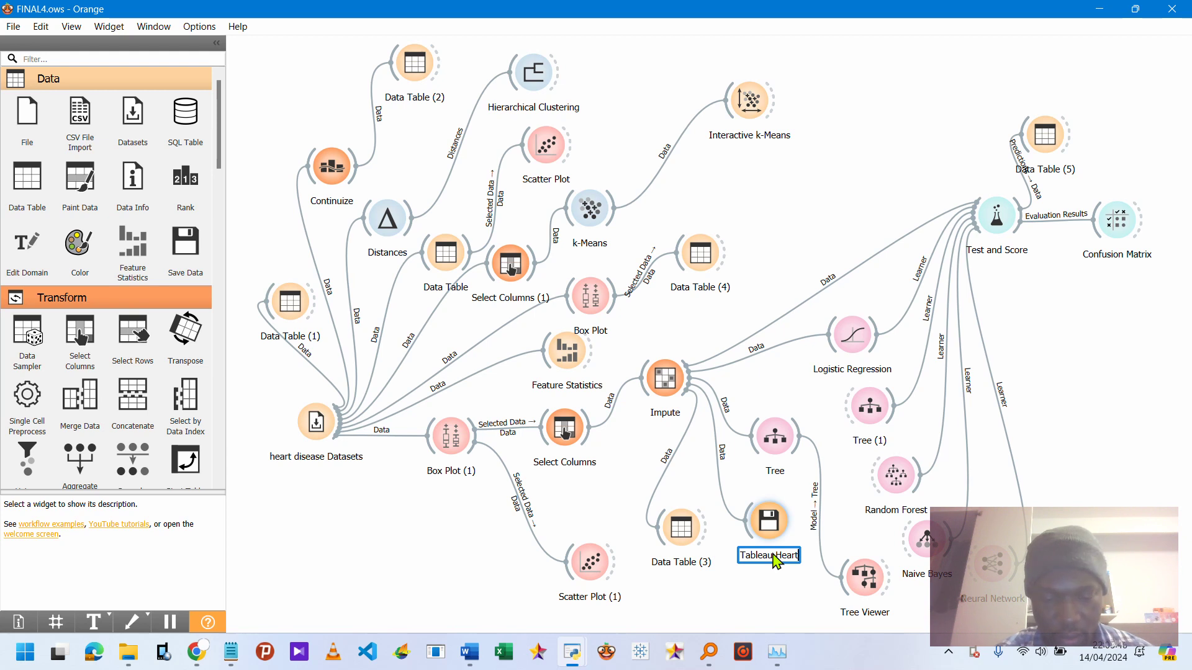
pyautogui.write(' Dis')
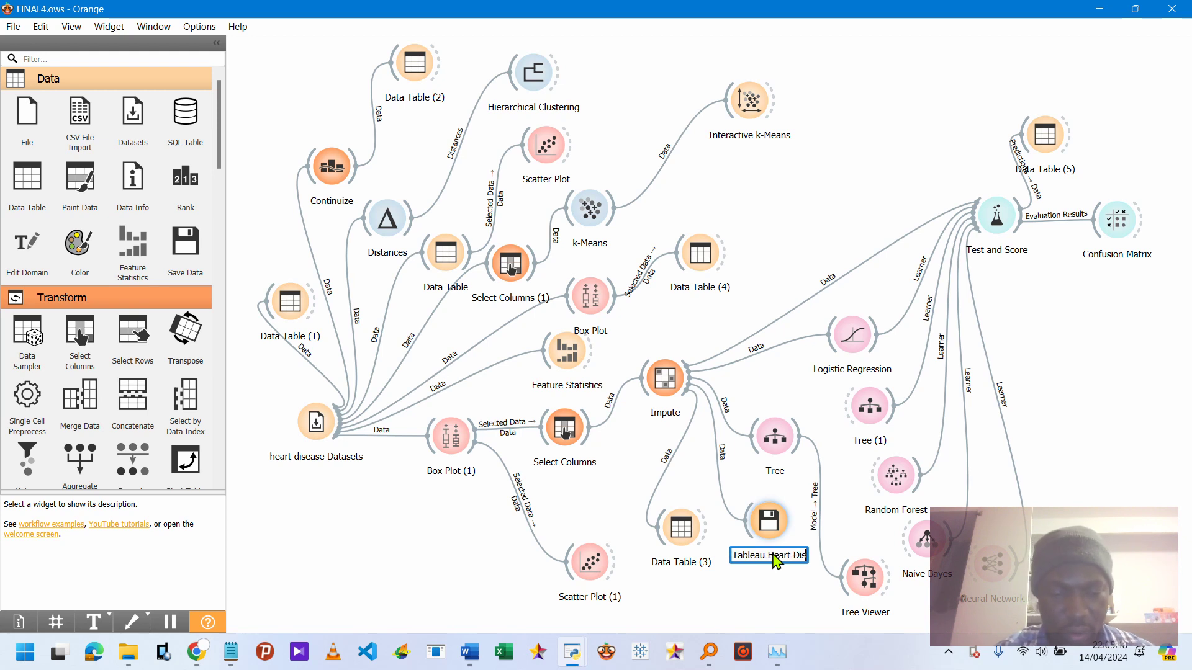
pyautogui.write('ease')
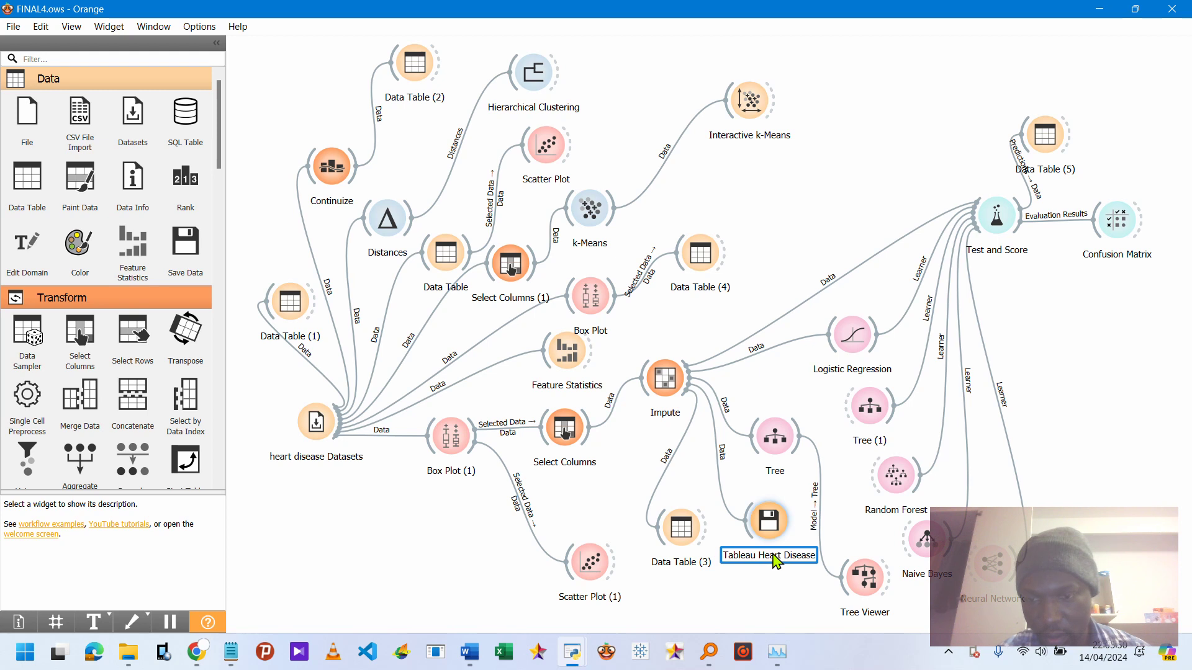
pyautogui.press('Return')
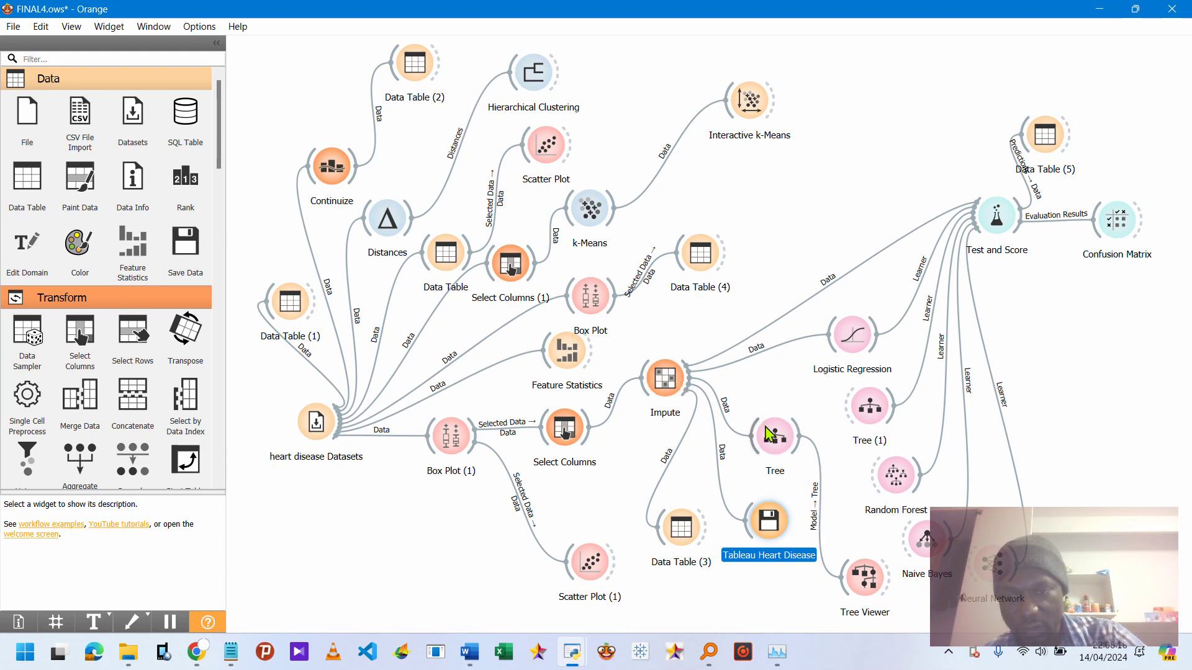
# Open Tree Viewer and pan across the decision tree, then close it.
pyautogui.doubleClick(872, 586)
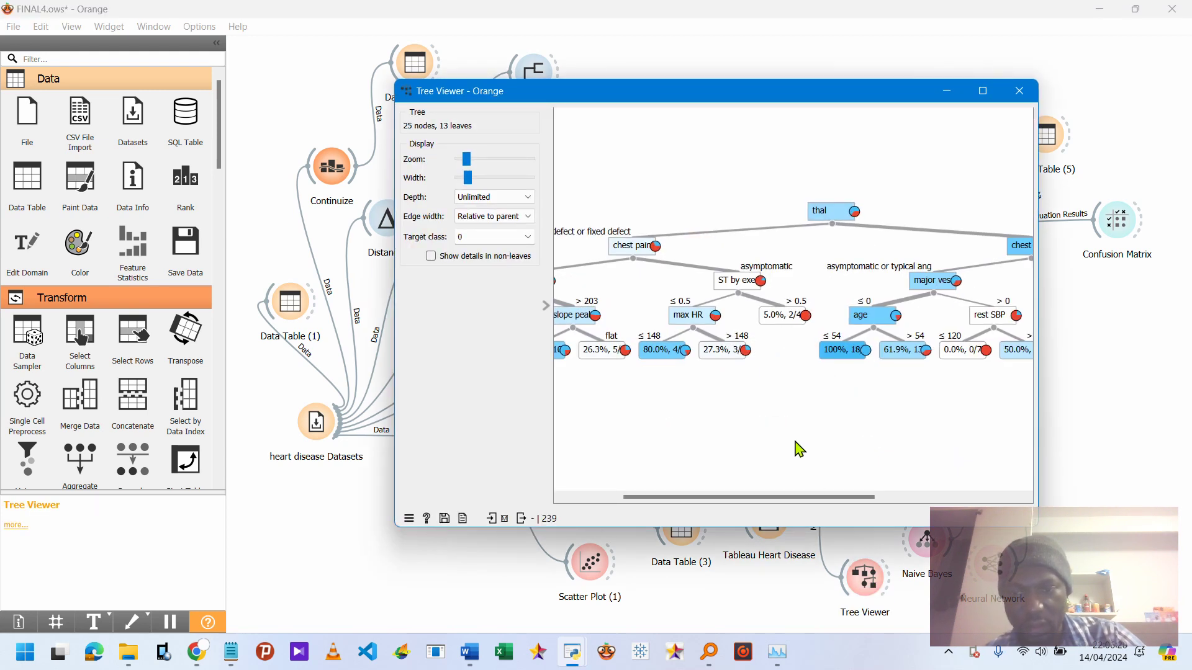
pyautogui.moveTo(766, 498); pyautogui.dragTo(946, 496)
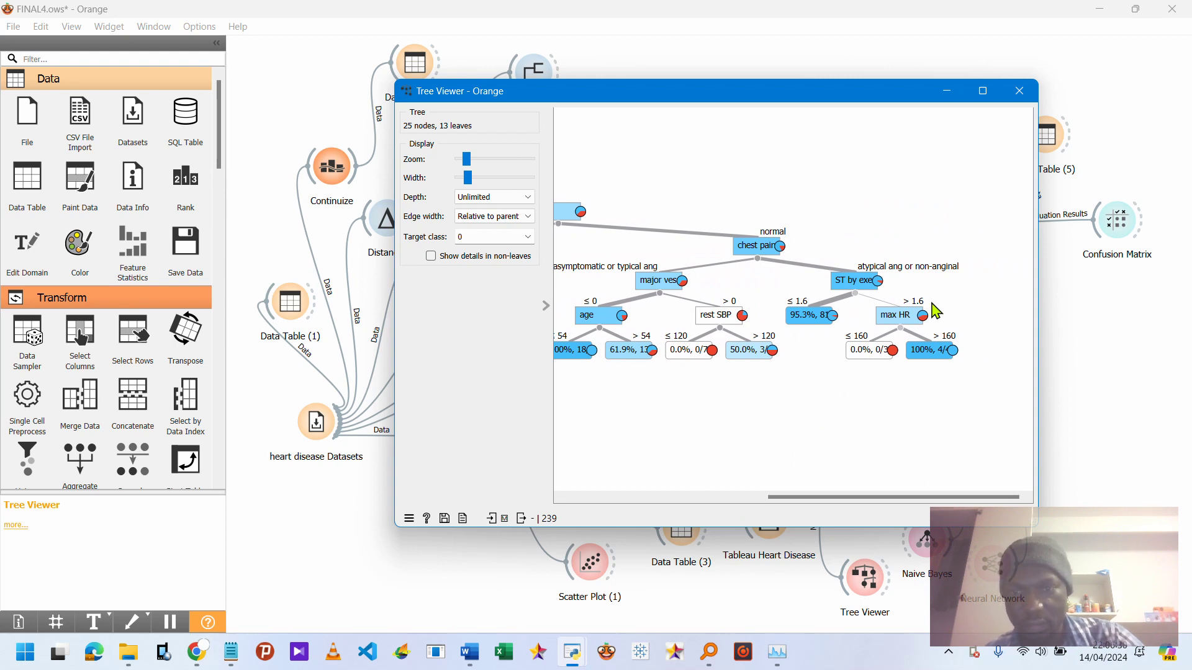
pyautogui.click(1020, 91)
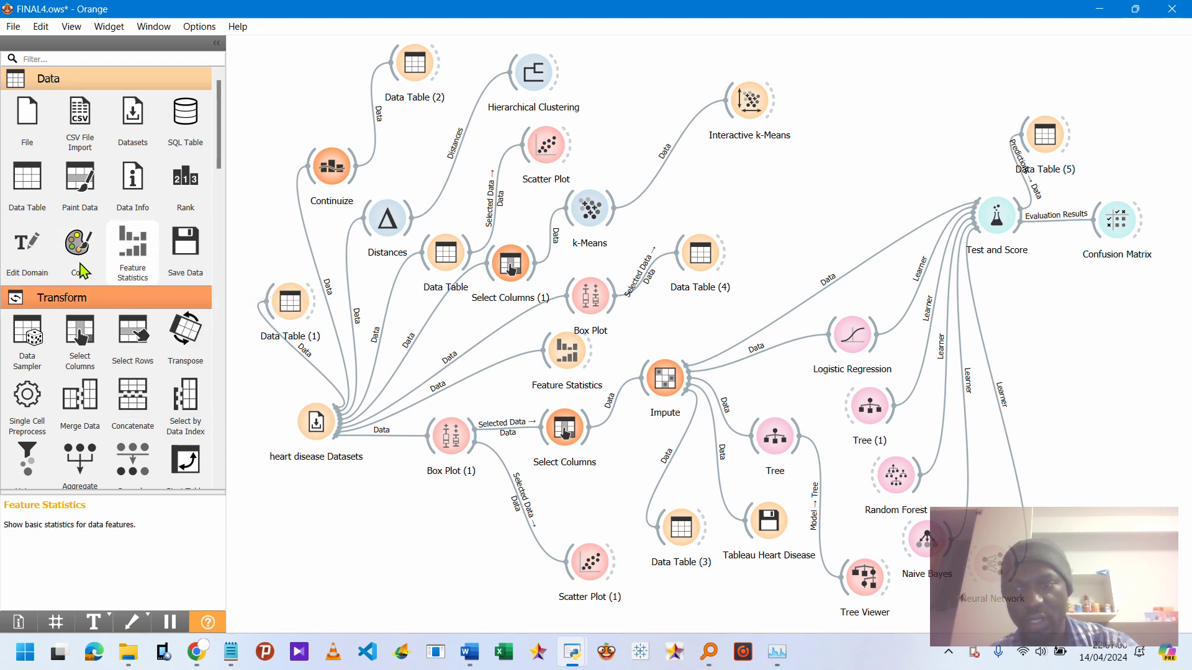
# Open Test and Score to review the model evaluation results, then close it.
pyautogui.doubleClick(993, 224)
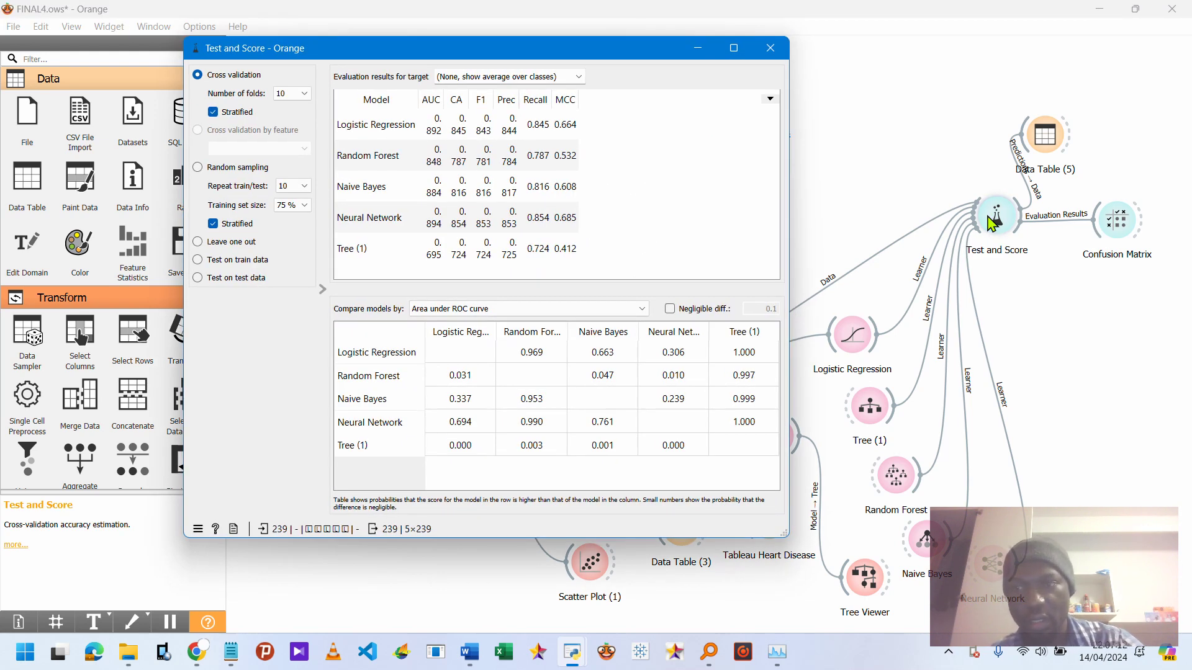
pyautogui.click(770, 48)
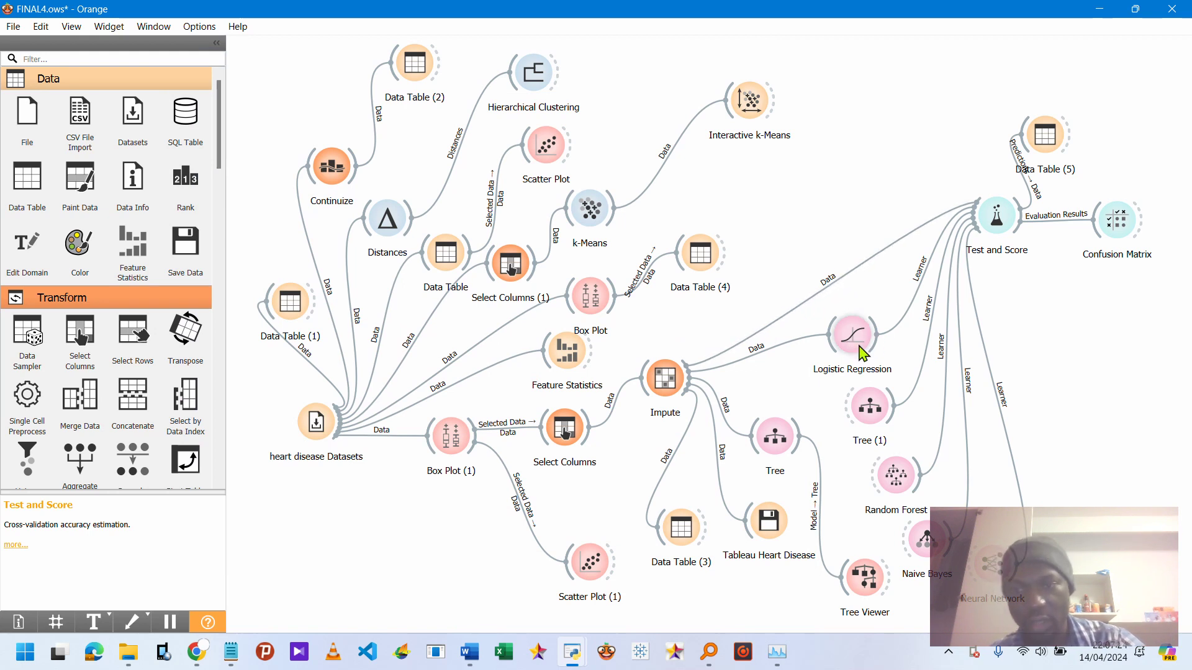
pyautogui.moveTo(862, 353)
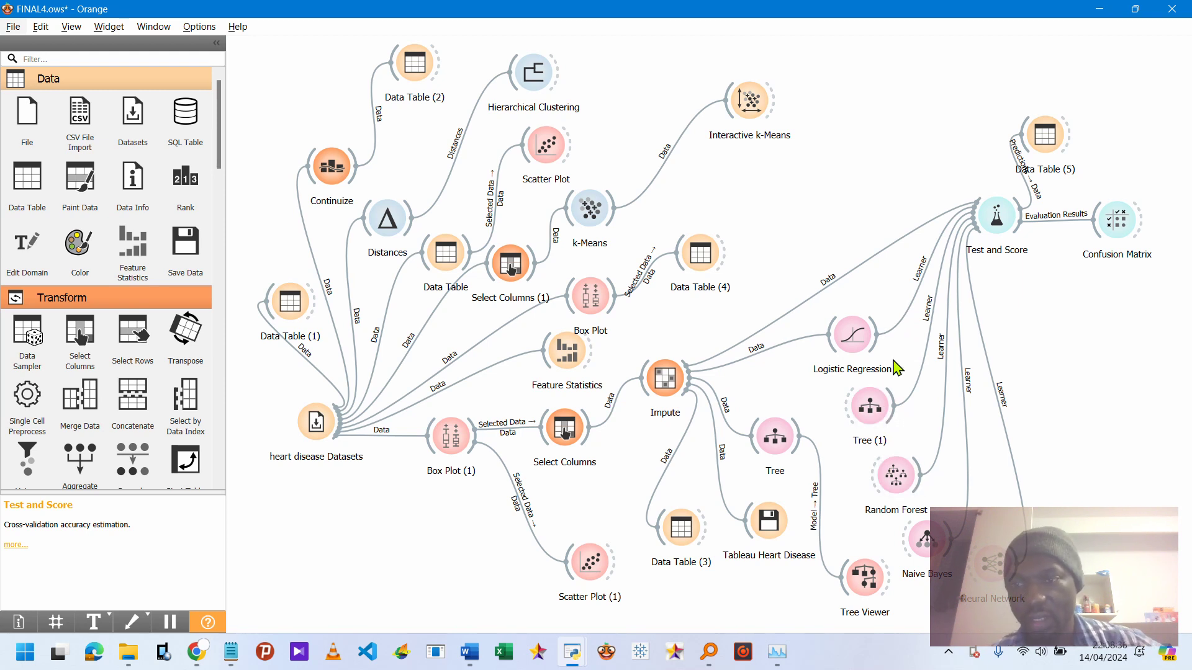
pyautogui.scroll(1, 813, 227)
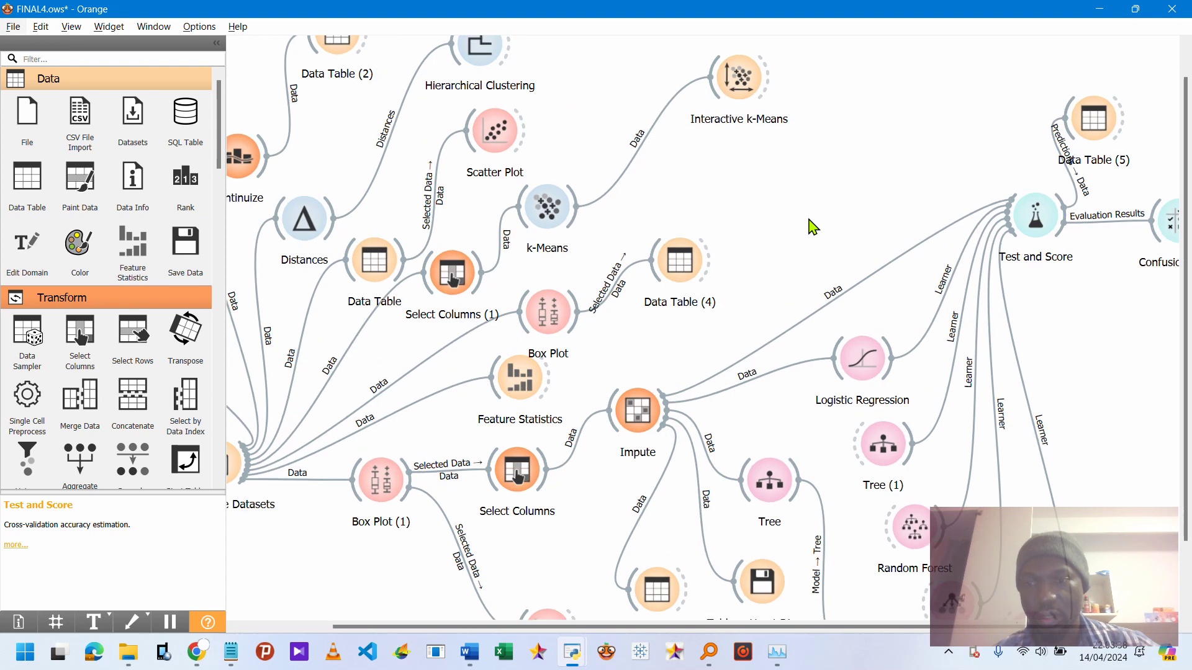
pyautogui.scroll(-2, 812, 227)
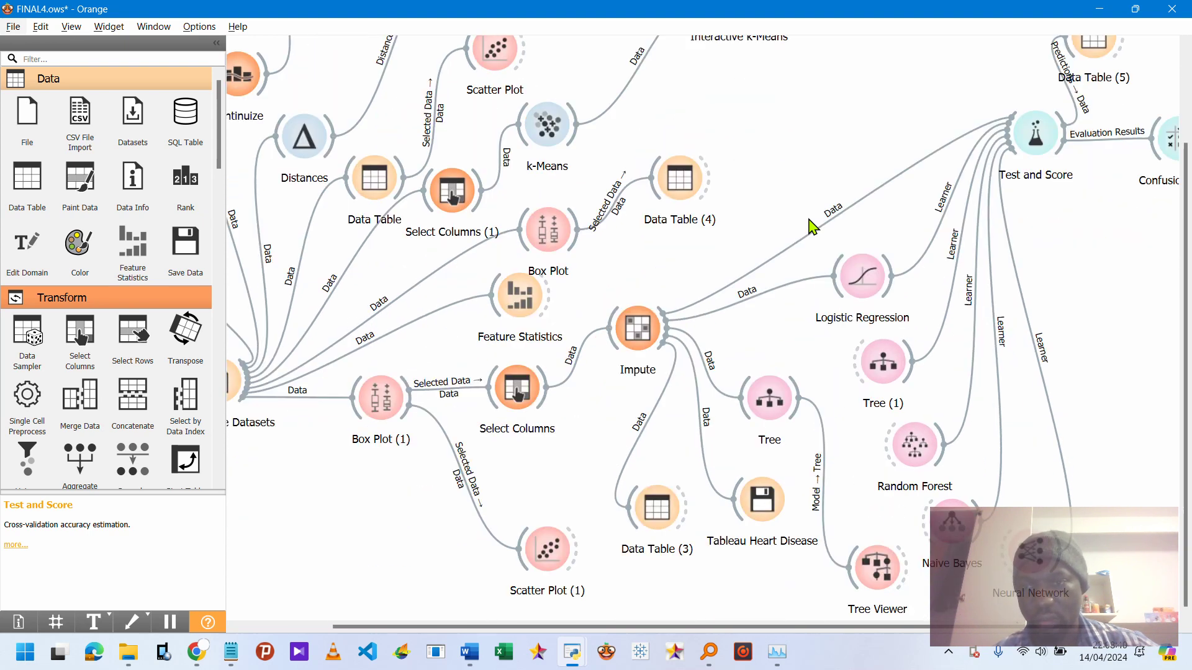
pyautogui.scroll(3, 813, 227)
pyautogui.scroll(-1, 812, 227)
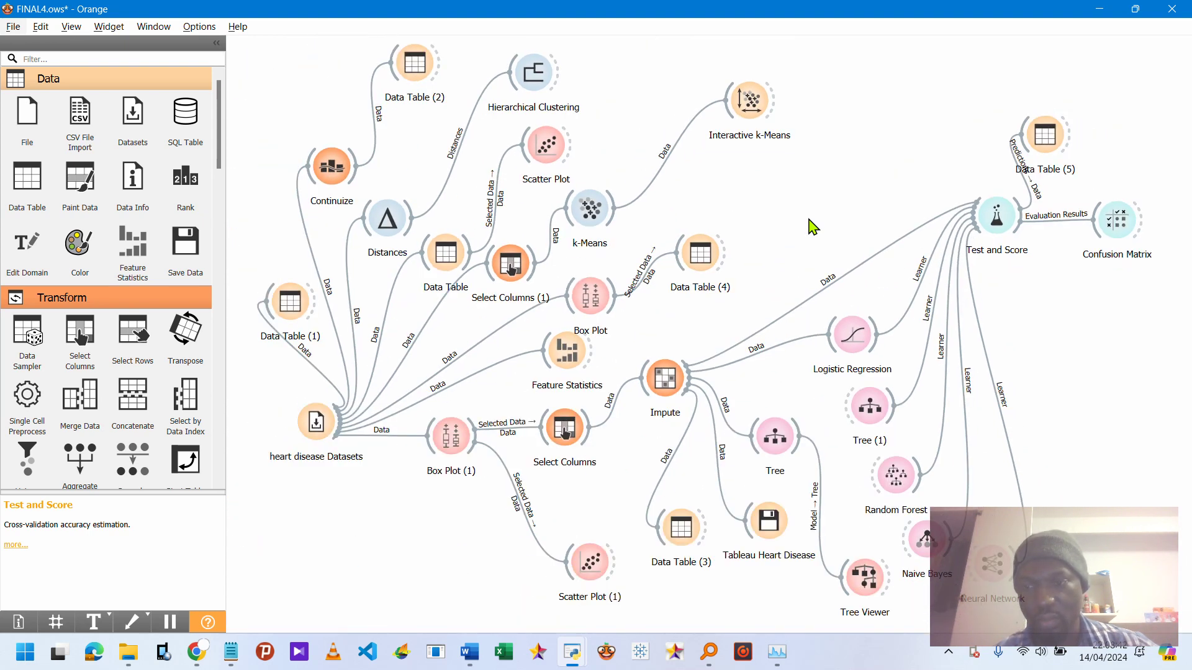
pyautogui.moveTo(1087, 542); pyautogui.dragTo(876, 65)
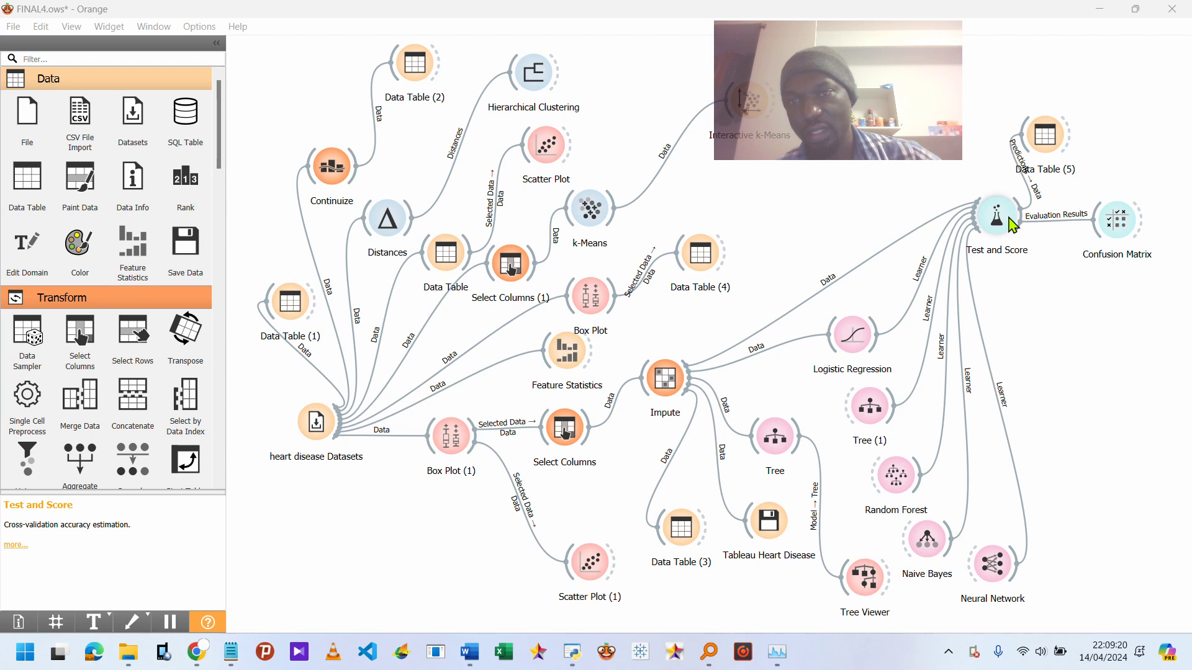
pyautogui.moveTo(1054, 154); pyautogui.dragTo(1100, 146)
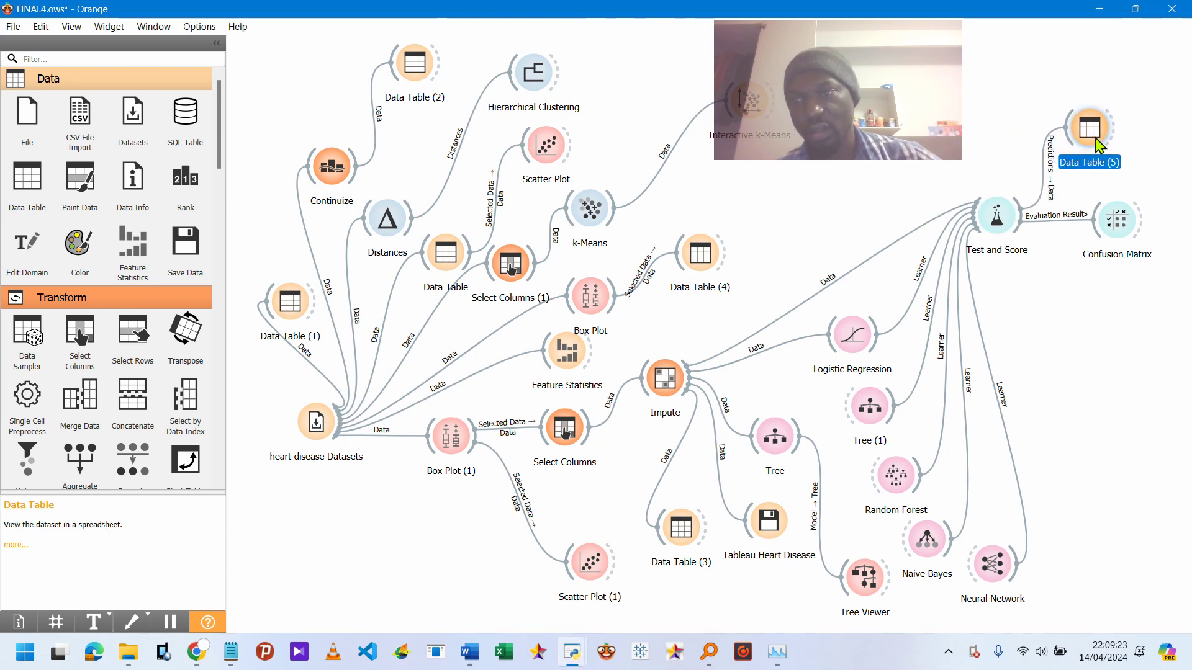
# In Test and Score, widen the metric columns and sort the models by AUC, highest first.
pyautogui.doubleClick(997, 228)
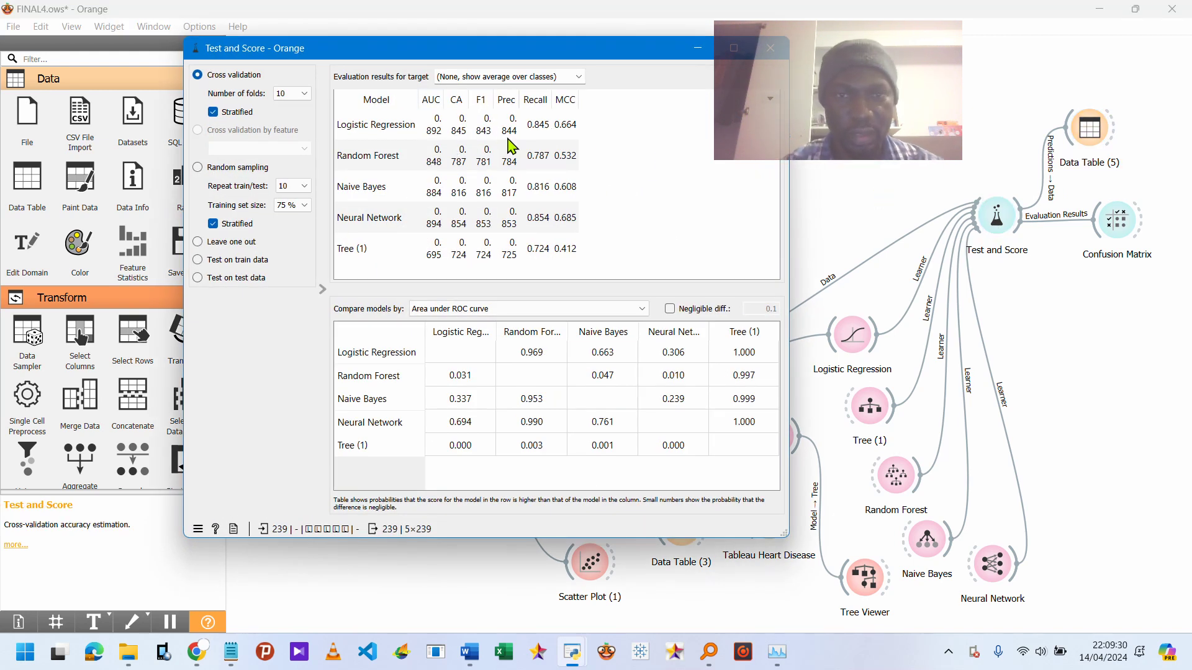
pyautogui.moveTo(578, 98); pyautogui.dragTo(588, 97)
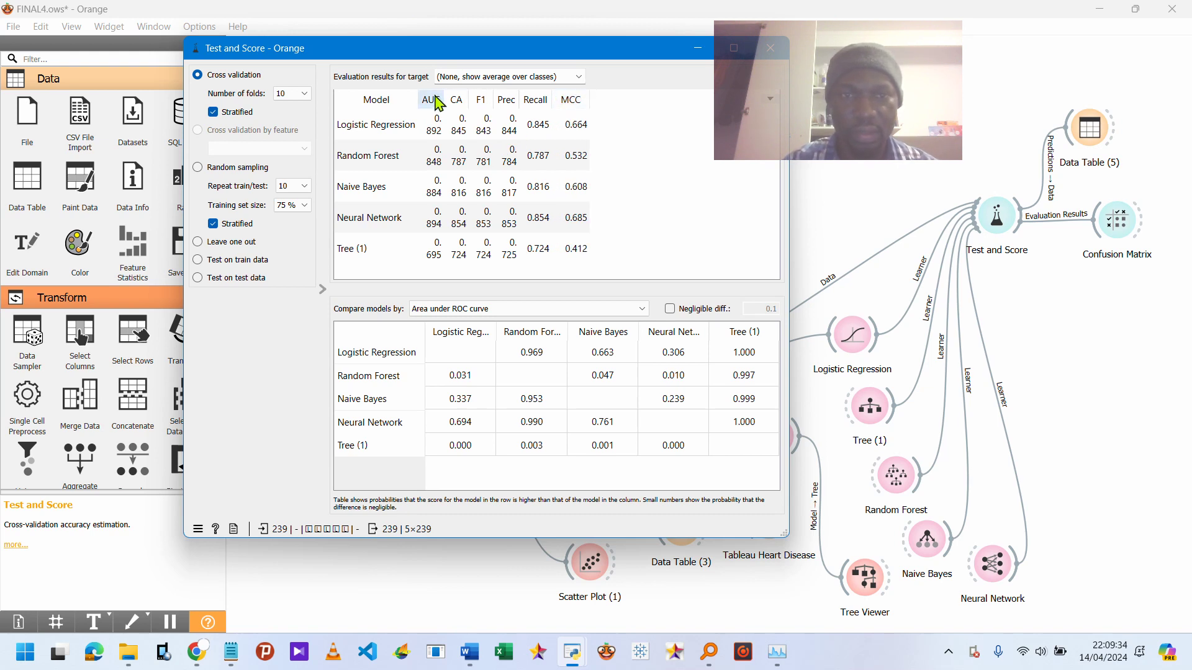
pyautogui.moveTo(444, 99); pyautogui.dragTo(457, 100)
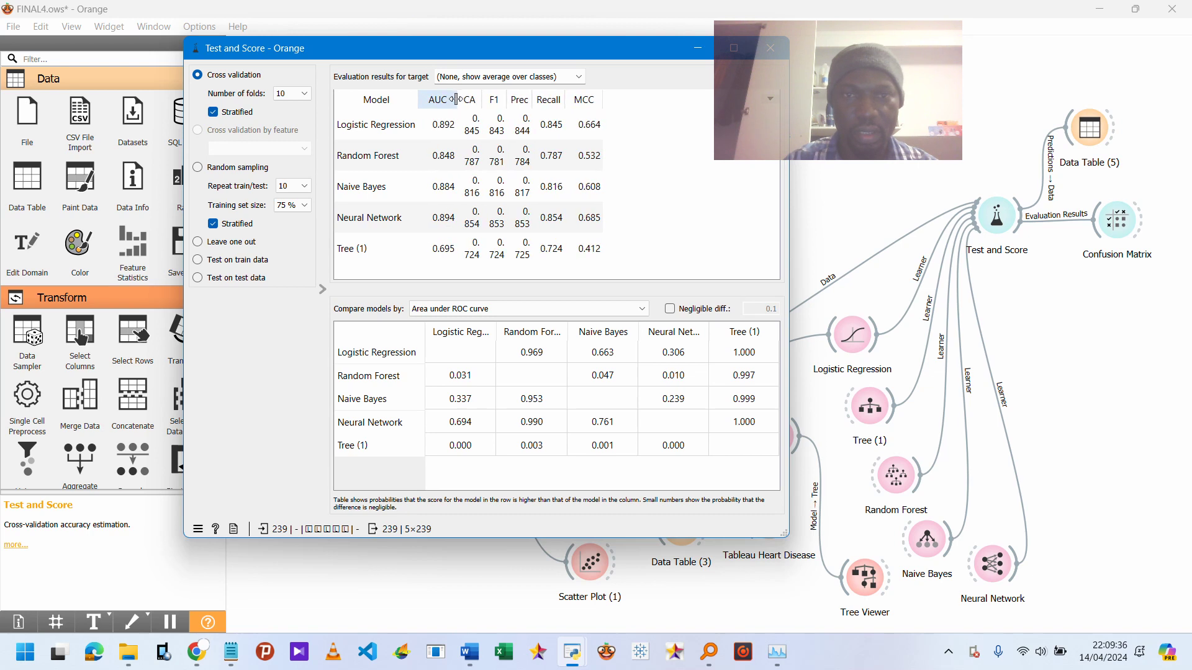
pyautogui.moveTo(482, 97); pyautogui.dragTo(568, 94)
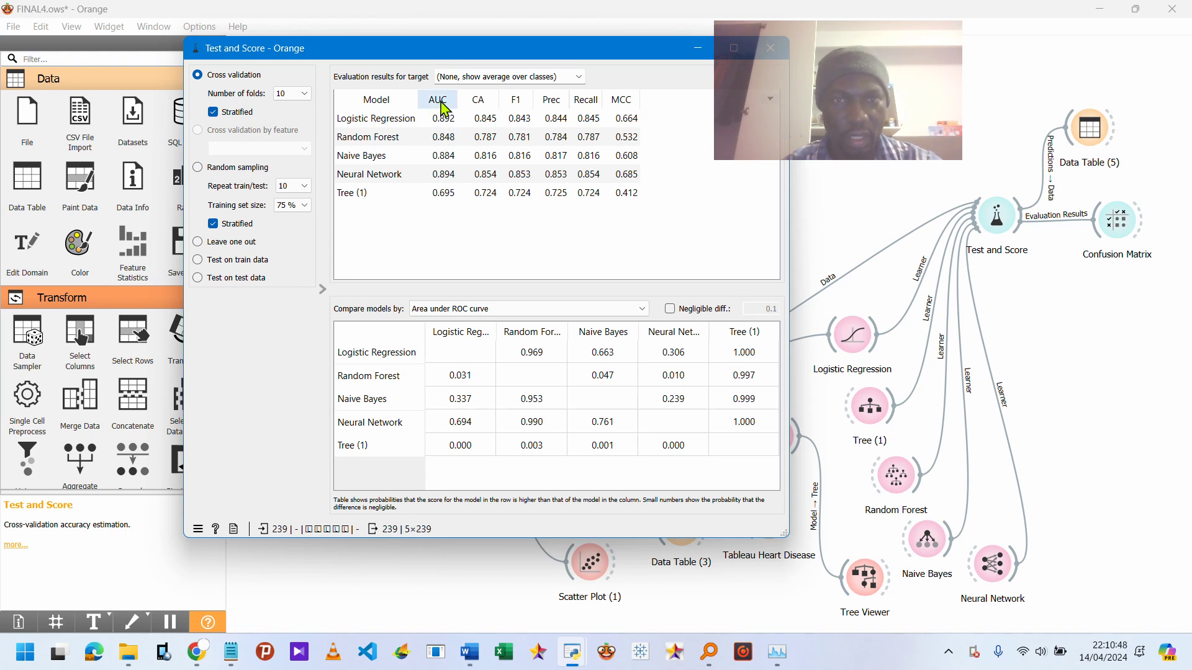
pyautogui.click(440, 101)
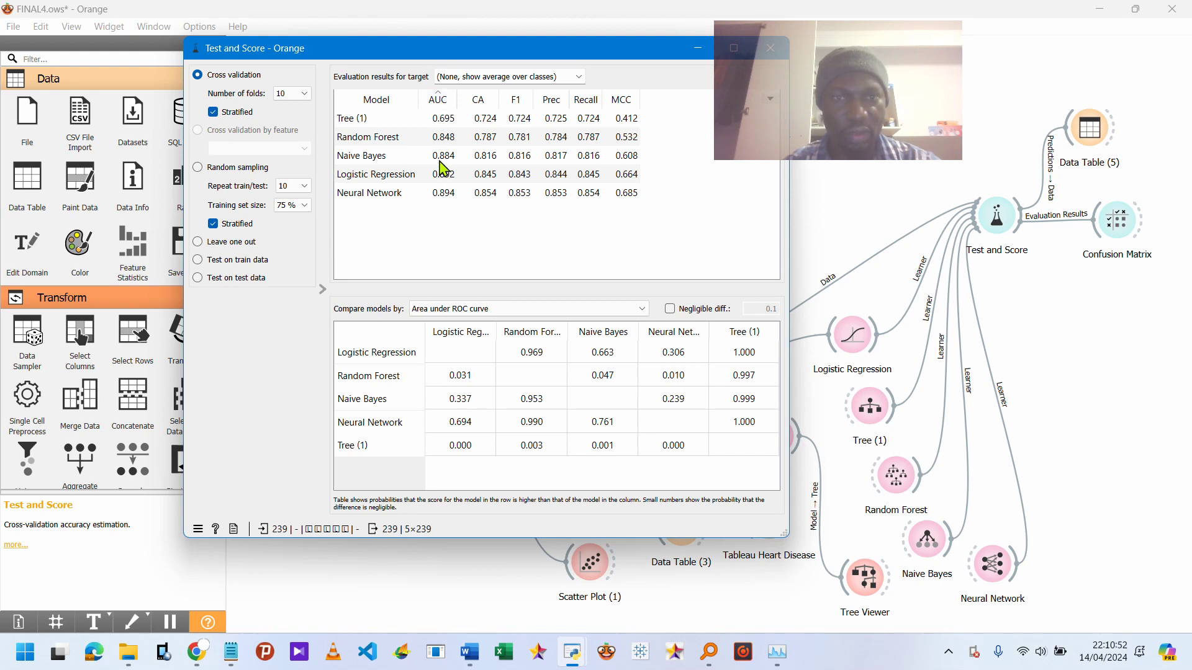
pyautogui.click(452, 107)
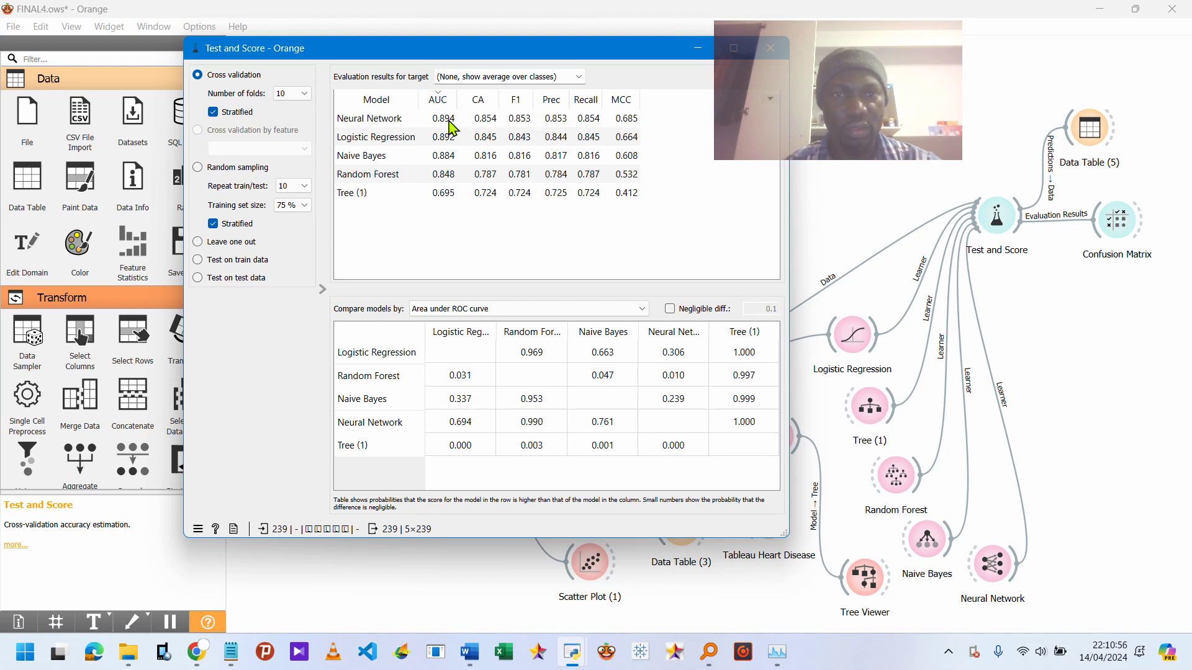
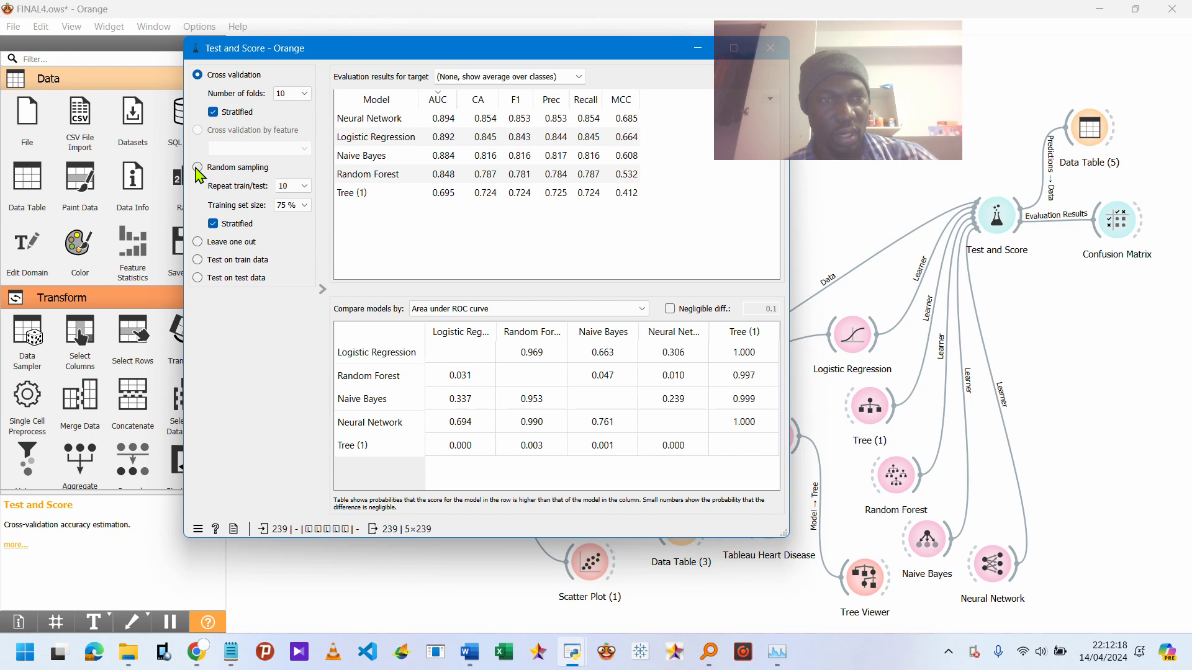
# Switch Test and Score to random sampling evaluation and widen the AUC and Prec columns, then close the widget.
pyautogui.click(197, 169)
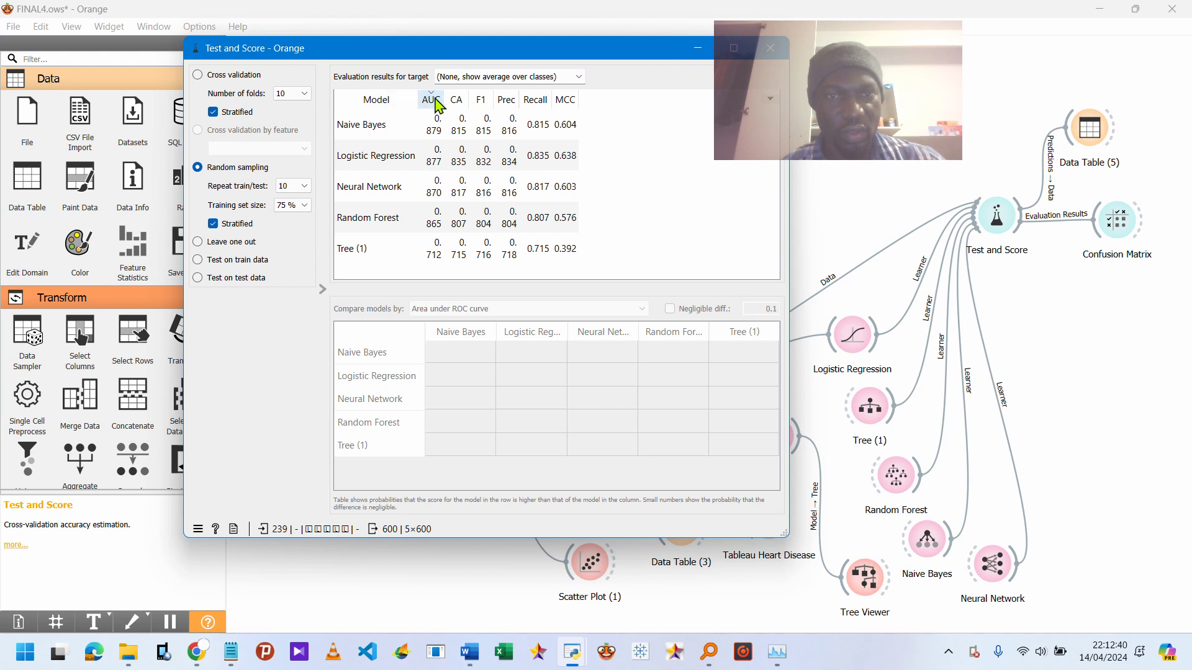
pyautogui.moveTo(447, 96); pyautogui.dragTo(541, 96)
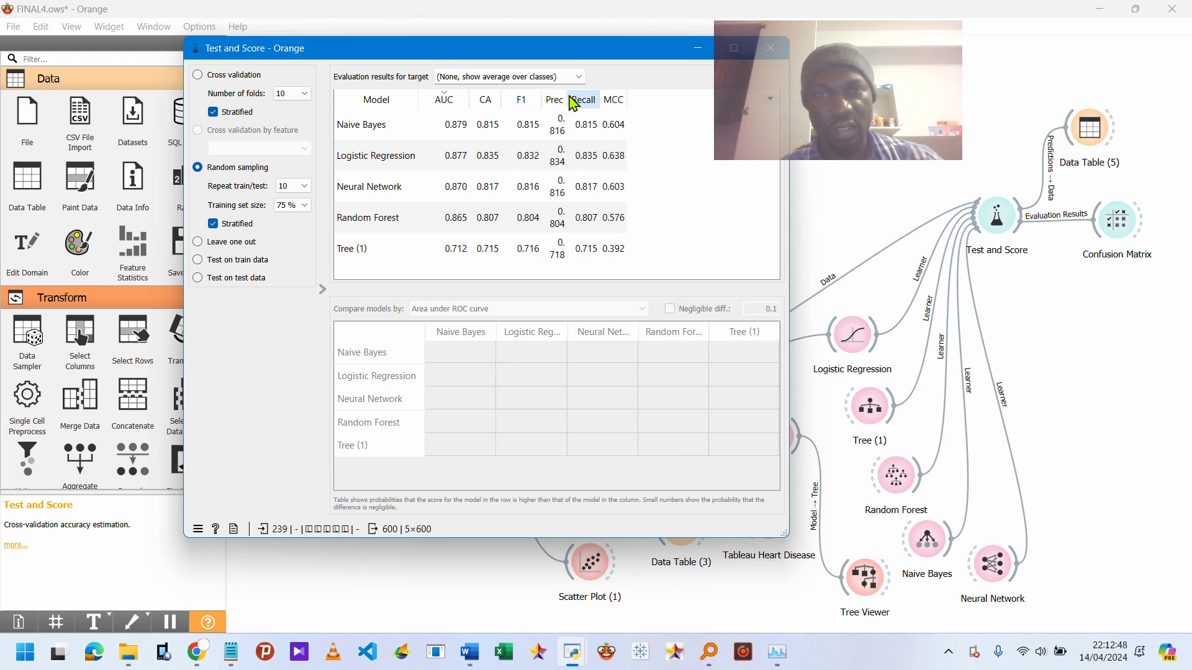
pyautogui.moveTo(567, 93); pyautogui.dragTo(580, 92)
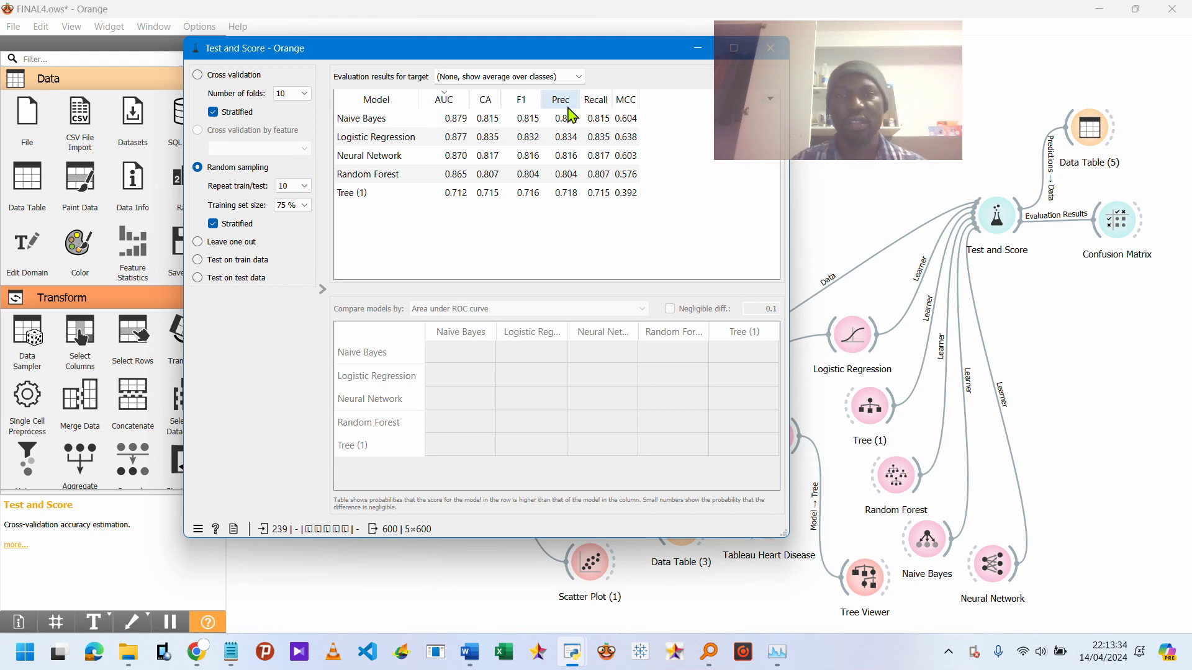
pyautogui.moveTo(857, 37); pyautogui.dragTo(1120, 363)
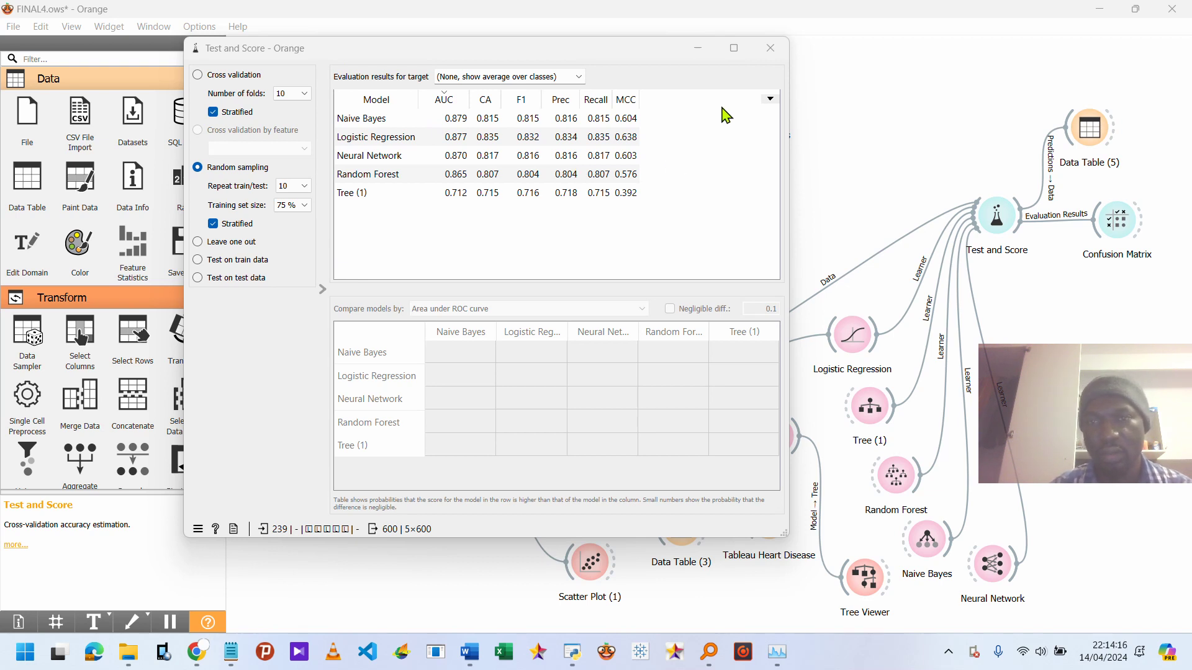
pyautogui.click(770, 49)
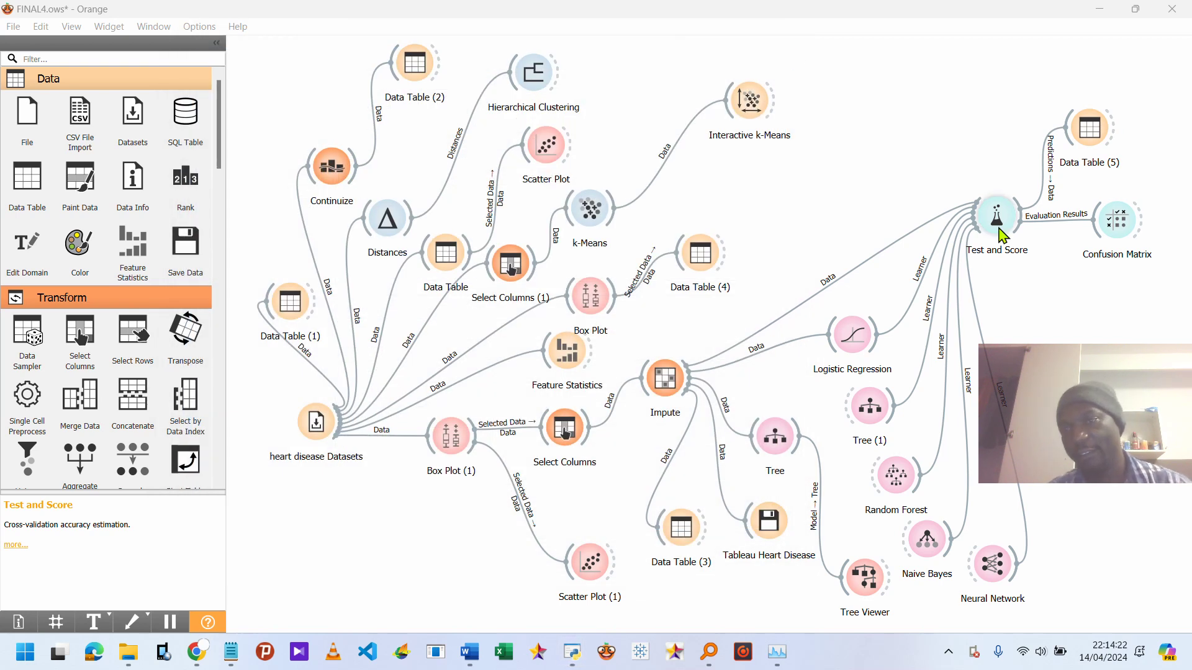
# Open the Confusion Matrix and the Continuize widget to review their contents, then close them.
pyautogui.doubleClick(1112, 233)
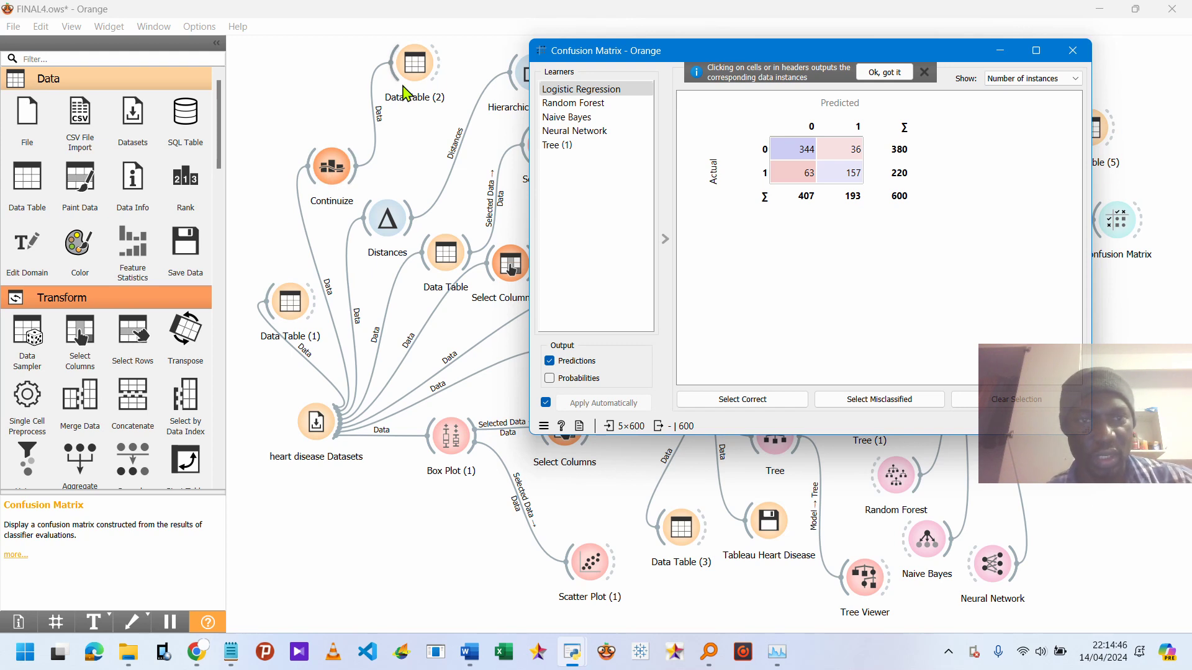
pyautogui.doubleClick(319, 177)
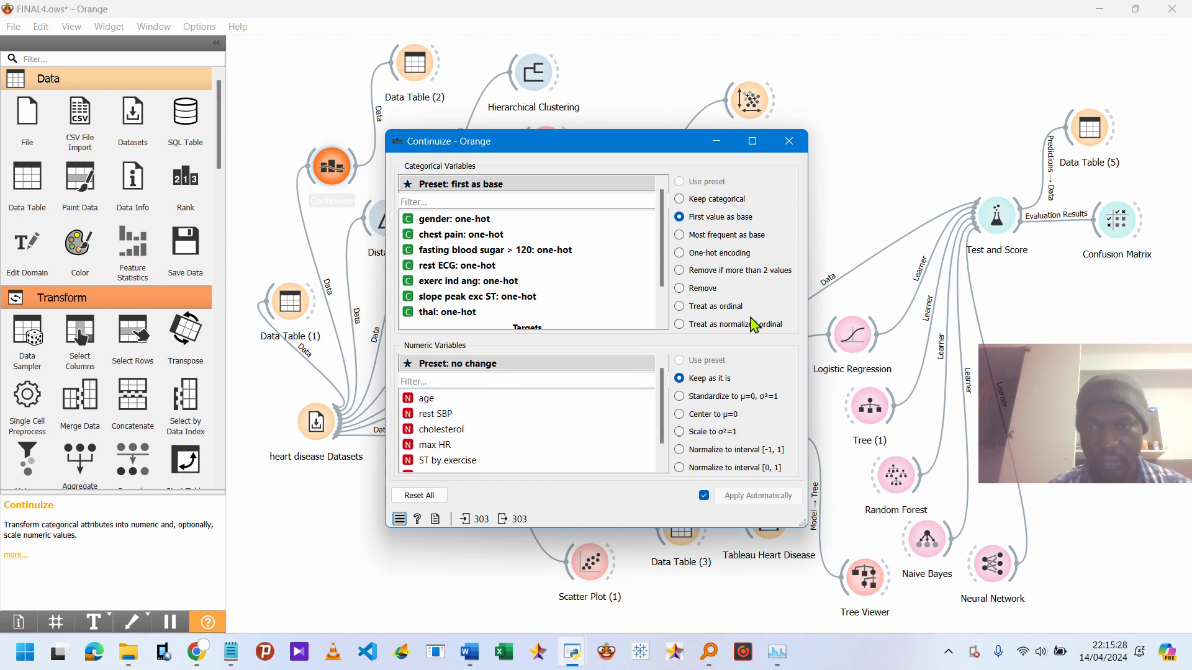
pyautogui.click(789, 142)
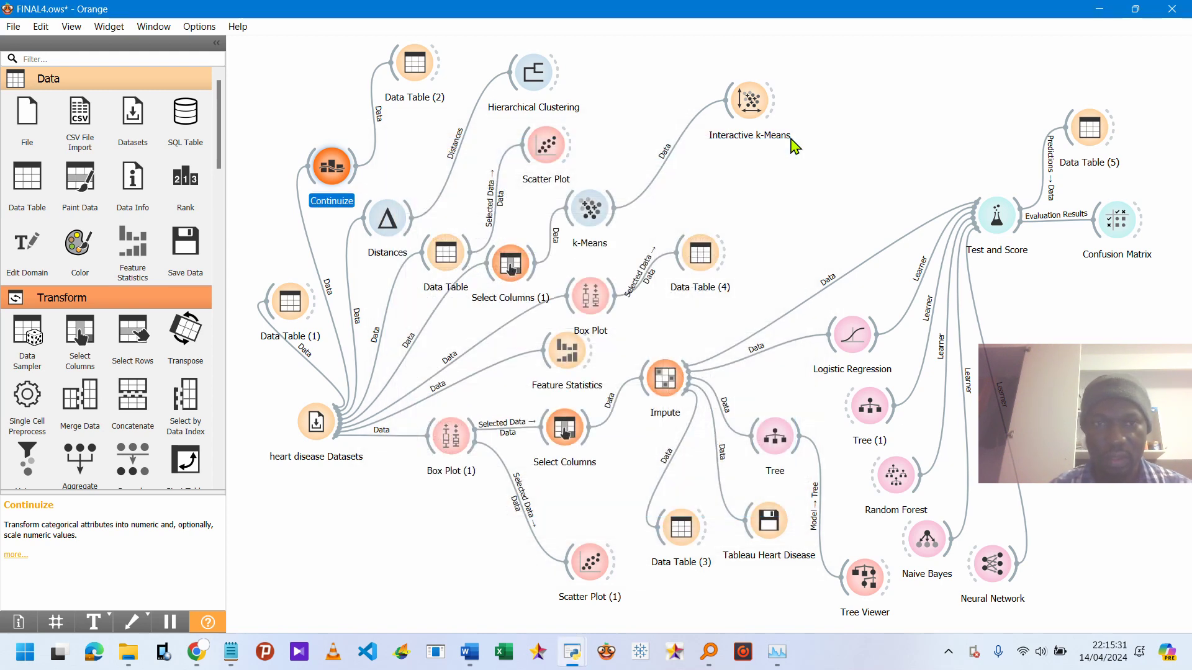
# Open Data Table (2) and scroll across the continuized columns, then close it.
pyautogui.doubleClick(418, 73)
pyautogui.hscroll(10, 363, 183)
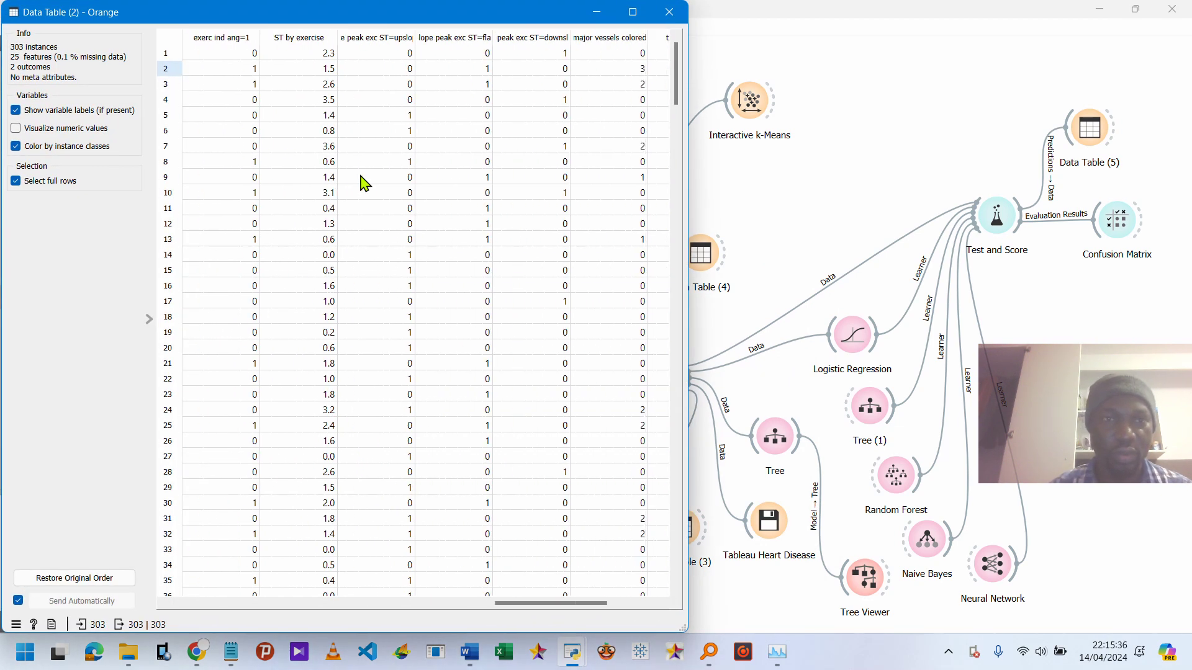
pyautogui.hscroll(4, 364, 183)
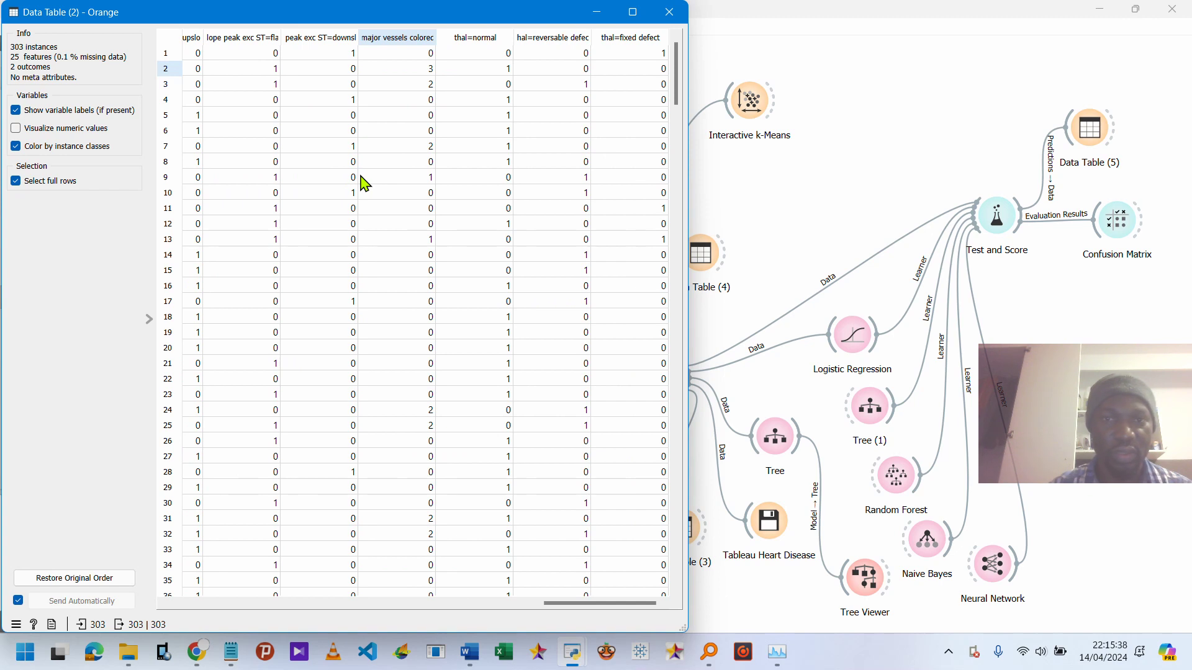
pyautogui.hscroll(-6, 364, 183)
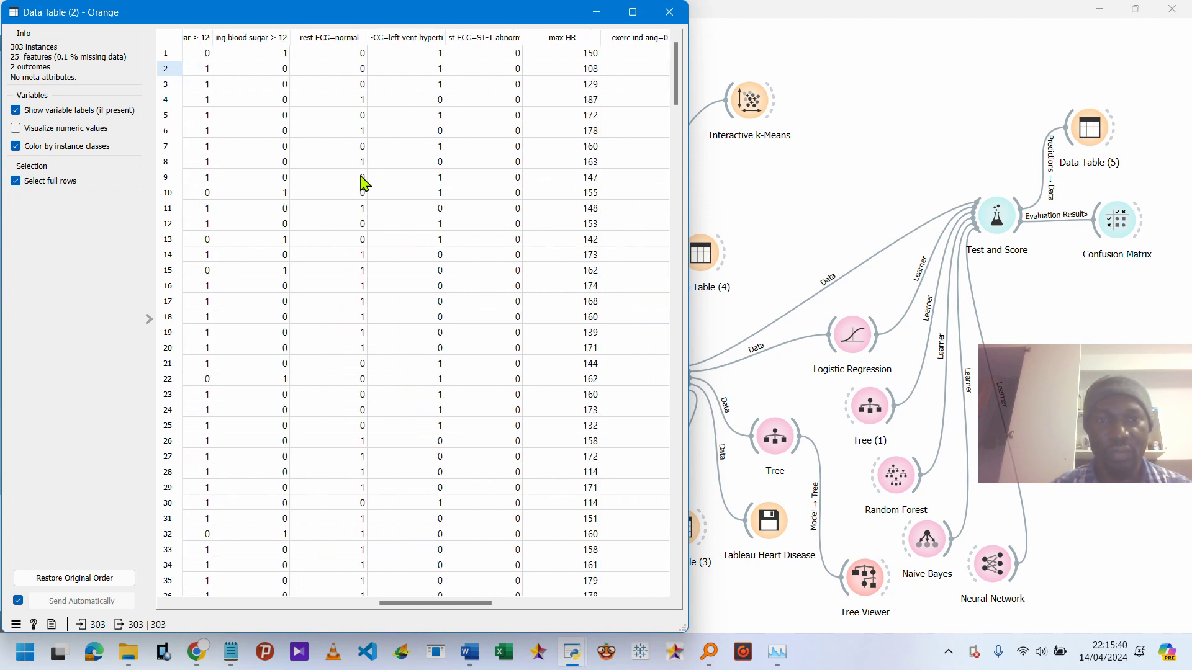
pyautogui.click(679, 12)
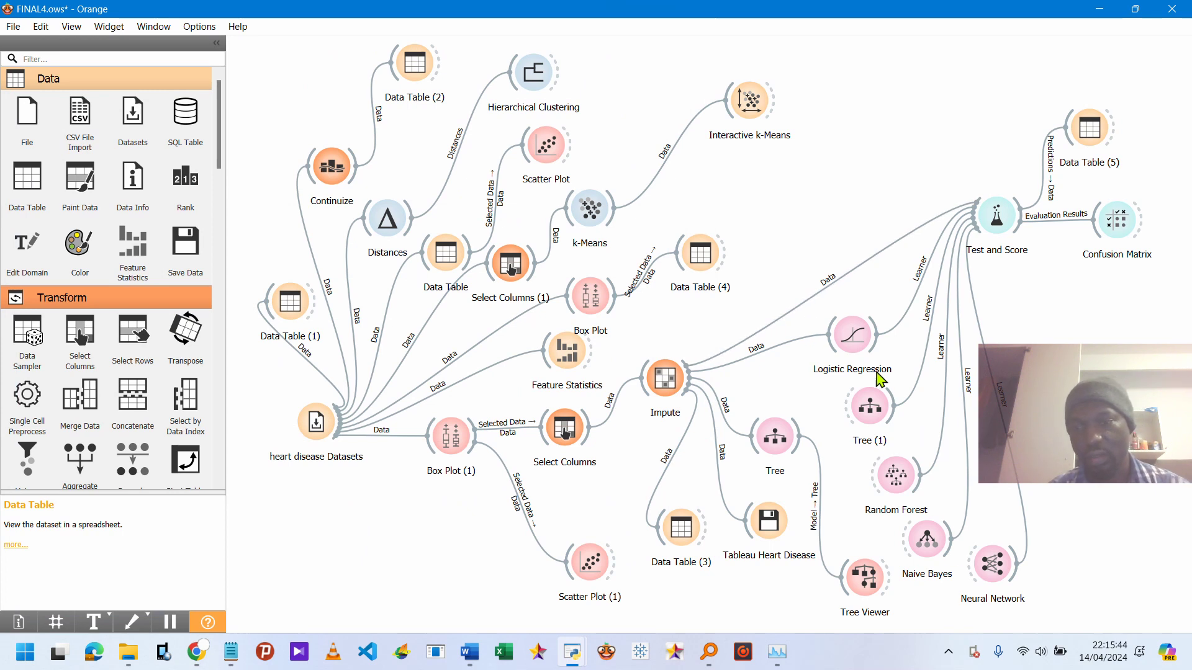